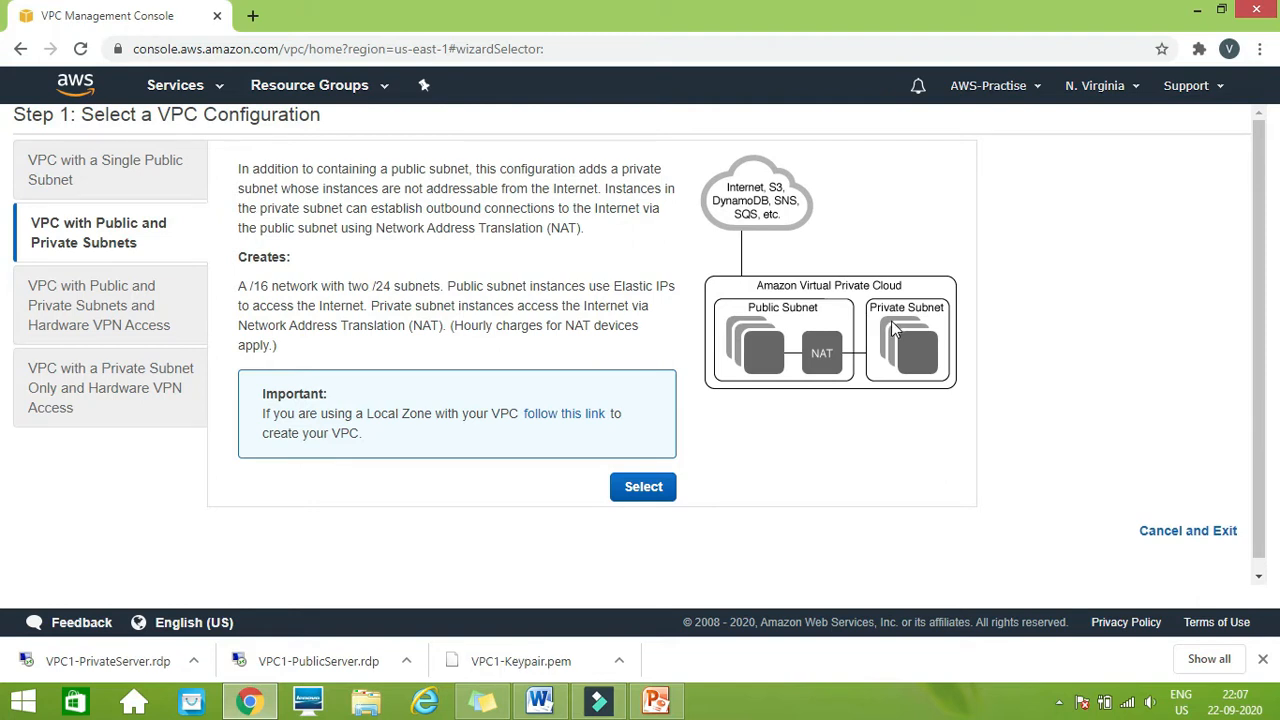
- Leave the VPC wizard for the VPC dashboard and view the list of existing VPCs
{"action": "left_click", "coordinate": [214, 92]}
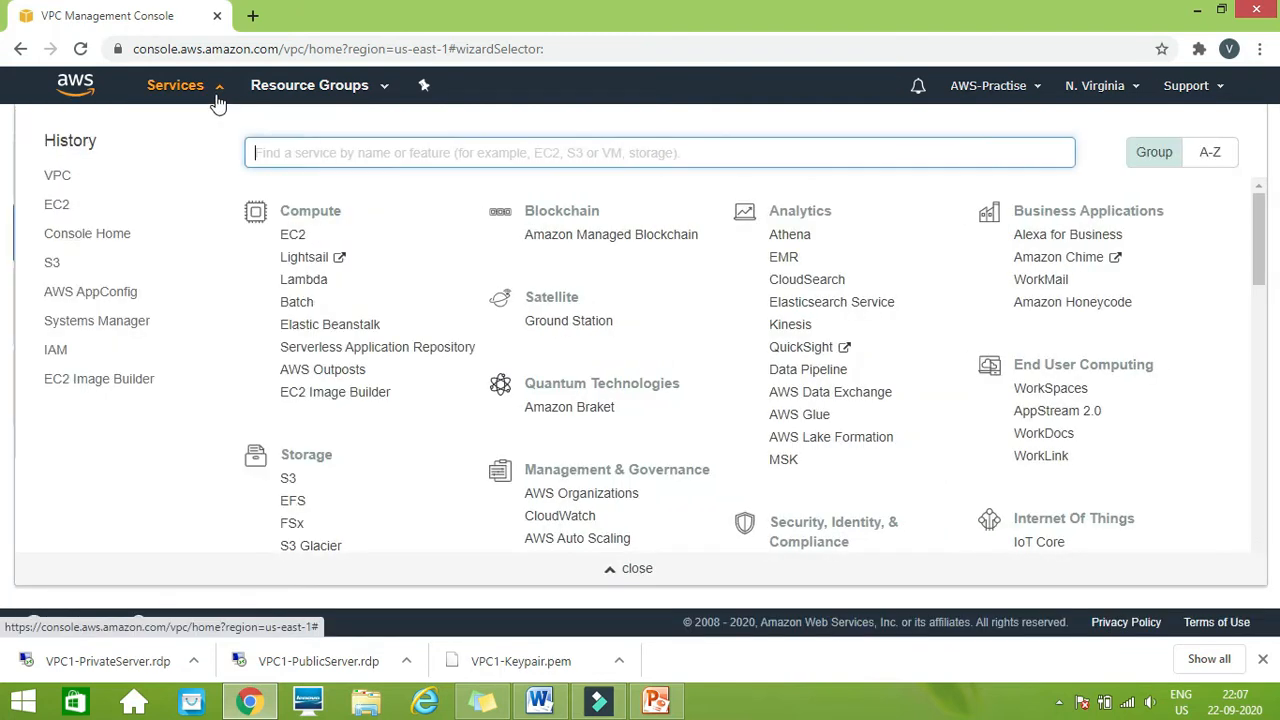
{"action": "left_click", "coordinate": [57, 177]}
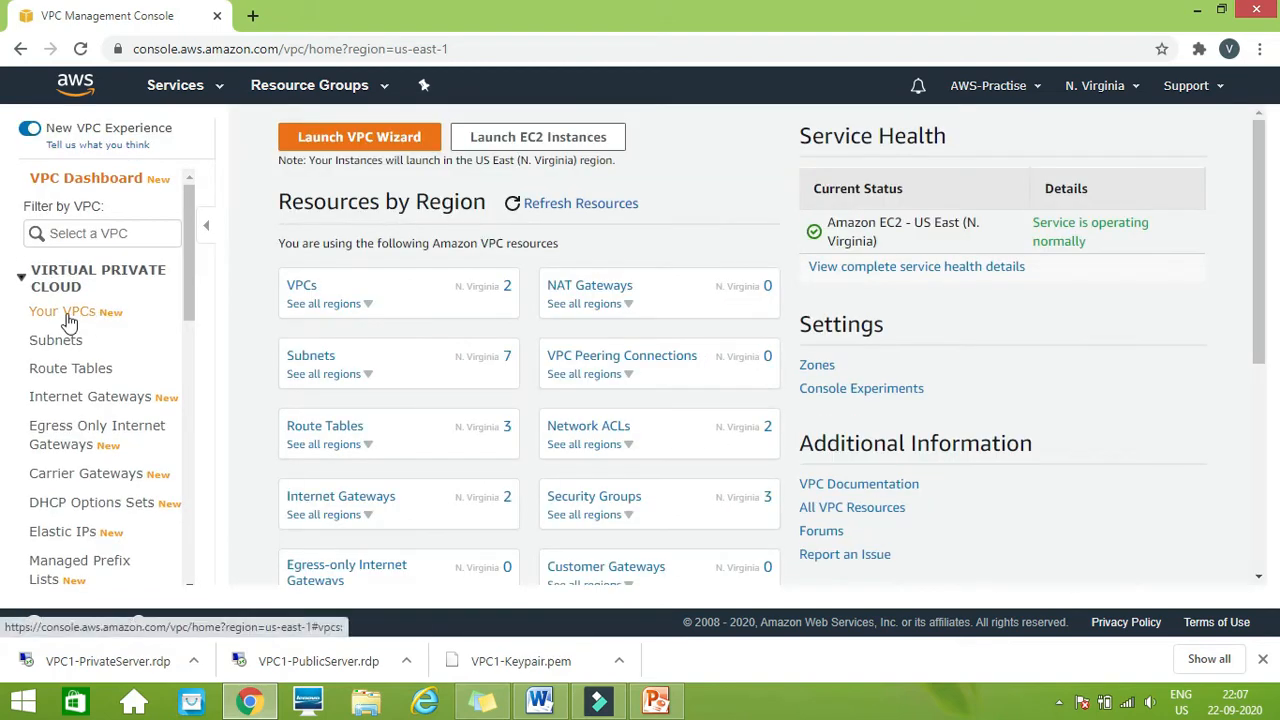
{"action": "left_click", "coordinate": [69, 315]}
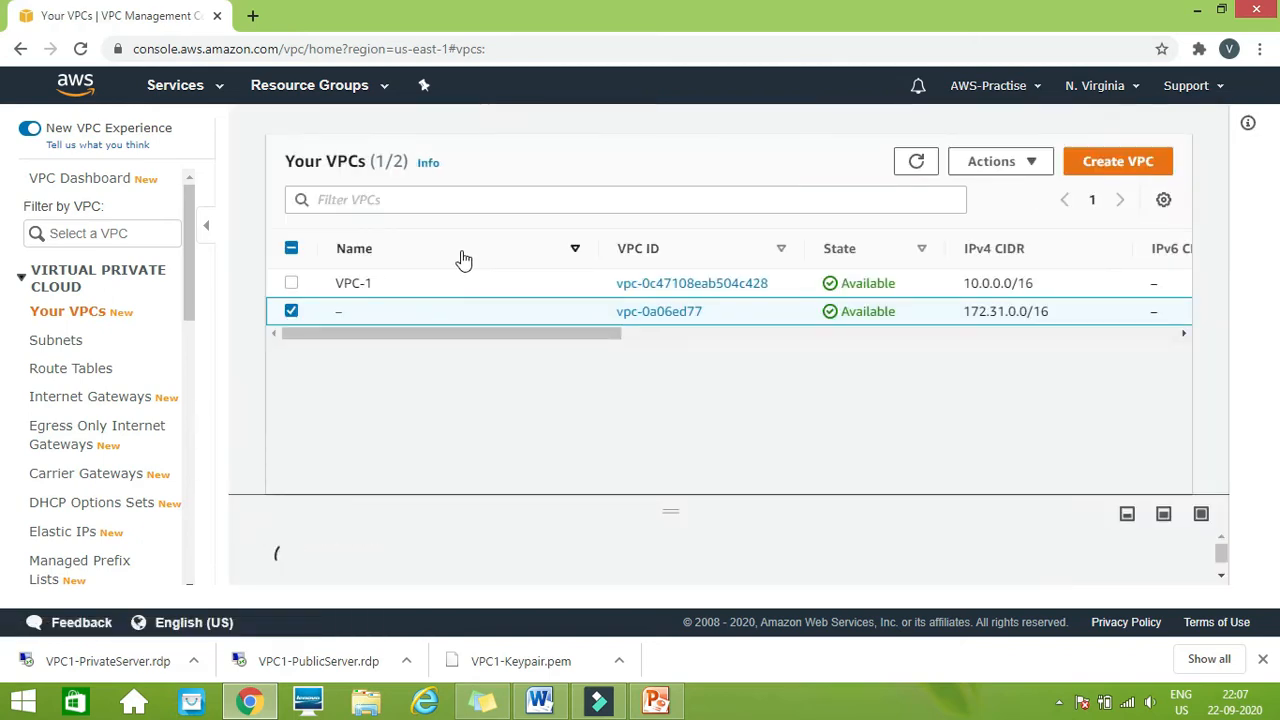
{"action": "mouse_move", "coordinate": [400, 282]}
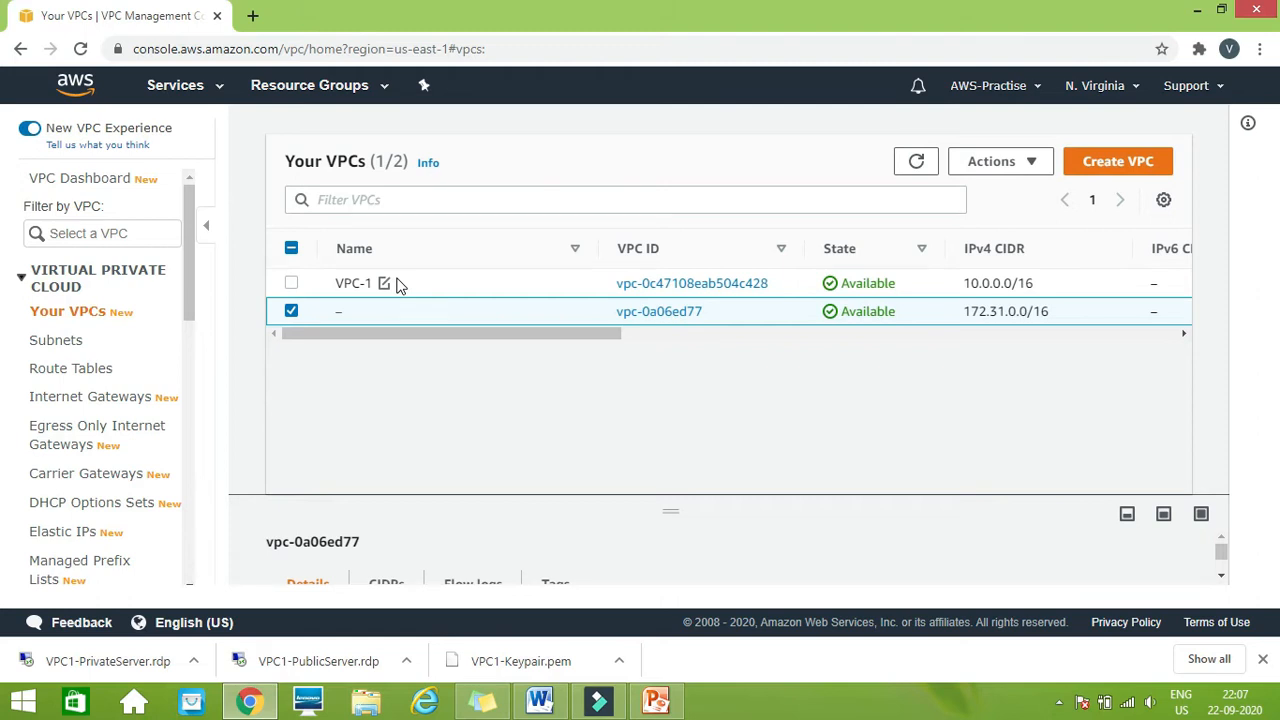
- Start creating a new subnet and set its name tag to VPC1-PrivateSubnet
{"action": "left_click", "coordinate": [70, 345]}
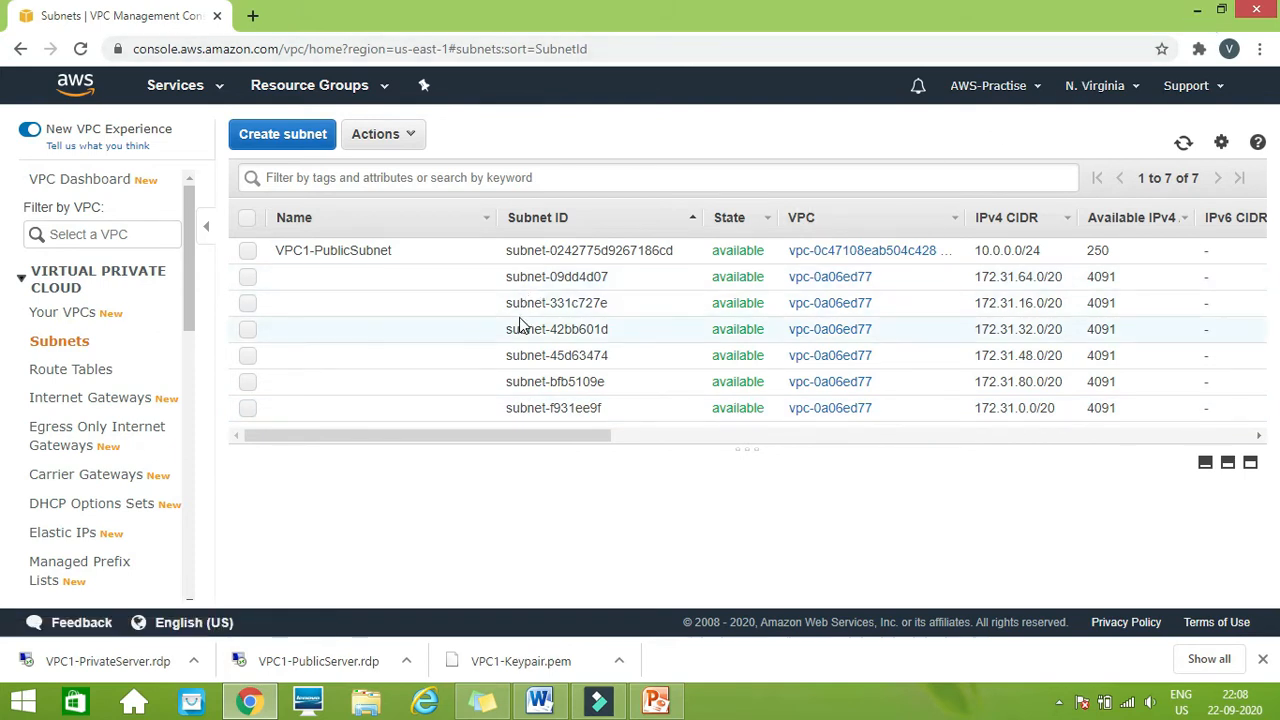
{"action": "left_click", "coordinate": [284, 137]}
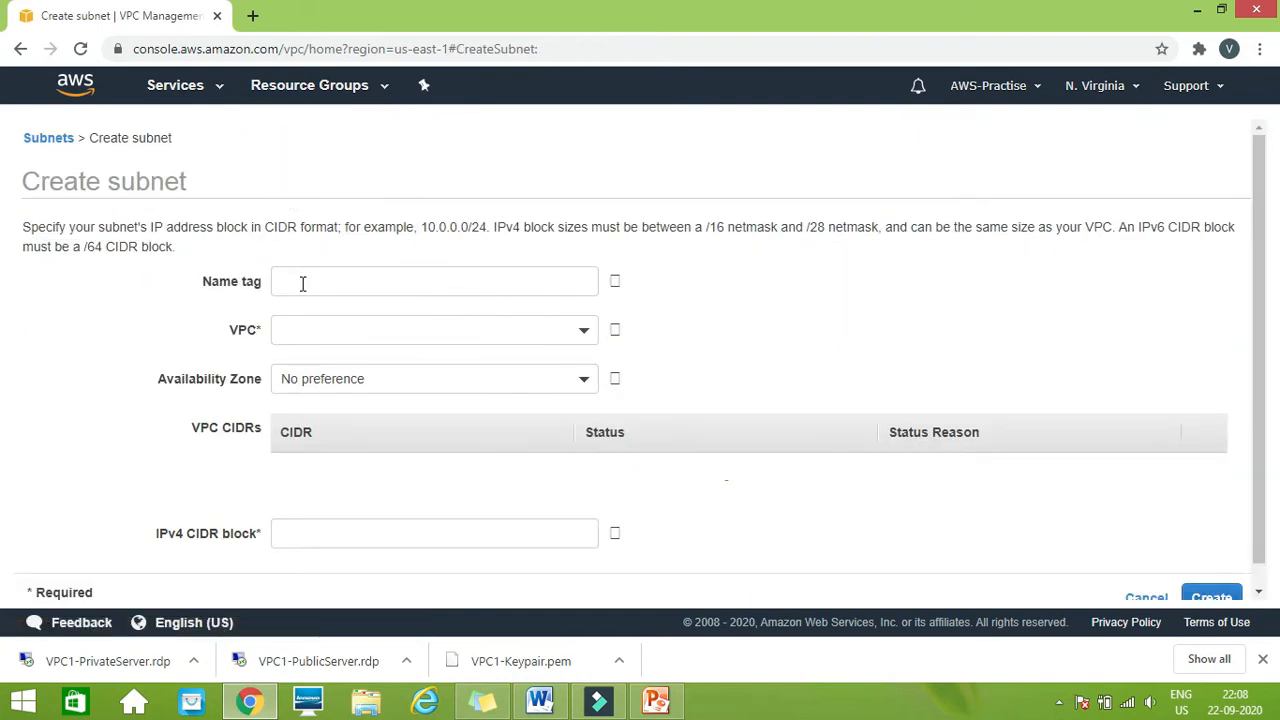
{"action": "left_click", "coordinate": [303, 283]}
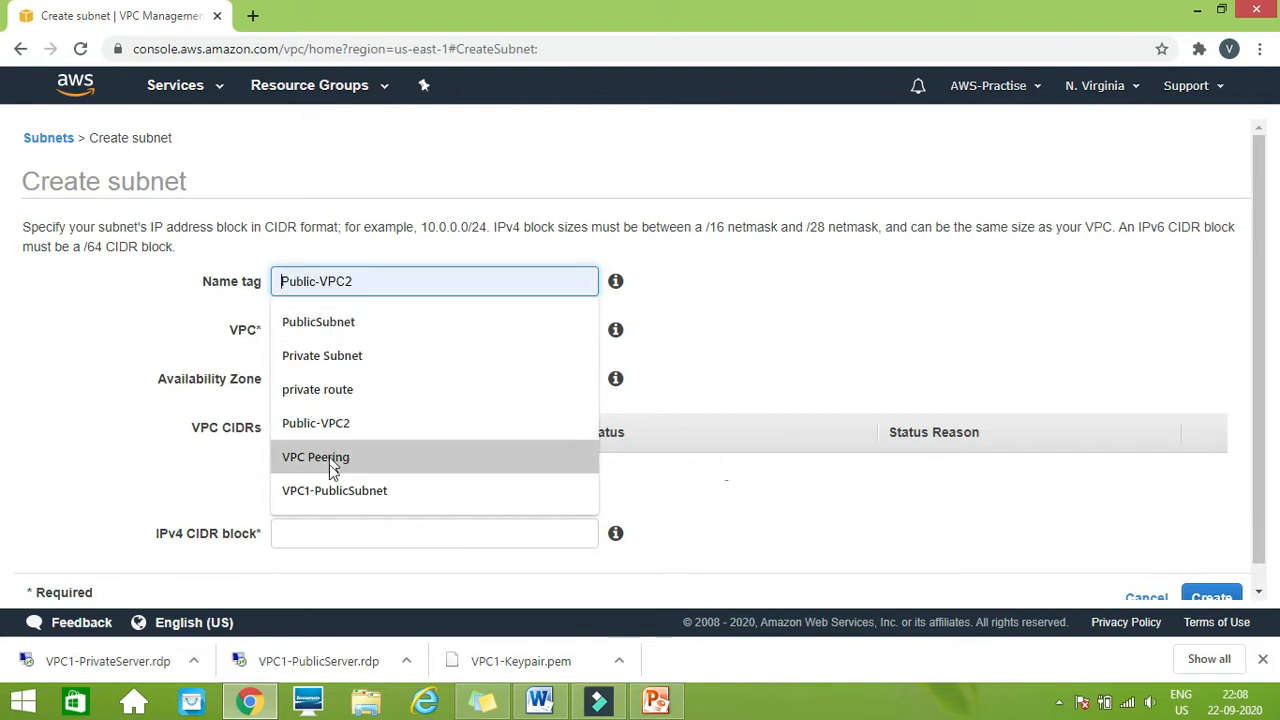
{"action": "left_click", "coordinate": [330, 490]}
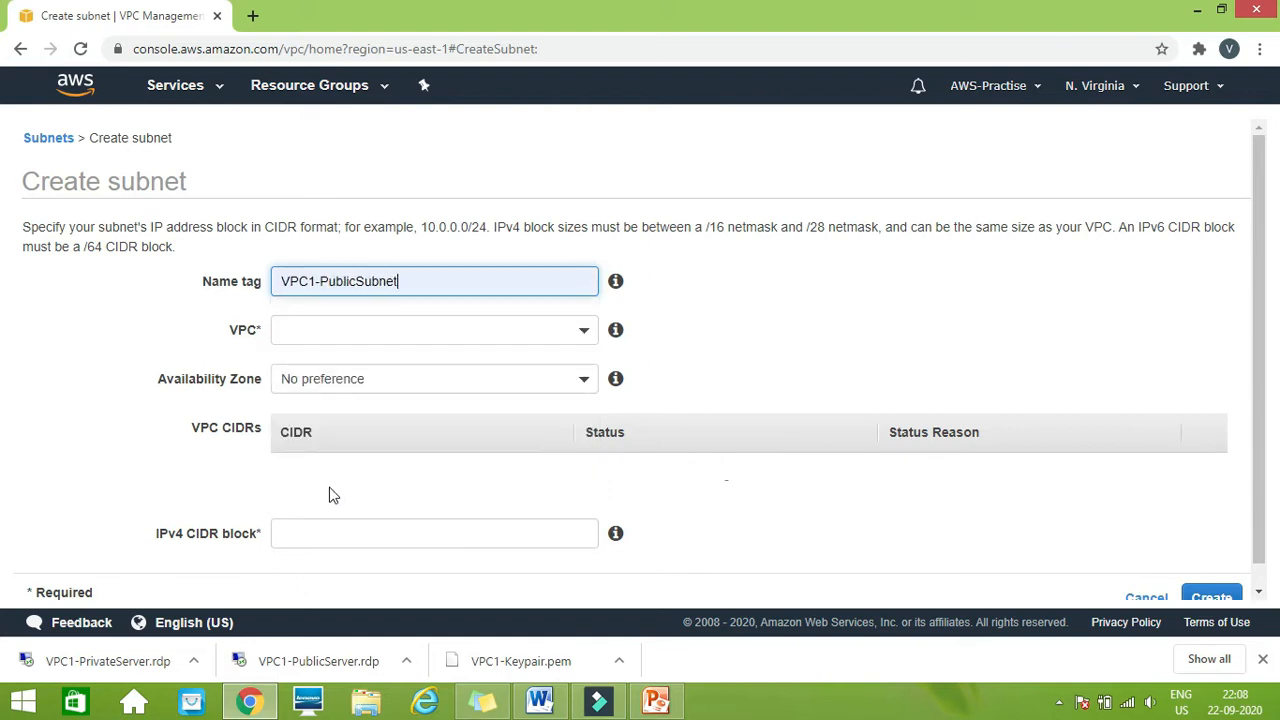
{"action": "left_click", "coordinate": [357, 284]}
{"action": "key", "text": "BackSpace"}
{"action": "key", "text": "BackSpace"}
{"action": "key", "text": "BackSpace"}
{"action": "key", "text": "BackSpace"}
{"action": "key", "text": "BackSpace"}
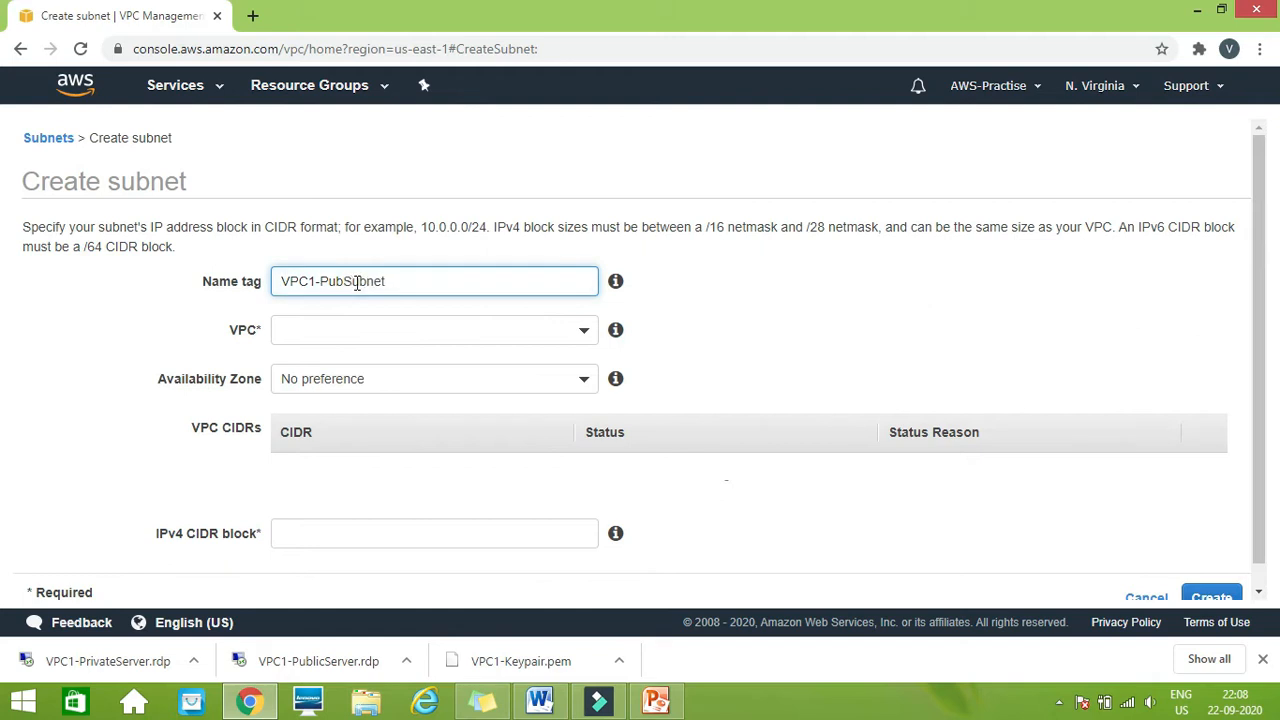
{"action": "type", "text": "rivate"}
- Assign the new subnet to VPC-1 and place it in availability zone us-east-1a
{"action": "left_click", "coordinate": [363, 328]}
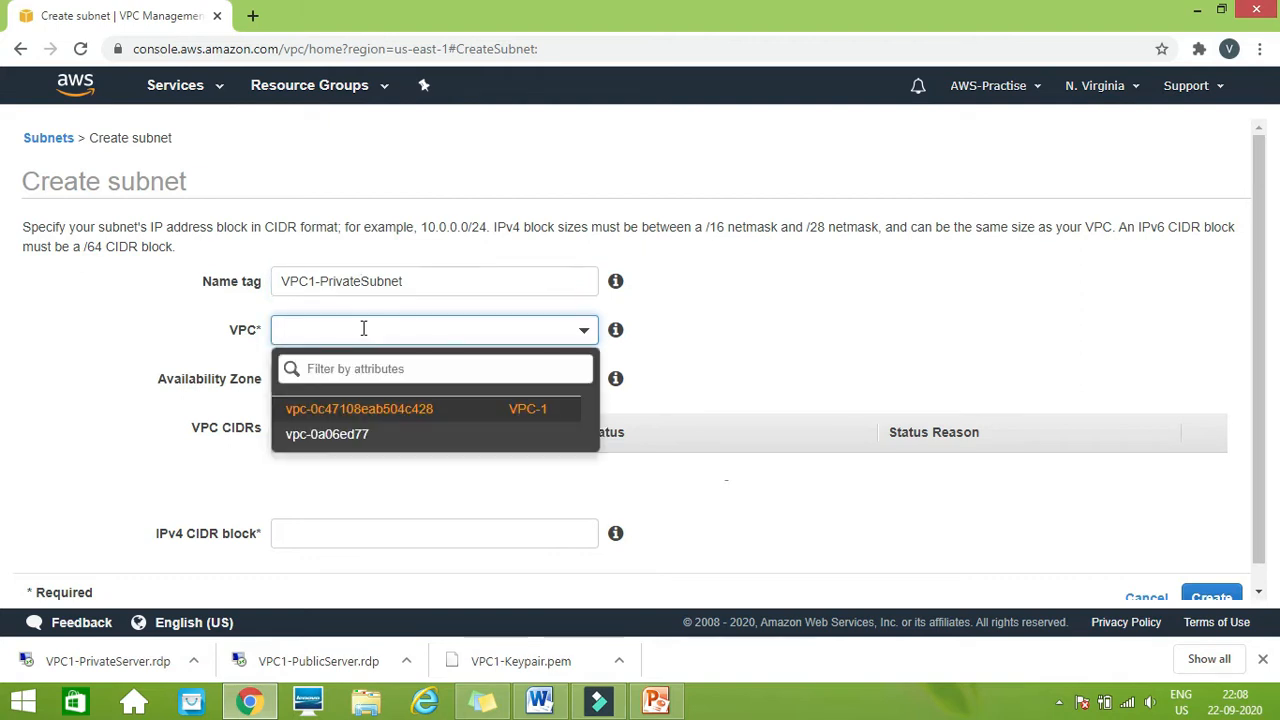
{"action": "left_click", "coordinate": [387, 408]}
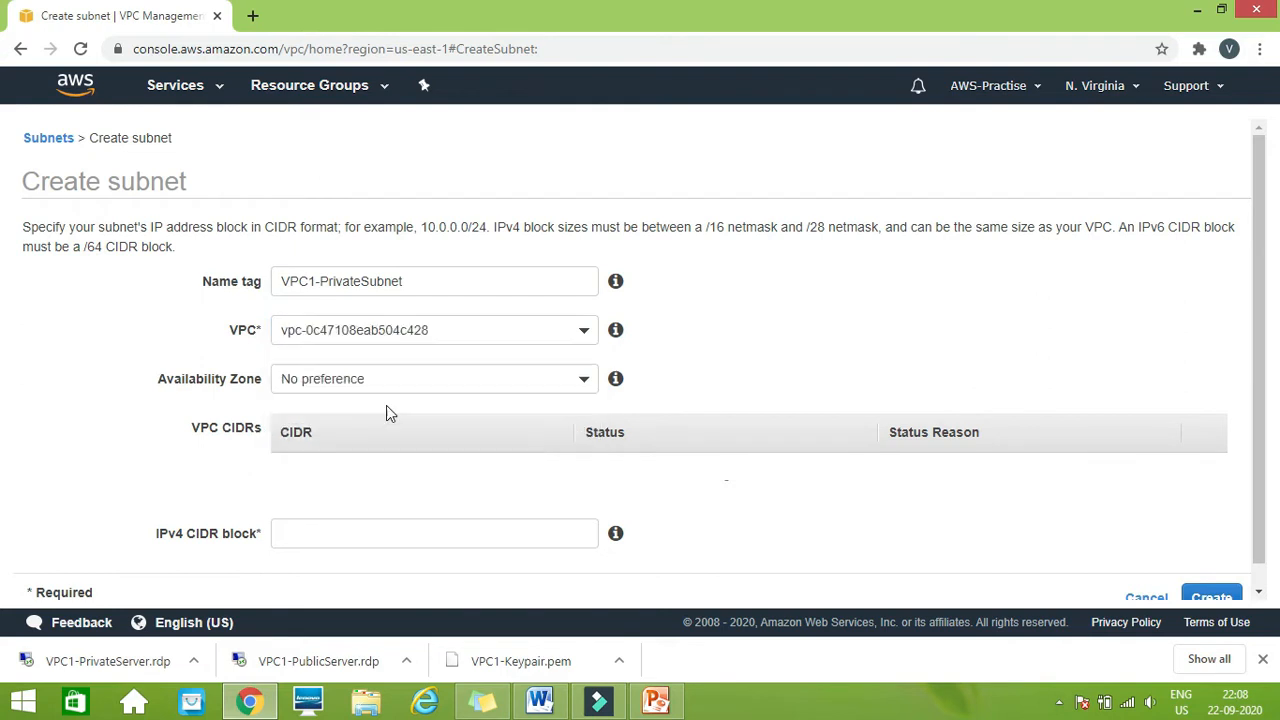
{"action": "left_click", "coordinate": [479, 378]}
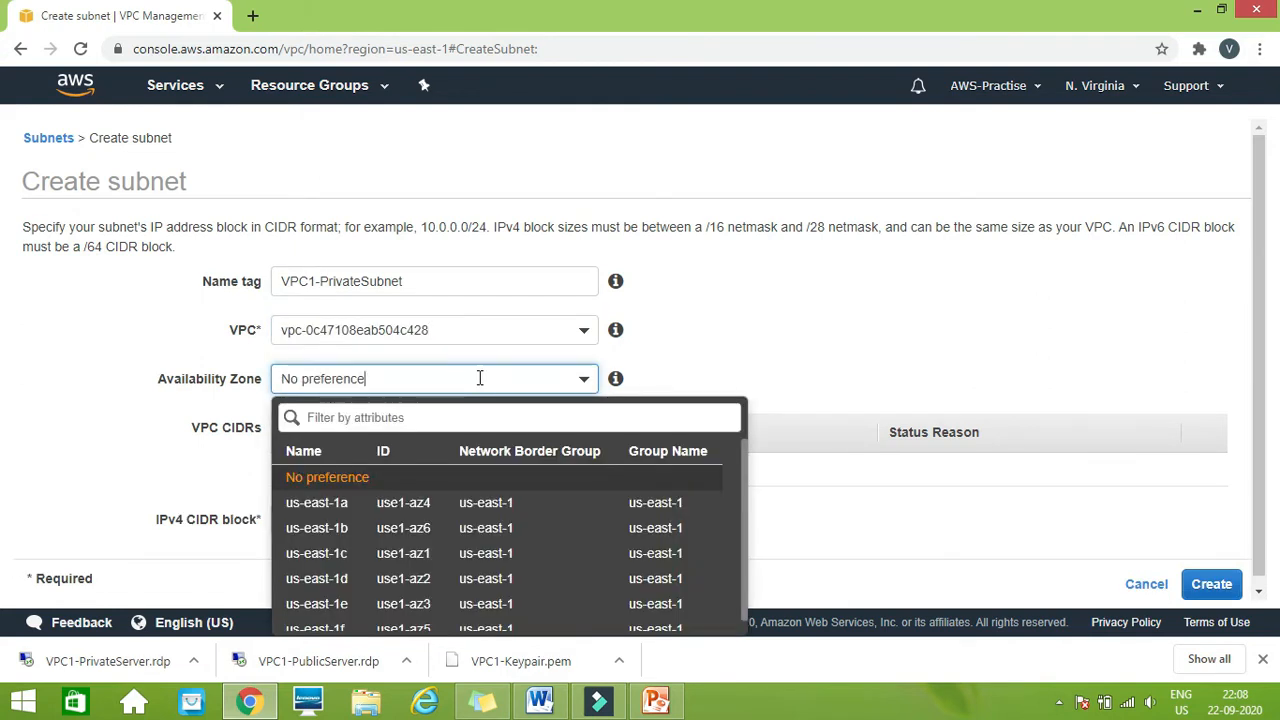
{"action": "left_click", "coordinate": [406, 503]}
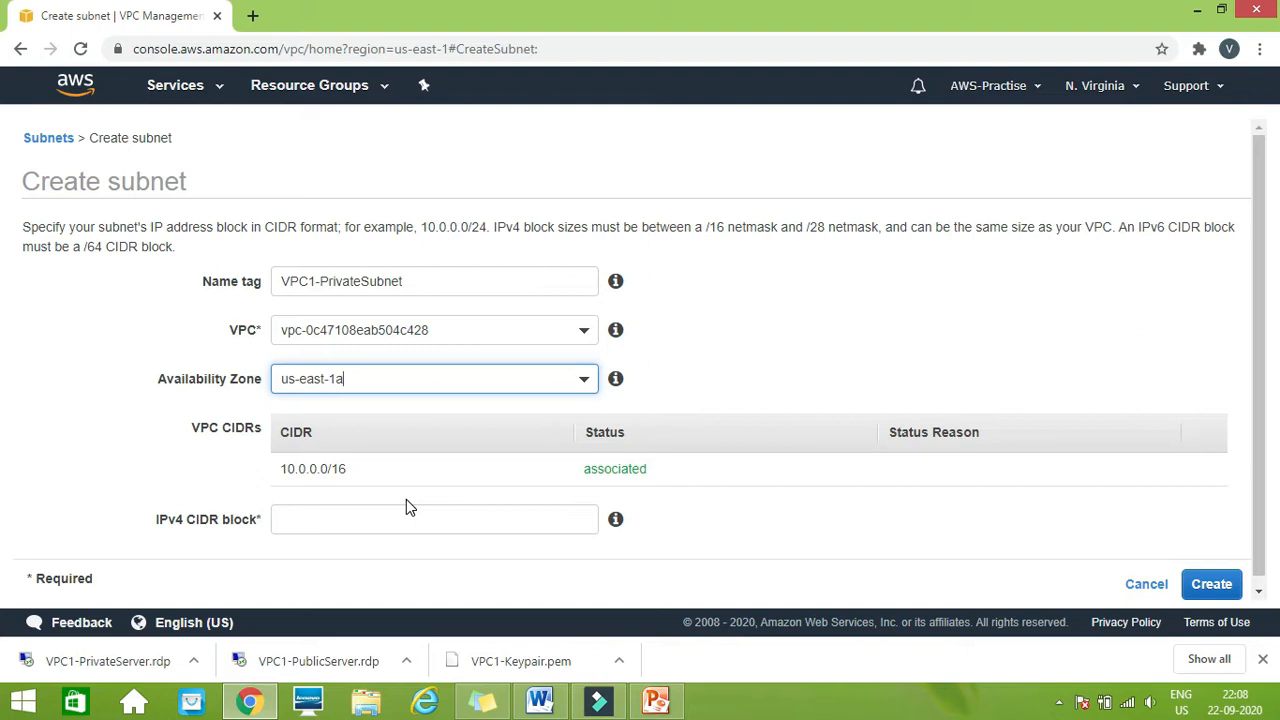
- Set the subnet's IPv4 CIDR block to 10.0.1.0/24 and create the subnet
{"action": "left_click", "coordinate": [380, 518]}
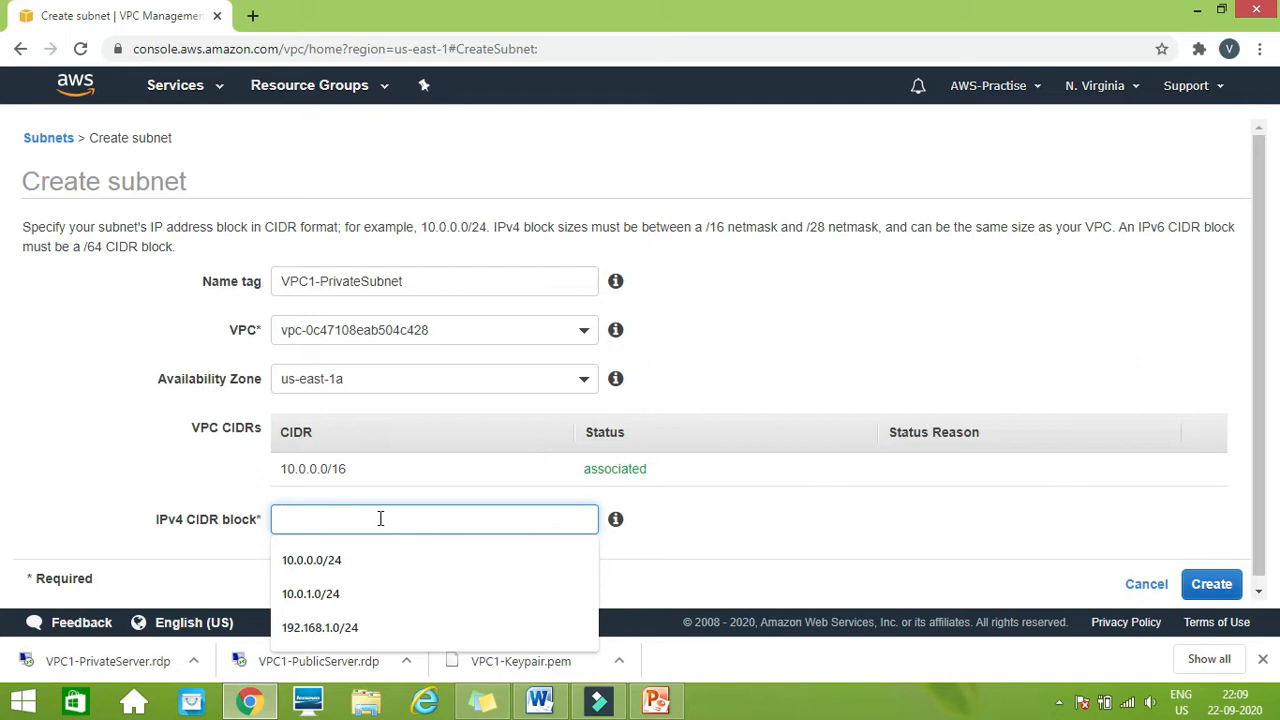
{"action": "type", "text": "10.0"}
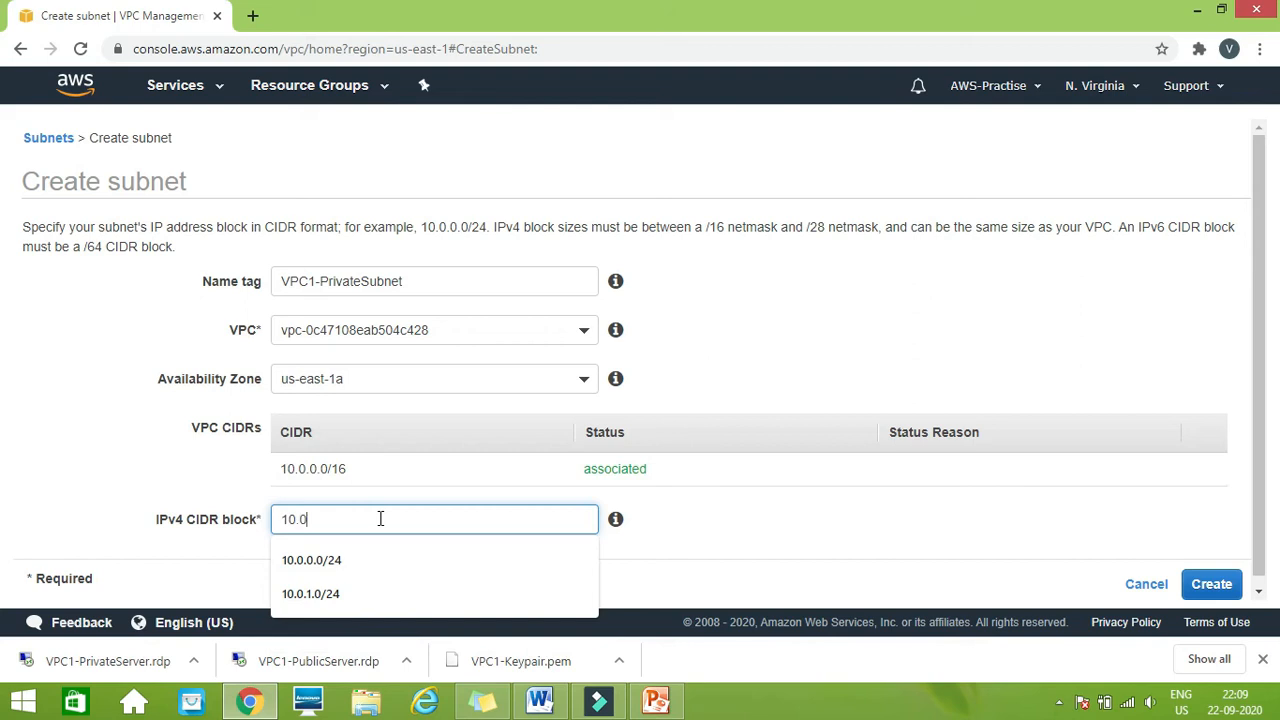
{"action": "type", "text": ".1.0"}
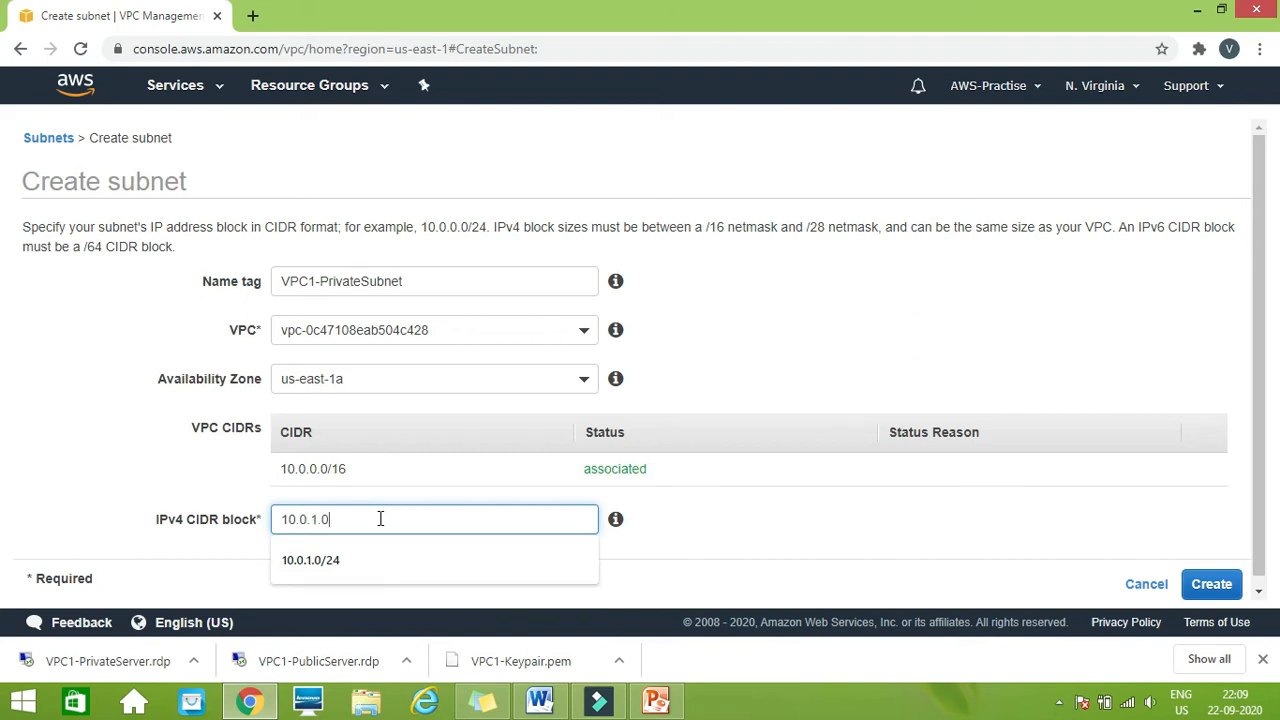
{"action": "type", "text": "/24"}
{"action": "left_click", "coordinate": [1209, 585]}
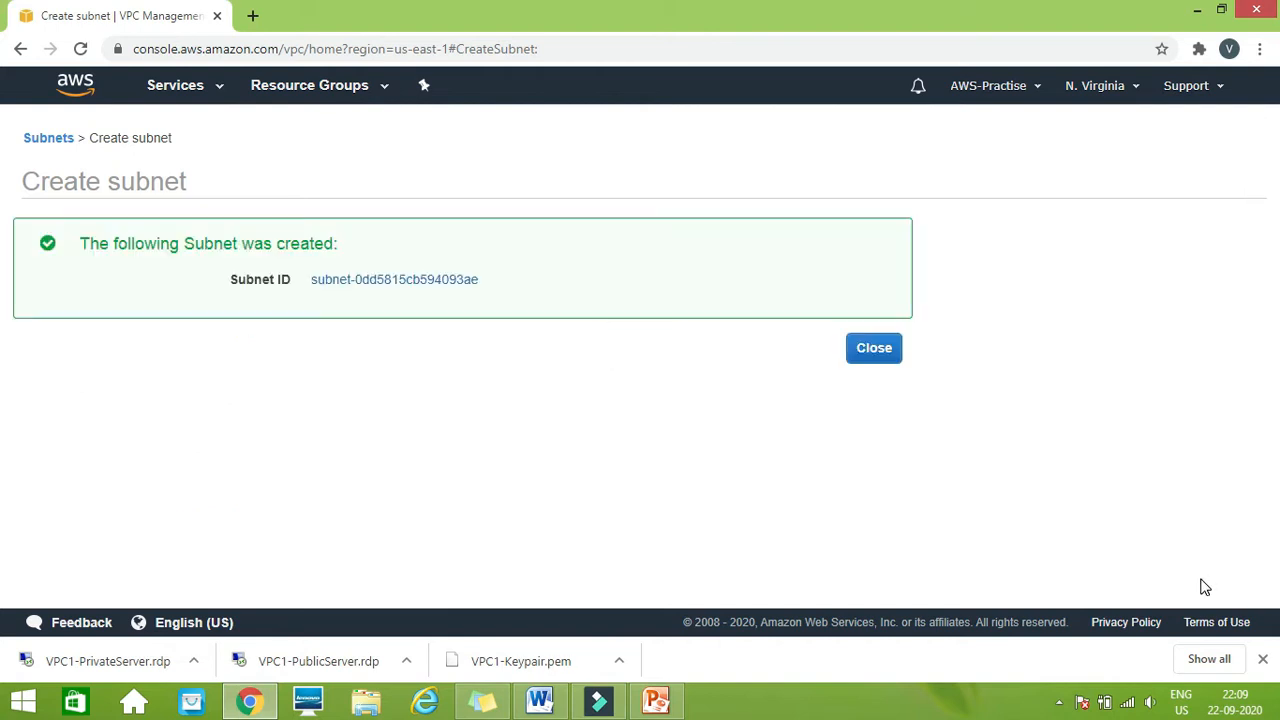
{"action": "left_click", "coordinate": [872, 352]}
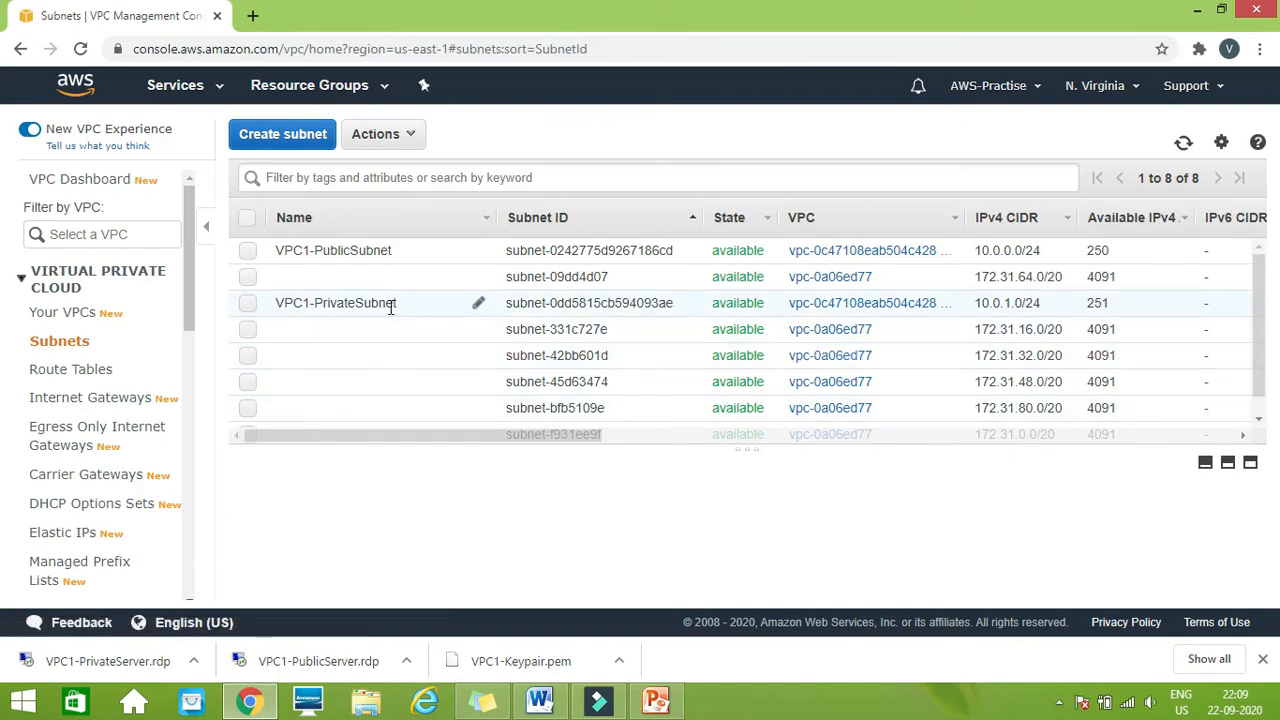
- Create a route table named "Route table - VPC1-Private subnet" in VPC-1
{"action": "left_click", "coordinate": [75, 398]}
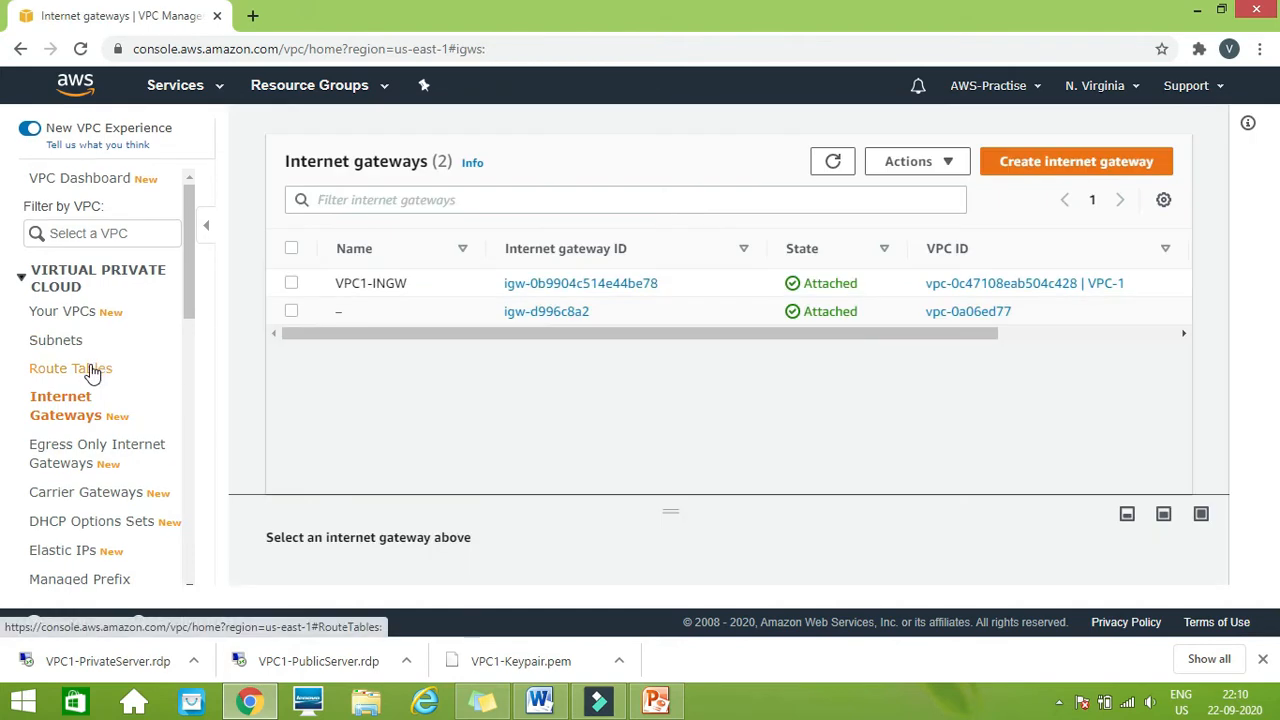
{"action": "left_click", "coordinate": [92, 370]}
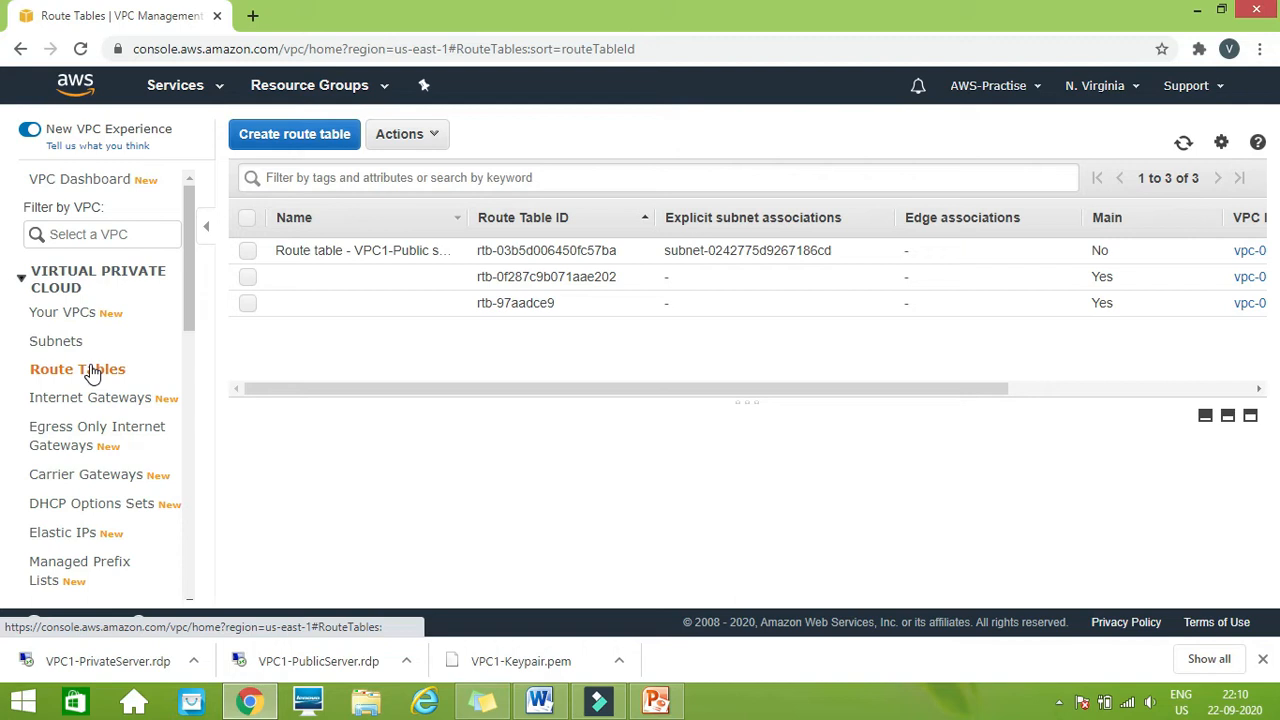
{"action": "left_click", "coordinate": [287, 144]}
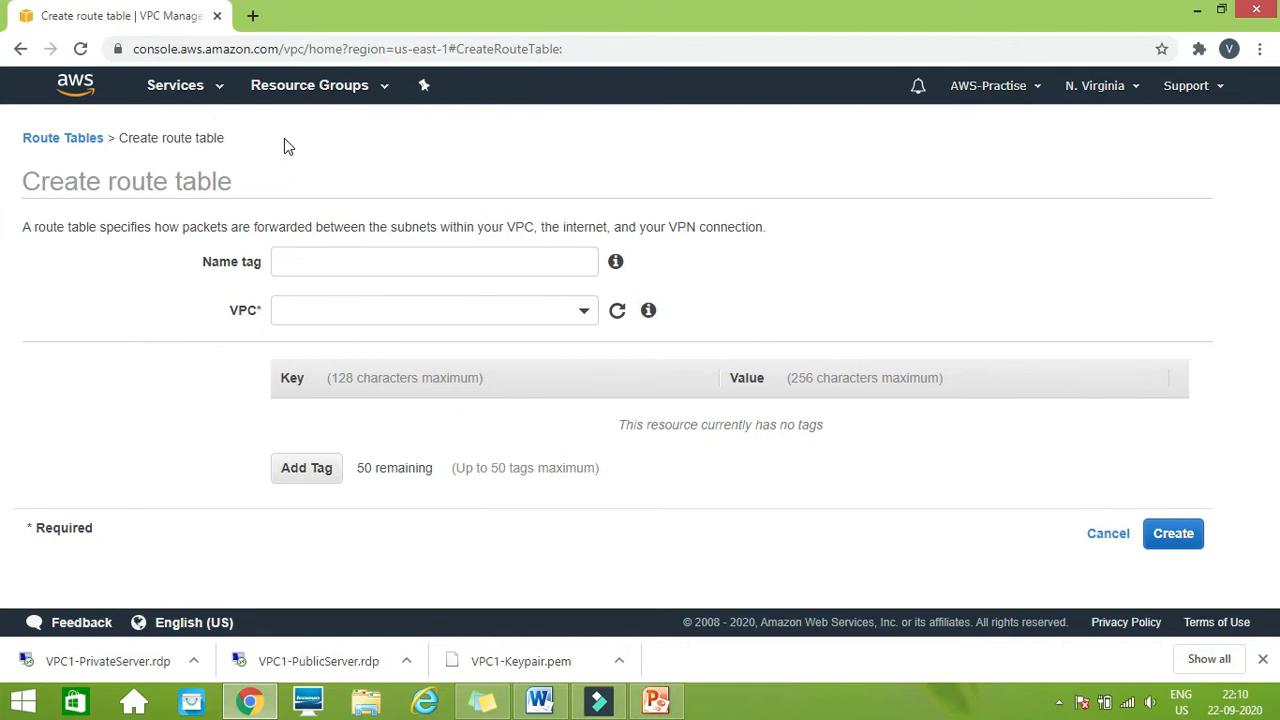
{"action": "left_click", "coordinate": [316, 262]}
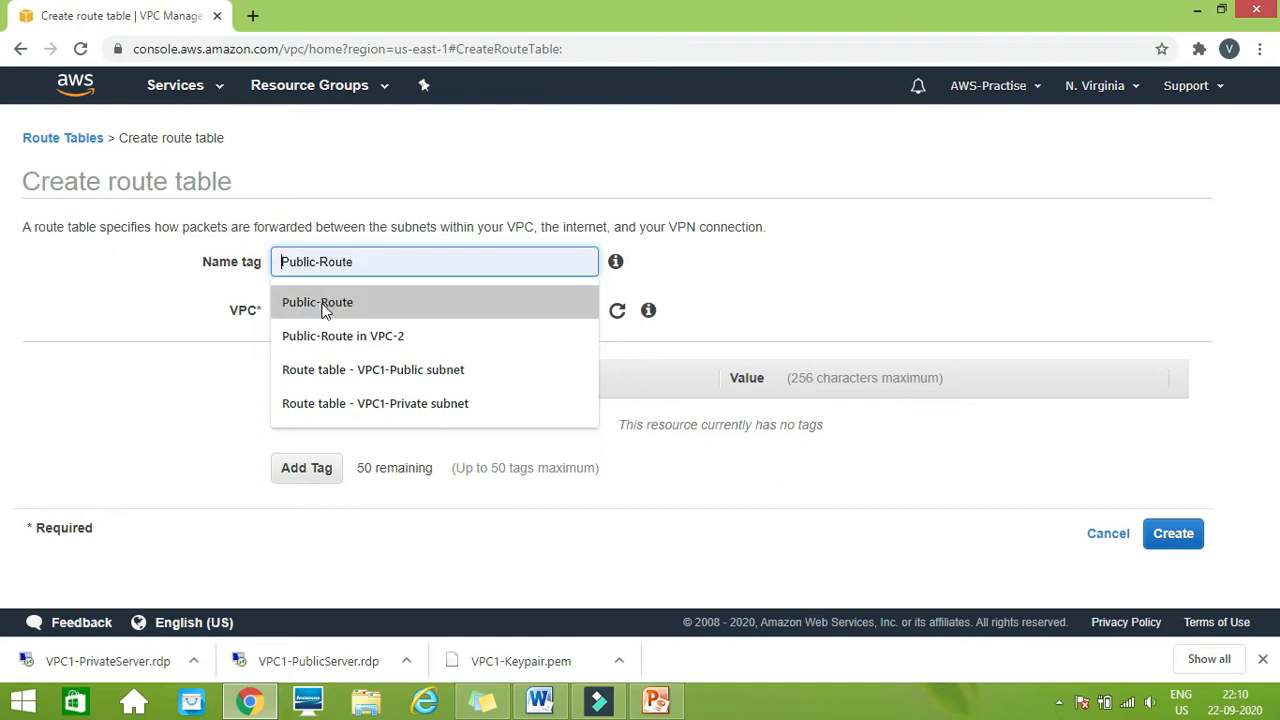
{"action": "left_click", "coordinate": [327, 400]}
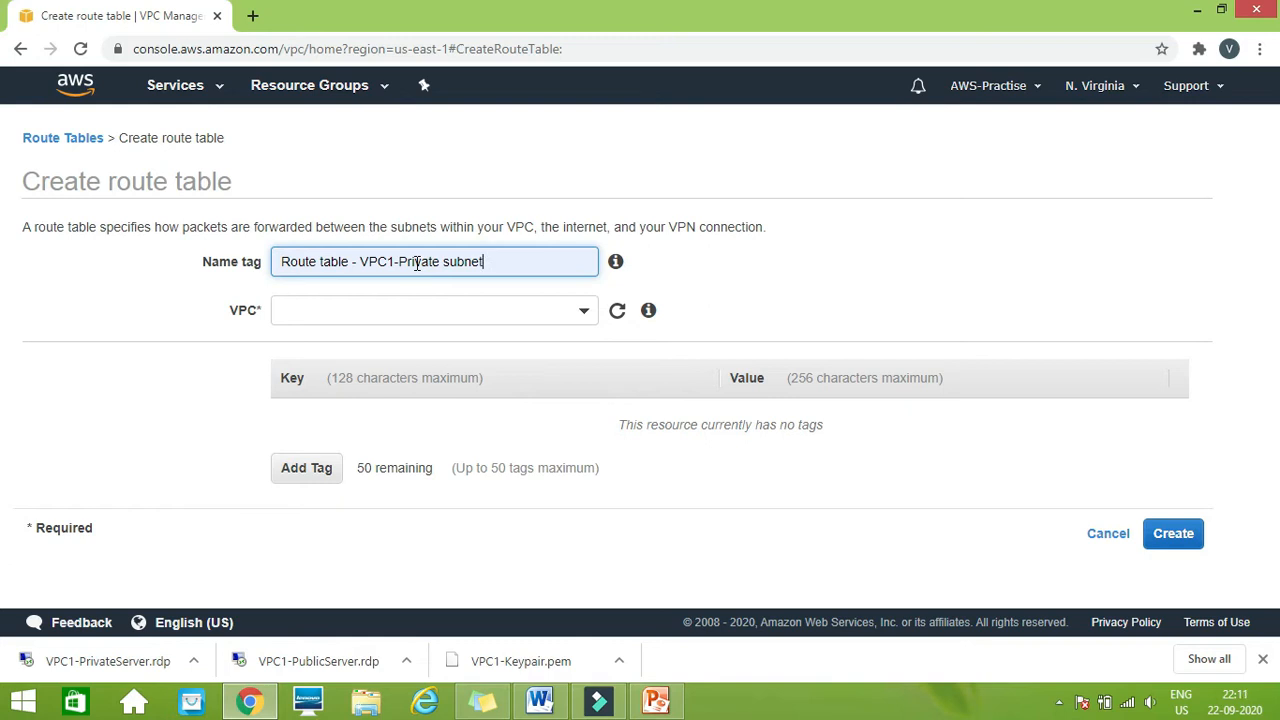
{"action": "left_click", "coordinate": [416, 310]}
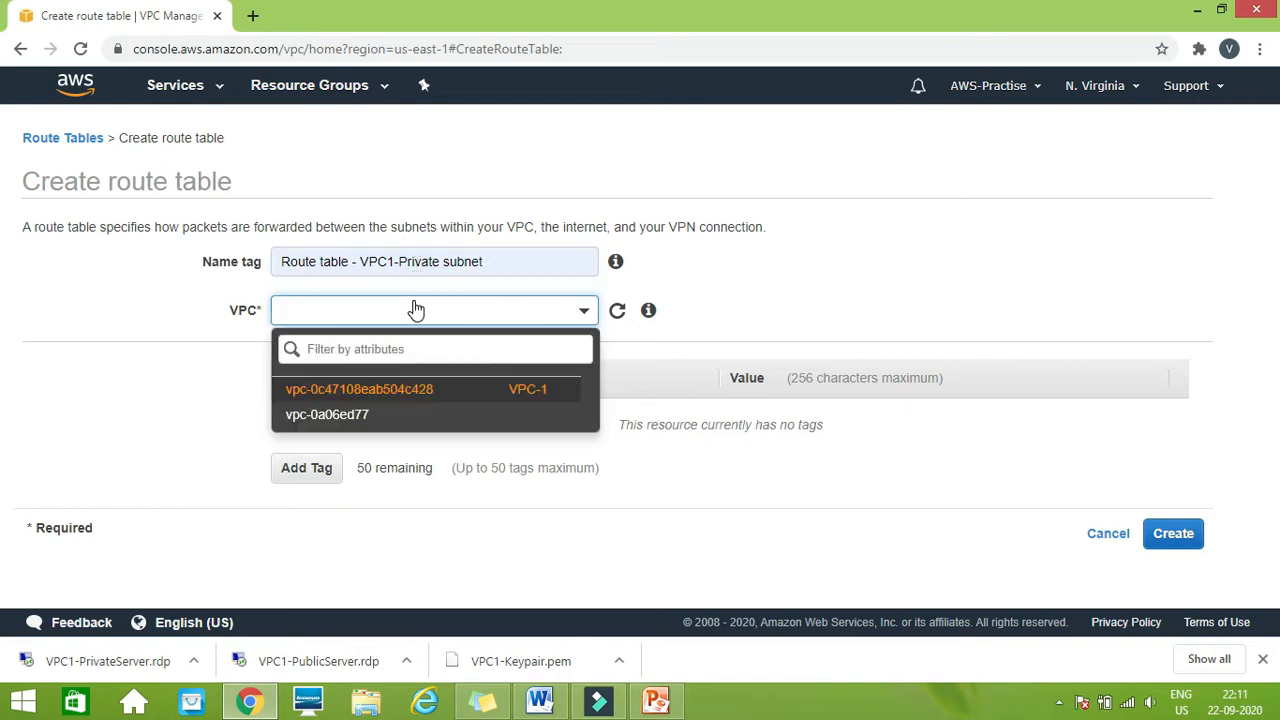
{"action": "left_click", "coordinate": [425, 397]}
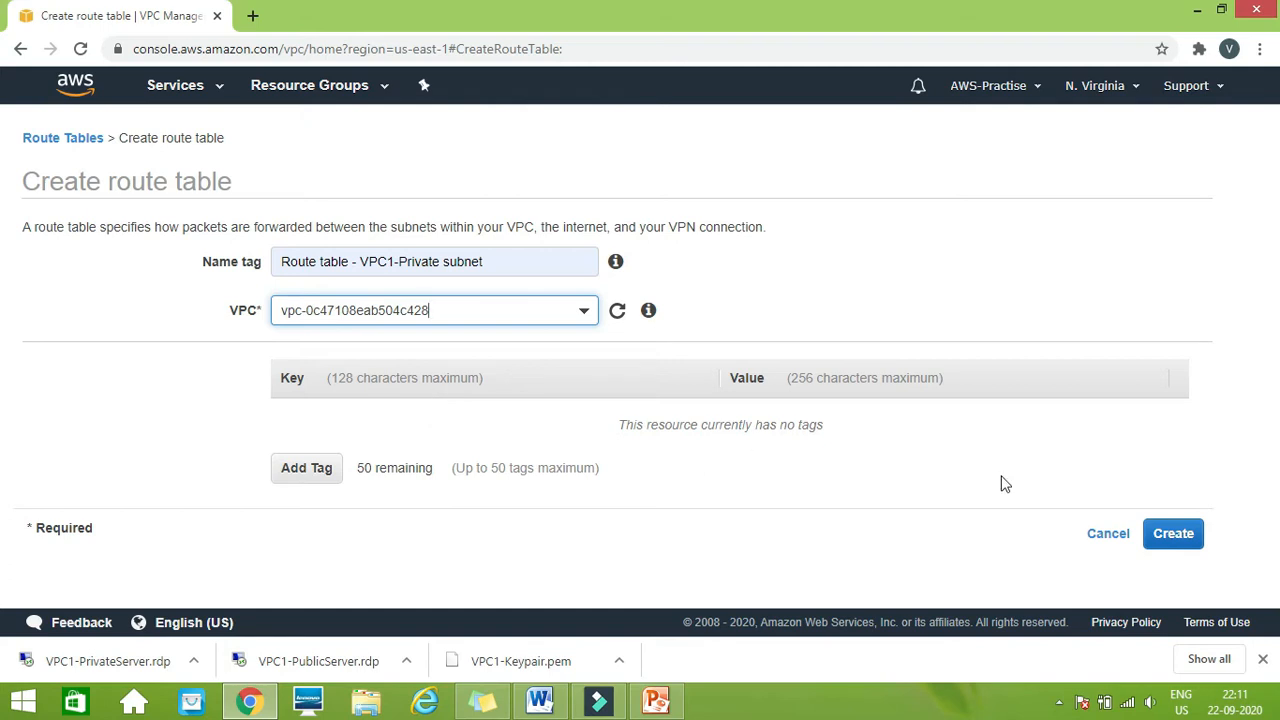
{"action": "left_click", "coordinate": [1166, 533]}
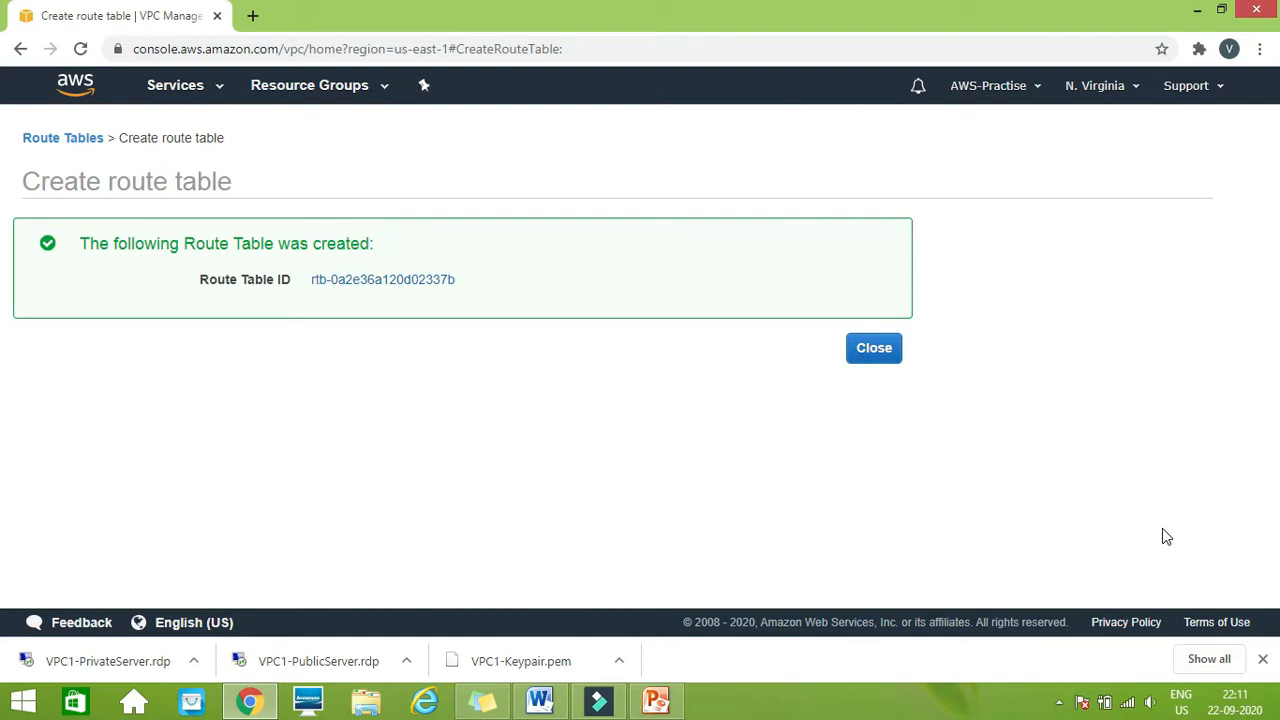
{"action": "left_click", "coordinate": [882, 360]}
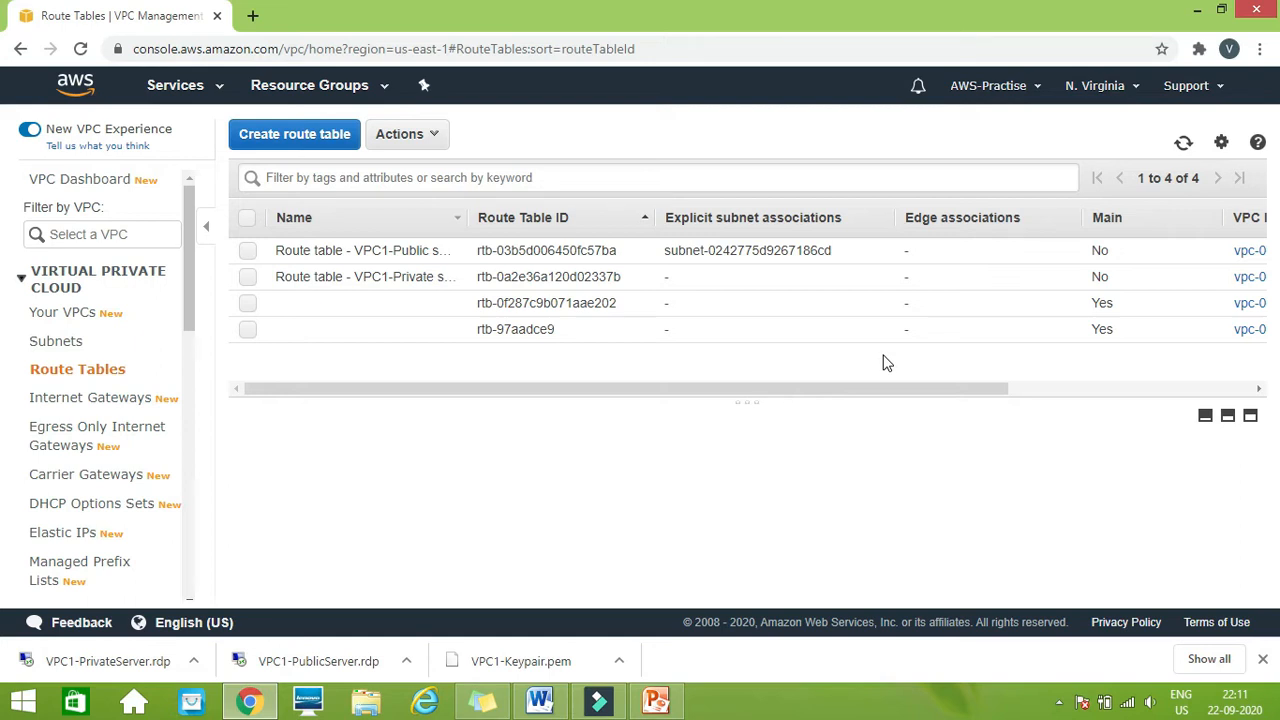
- Associate VPC1-PrivateSubnet with the route table "Route table - VPC1-Private subnet" and save the association
{"action": "mouse_move", "coordinate": [386, 279]}
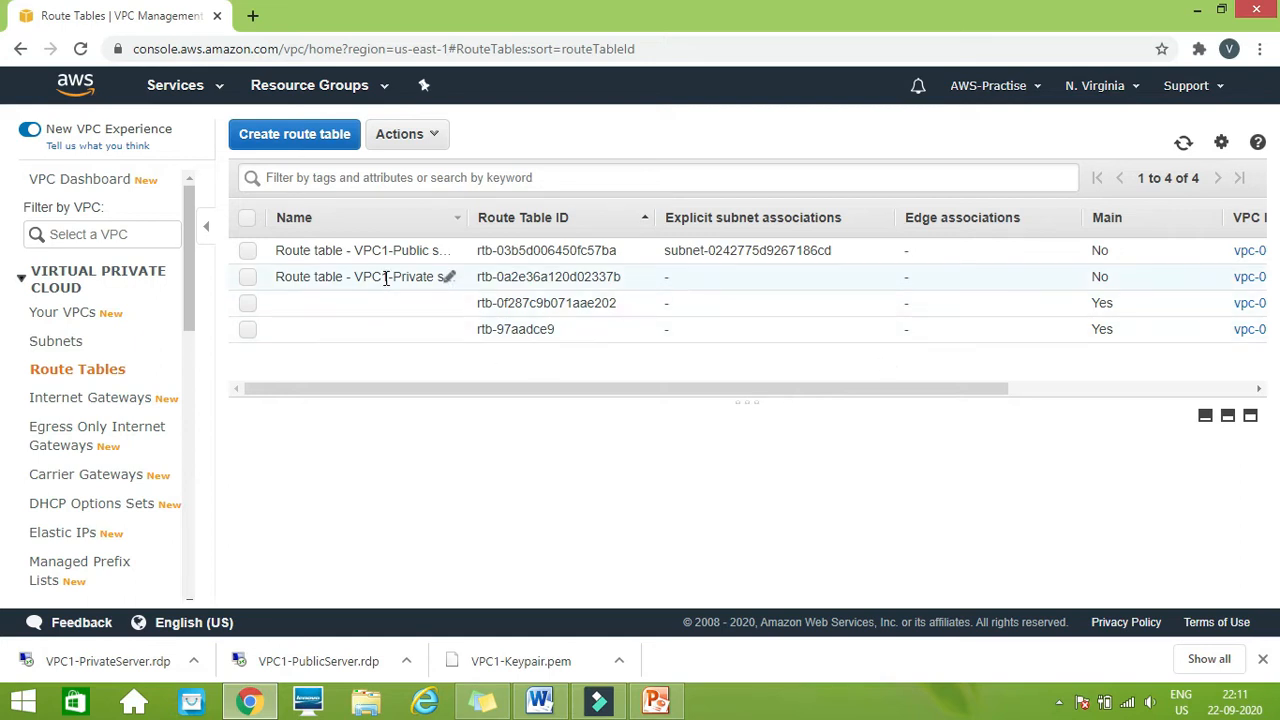
{"action": "left_click", "coordinate": [248, 280]}
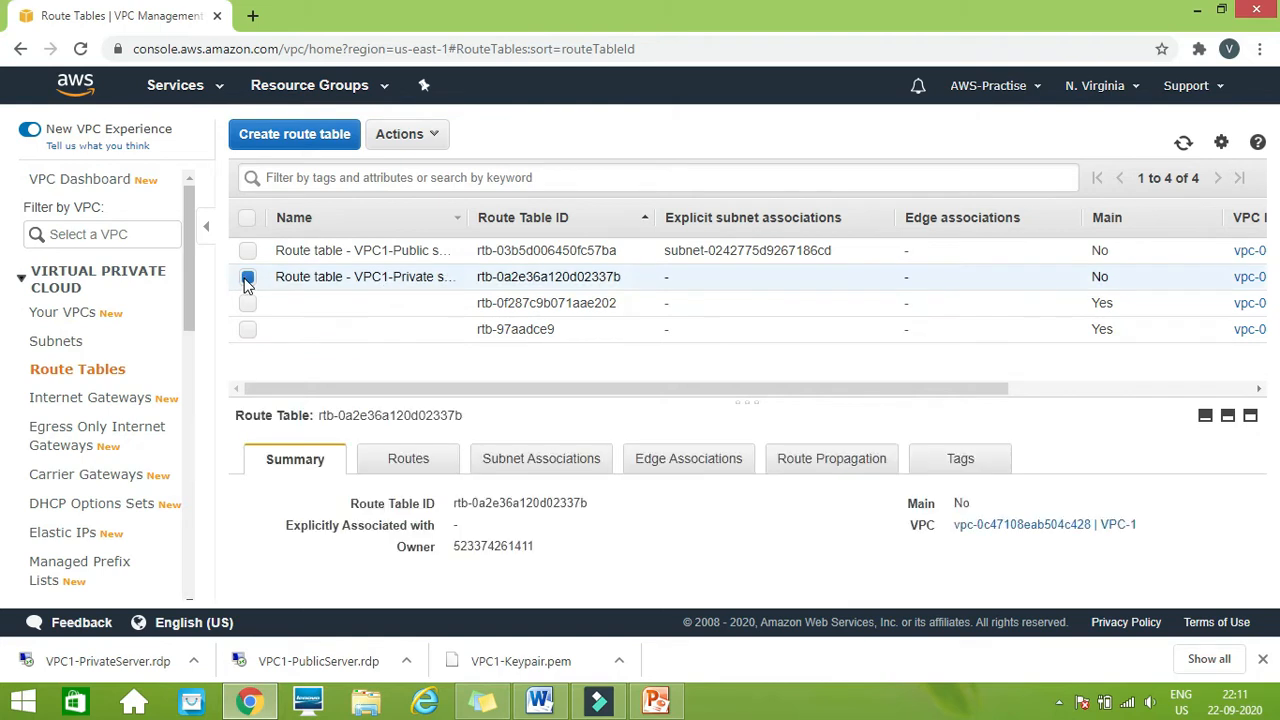
{"action": "left_click", "coordinate": [536, 462]}
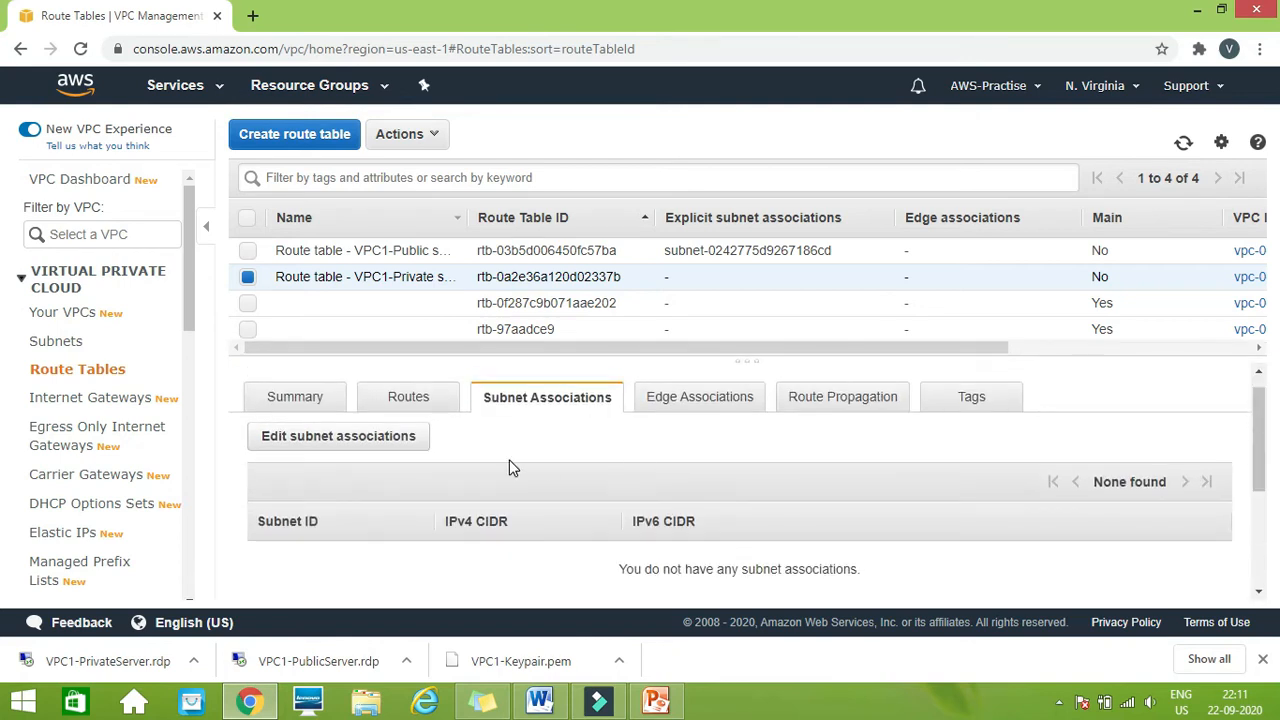
{"action": "left_click", "coordinate": [391, 447]}
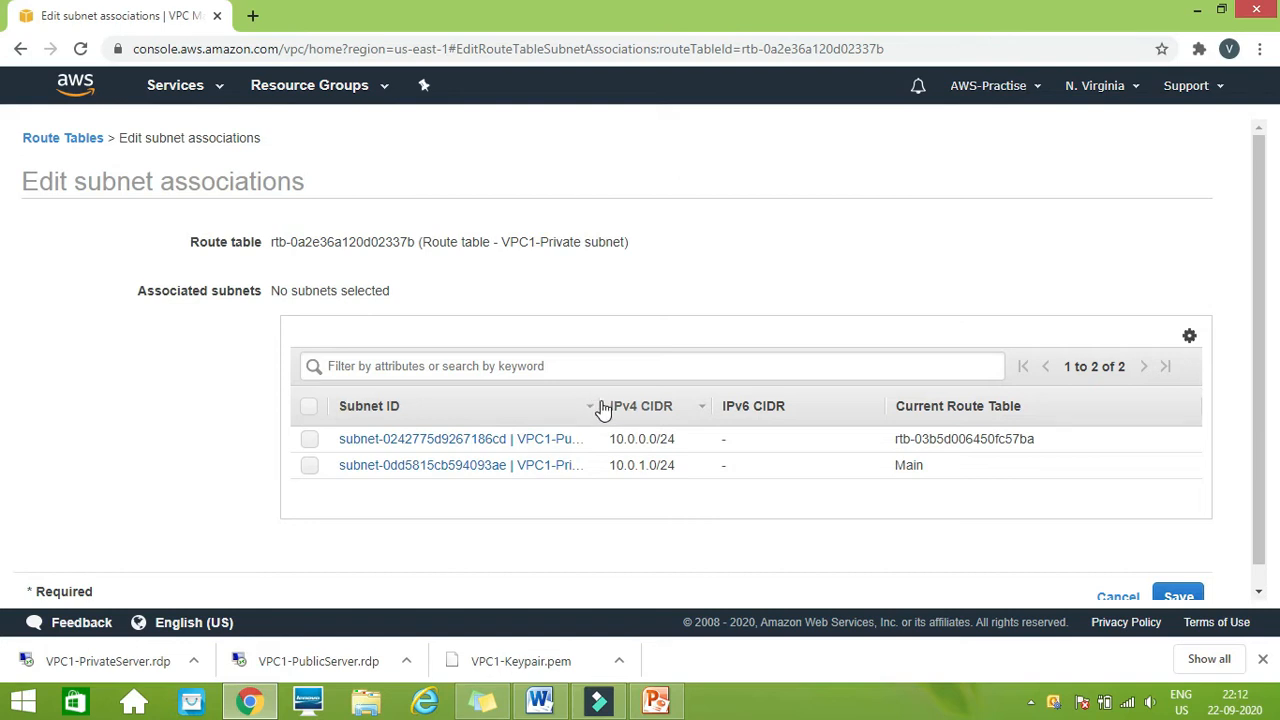
{"action": "left_click_drag", "start_coordinate": [594, 406], "coordinate": [716, 406]}
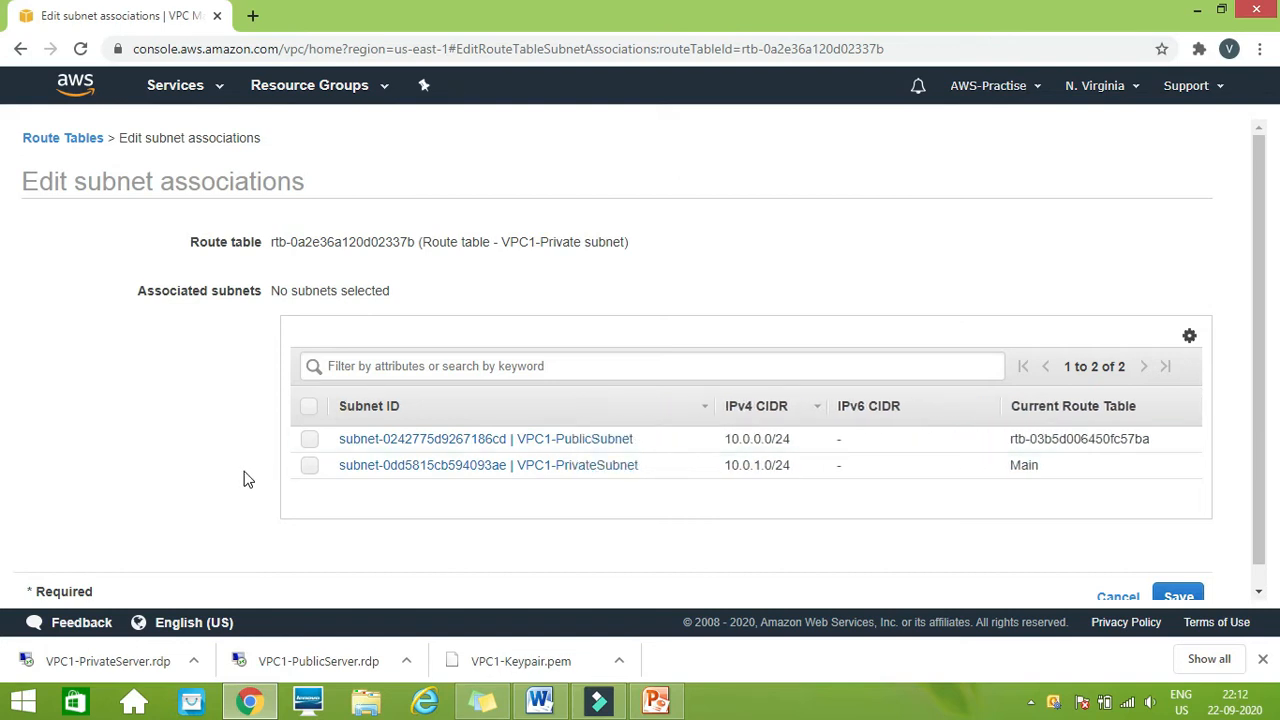
{"action": "left_click", "coordinate": [309, 465]}
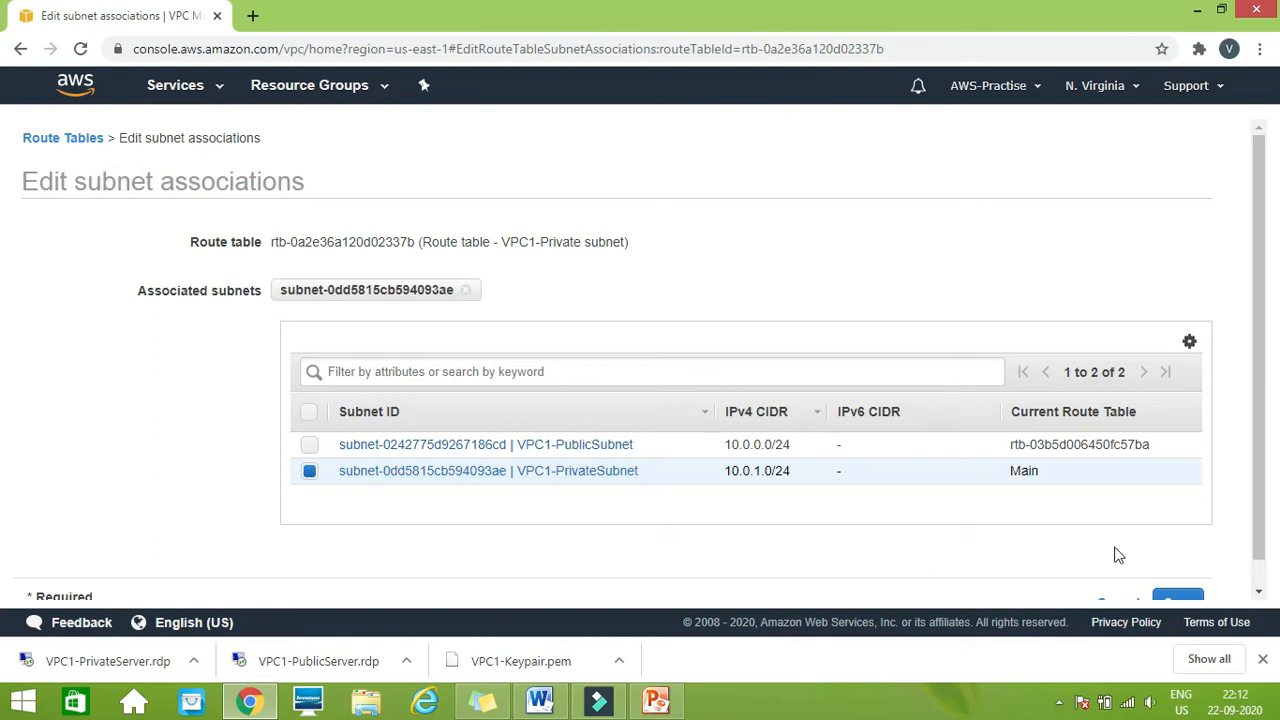
{"action": "left_click_drag", "start_coordinate": [1266, 523], "coordinate": [1265, 568]}
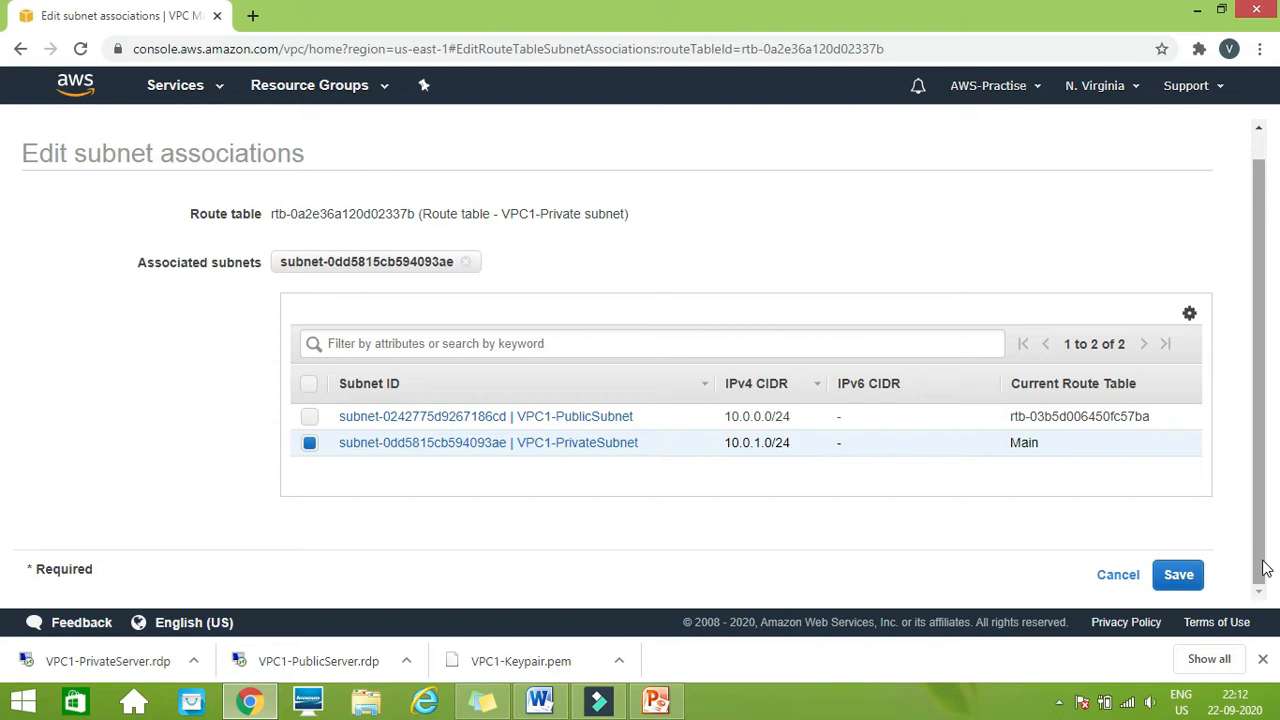
{"action": "left_click", "coordinate": [1180, 578]}
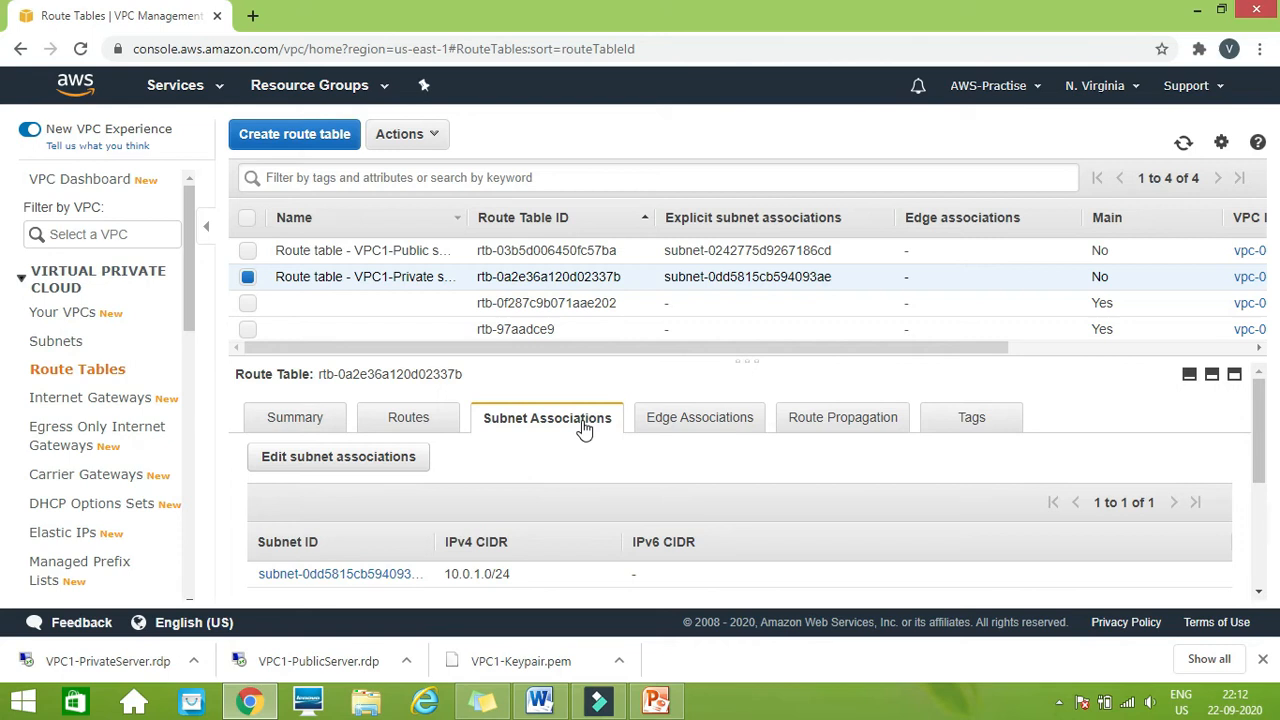
- Compare the routes of the VPC1 private subnet's route table with those of the public subnet's route table
{"action": "left_click", "coordinate": [408, 420]}
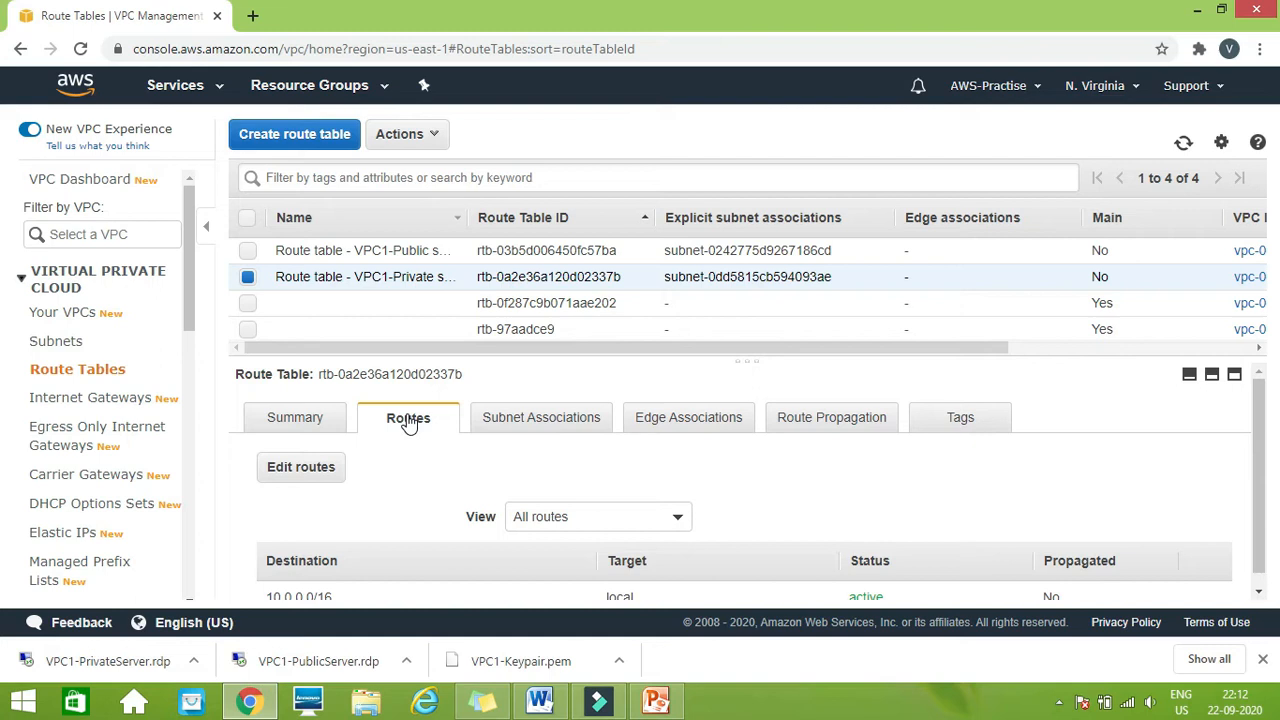
{"action": "left_click_drag", "start_coordinate": [1261, 429], "coordinate": [1261, 443]}
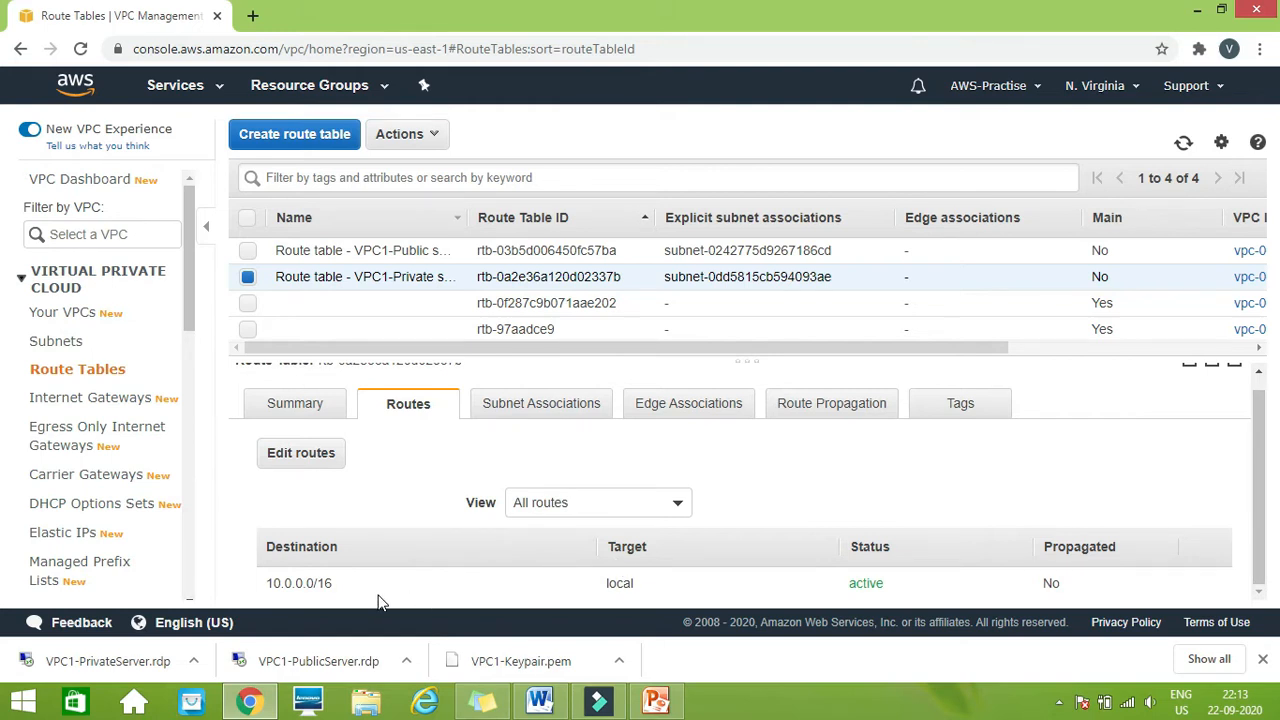
{"action": "left_click", "coordinate": [248, 252]}
{"action": "left_click", "coordinate": [248, 277]}
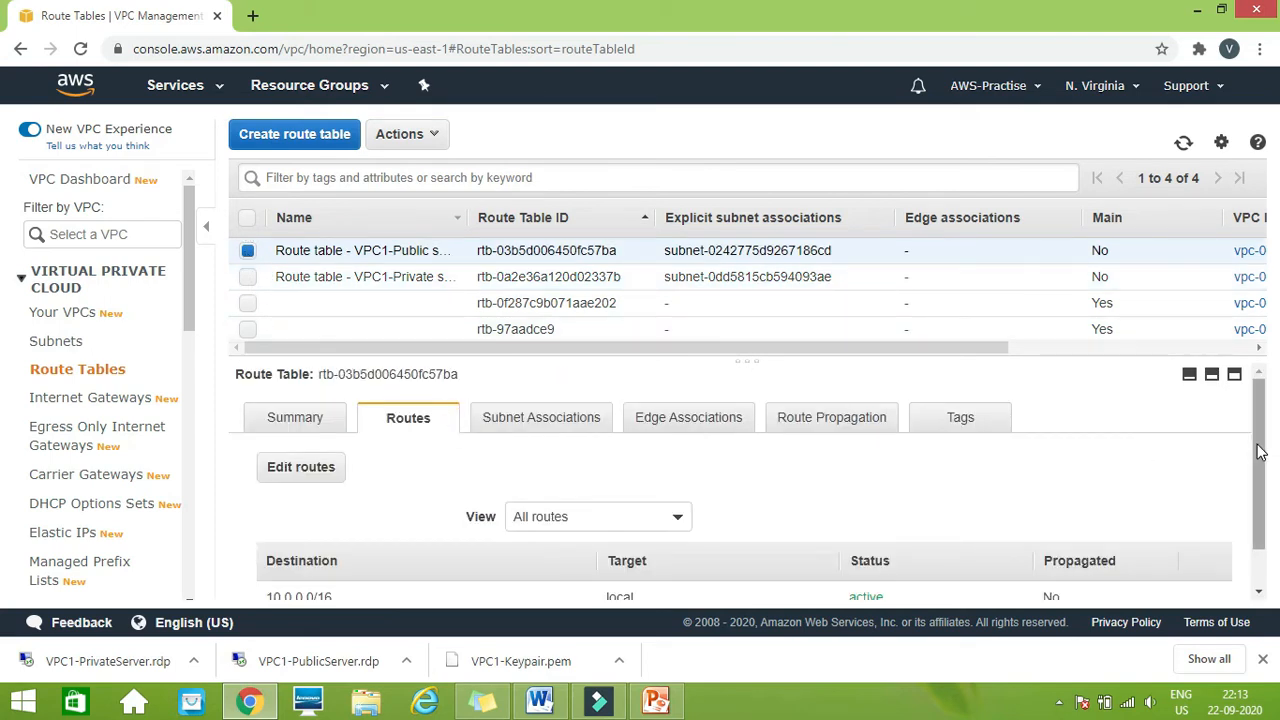
{"action": "left_click_drag", "start_coordinate": [1260, 452], "coordinate": [1260, 490]}
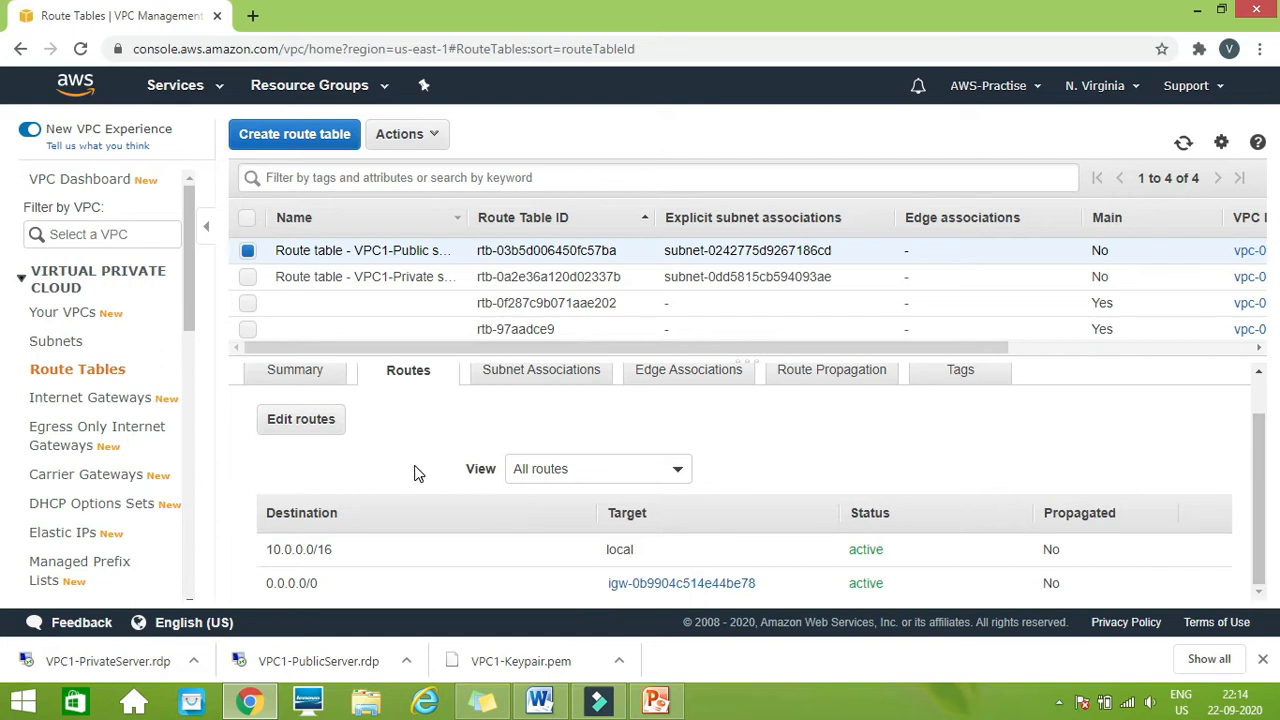
- Switch to the EC2 instances list and start the stopped VPC1-PublicServer instance
{"action": "left_click_drag", "start_coordinate": [185, 304], "coordinate": [205, 157]}
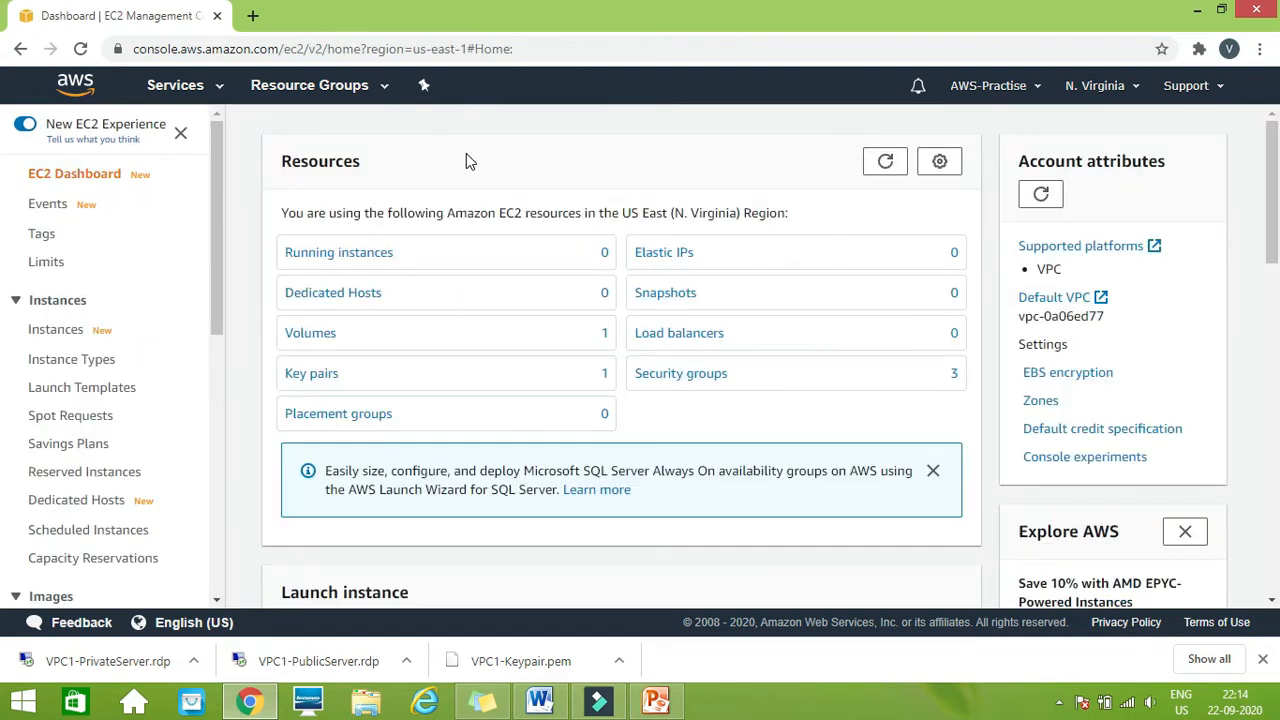
{"action": "left_click", "coordinate": [360, 253]}
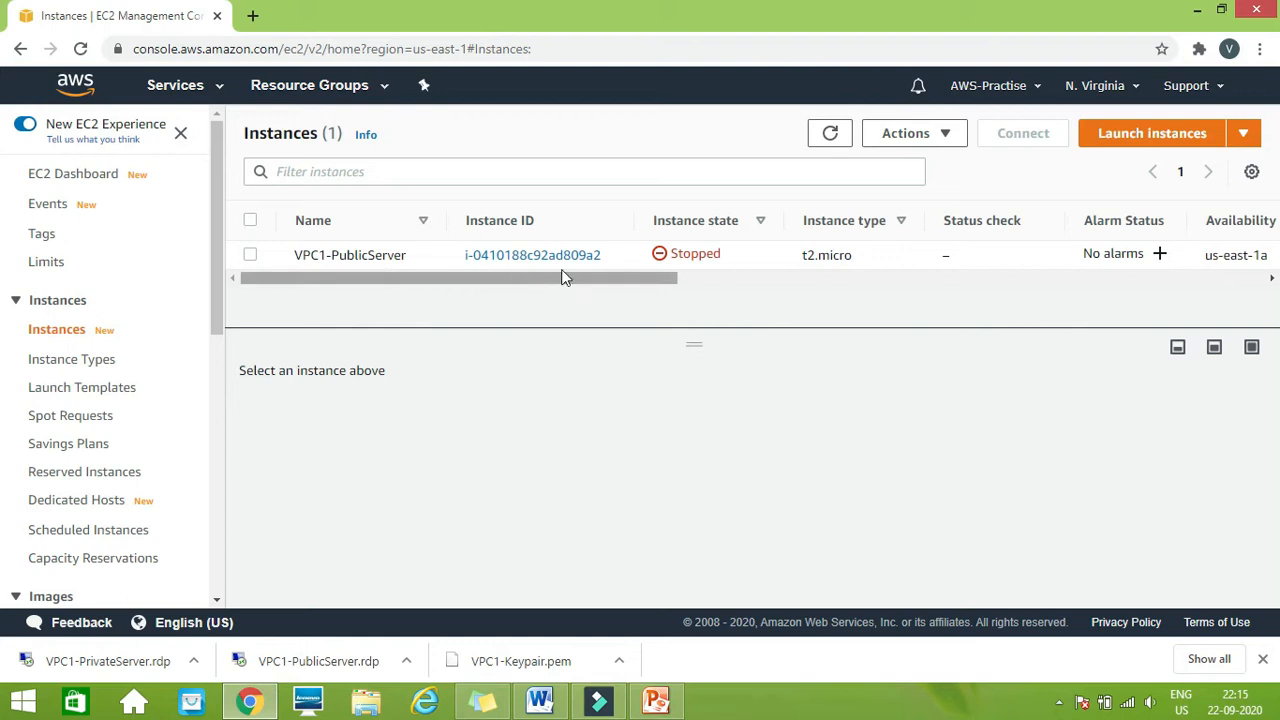
{"action": "left_click", "coordinate": [250, 255]}
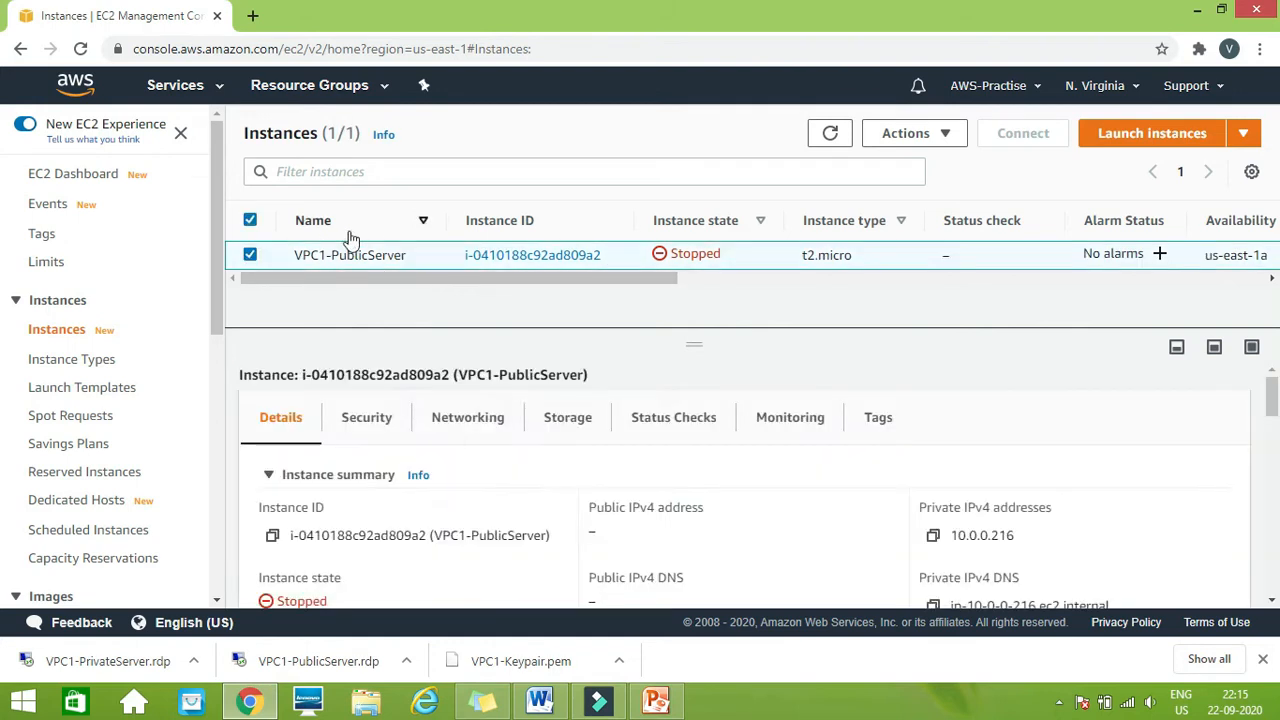
{"action": "left_click", "coordinate": [945, 134]}
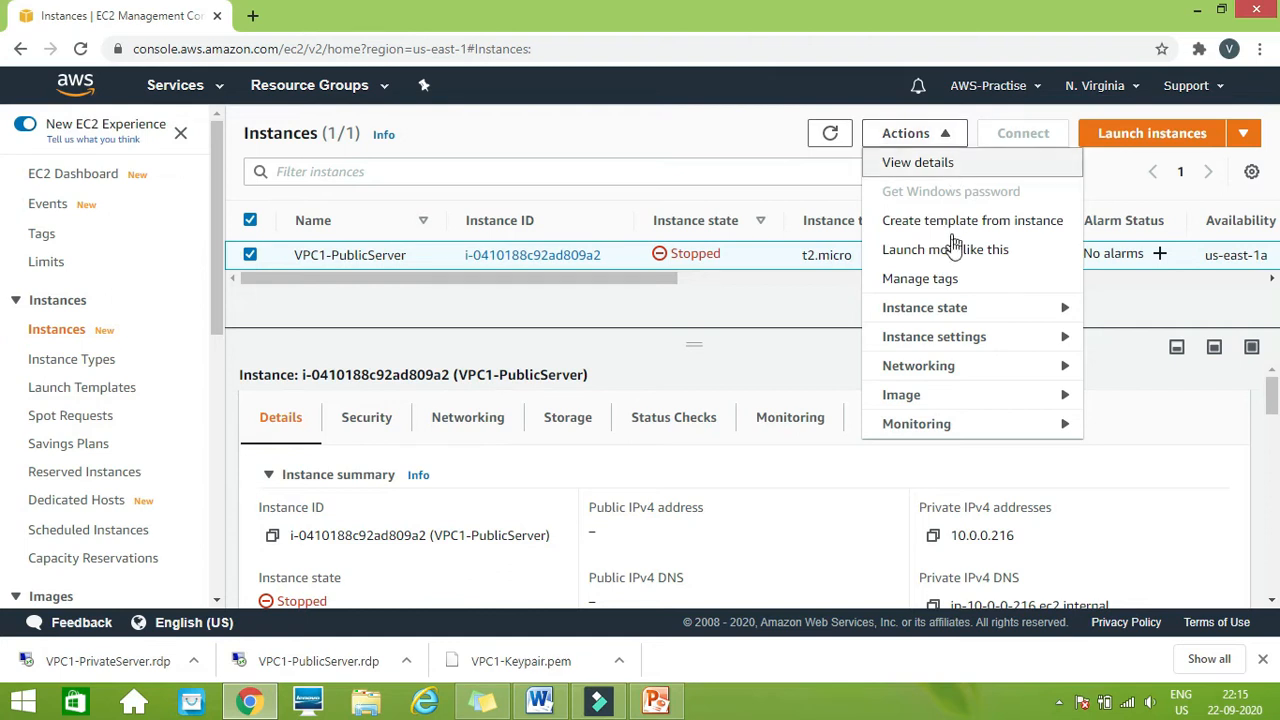
{"action": "mouse_move", "coordinate": [919, 314]}
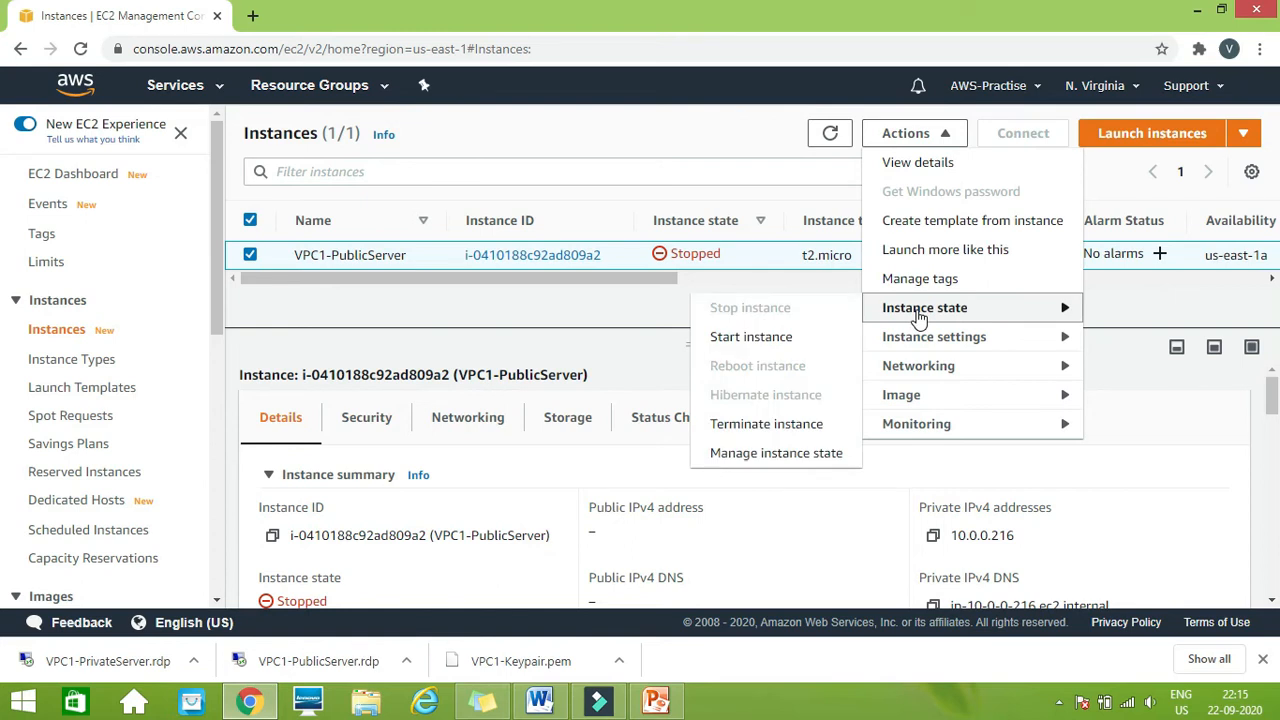
{"action": "left_click", "coordinate": [757, 338]}
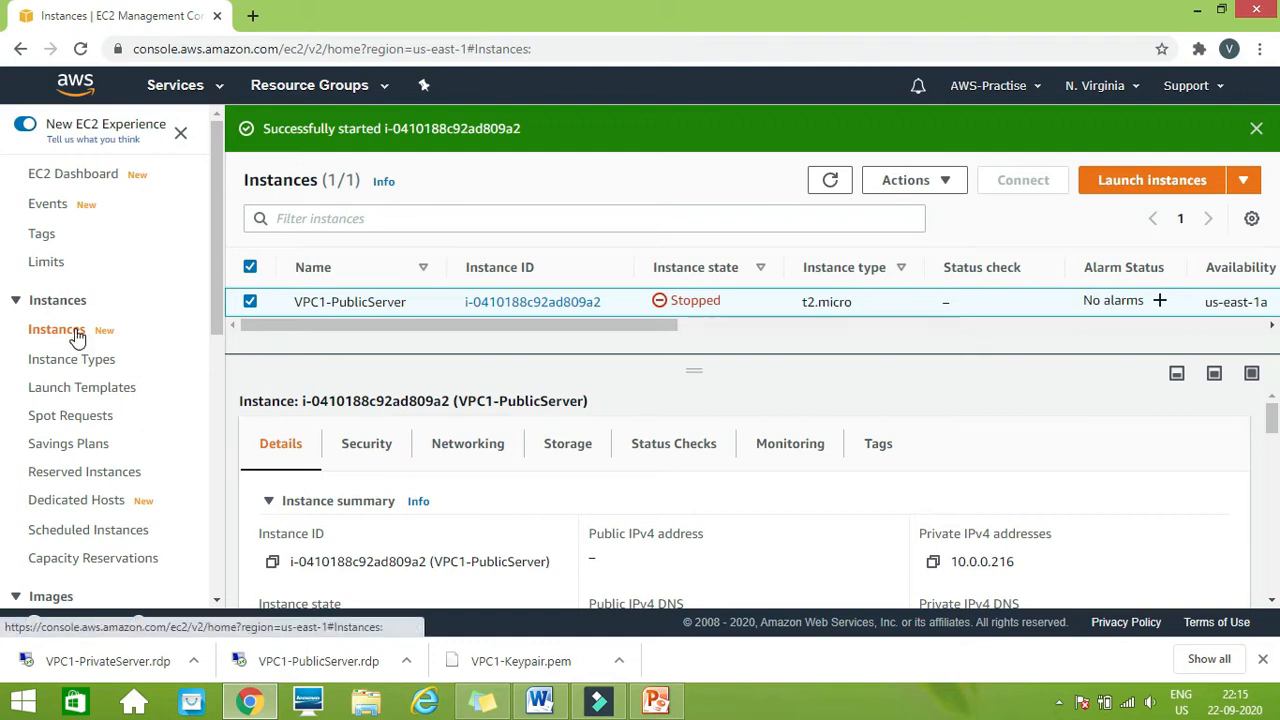
{"action": "left_click", "coordinate": [1255, 128]}
- Begin launching a new instance, limiting the images to free tier and choosing Microsoft Windows Server 2019 Base
{"action": "left_click", "coordinate": [1145, 138]}
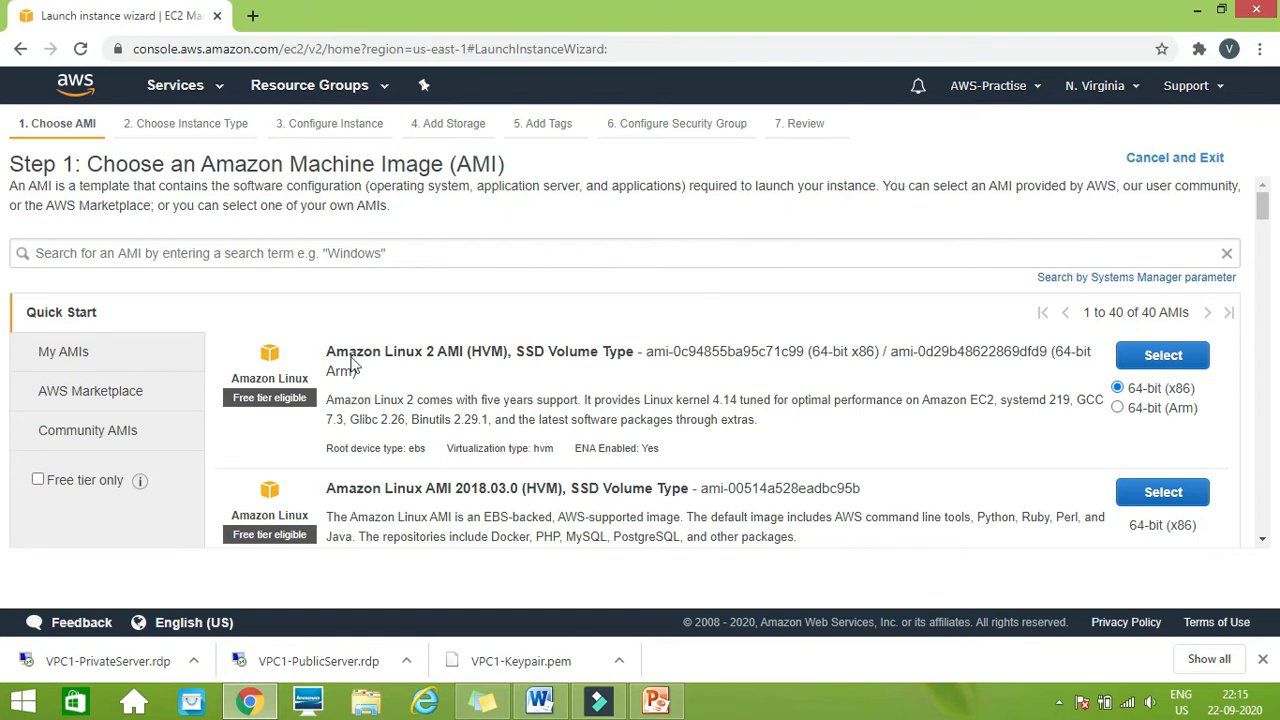
{"action": "left_click", "coordinate": [38, 481]}
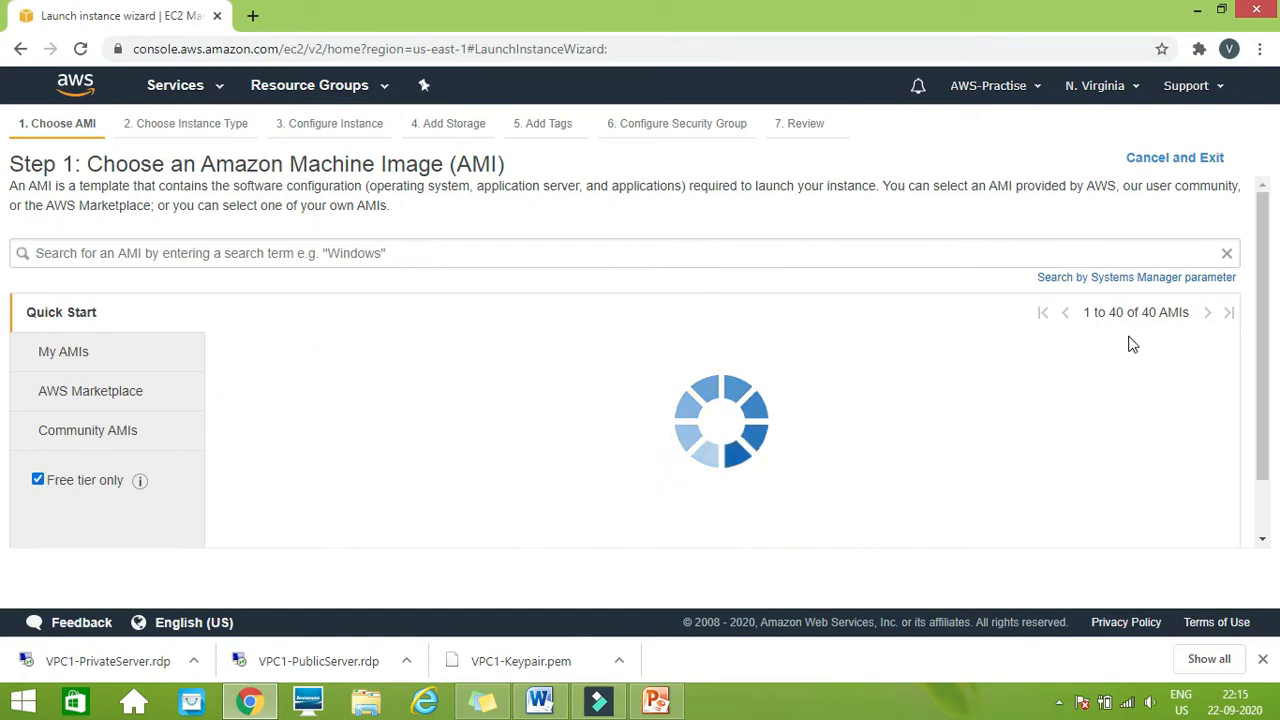
{"action": "left_click_drag", "start_coordinate": [1262, 238], "coordinate": [1270, 365]}
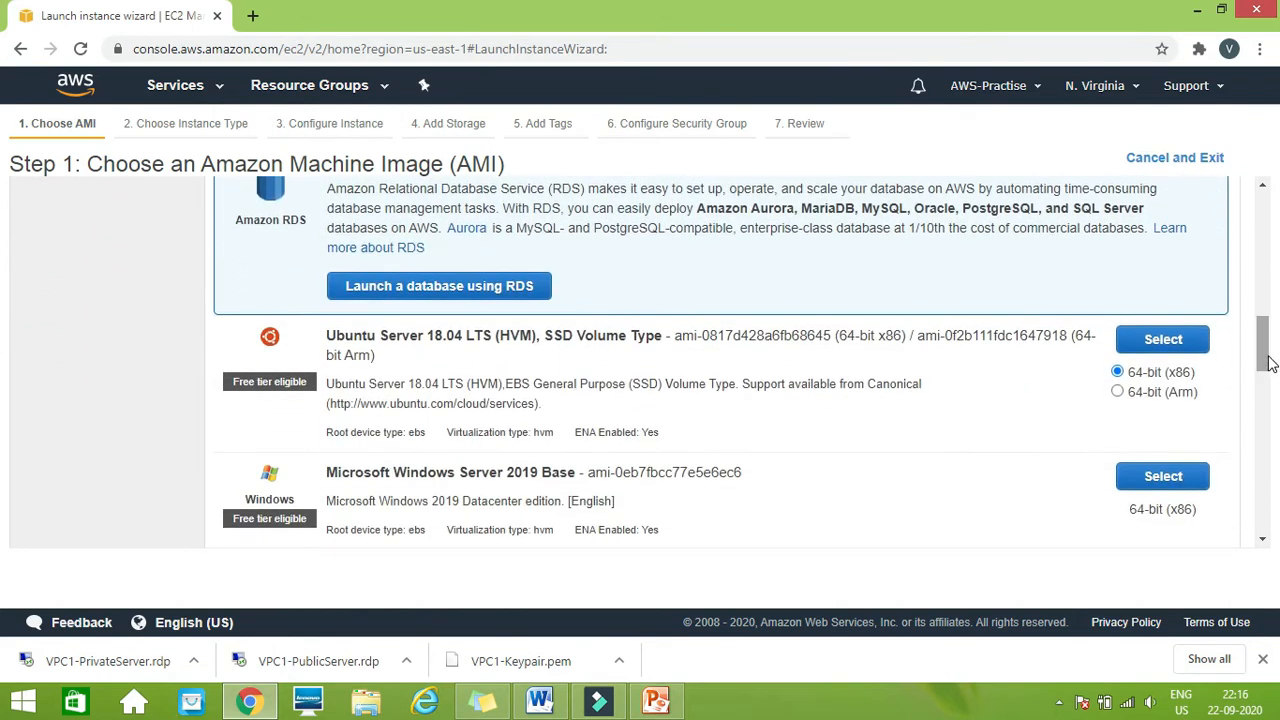
{"action": "scroll", "coordinate": [1266, 360], "scroll_direction": "down", "scroll_amount": 2}
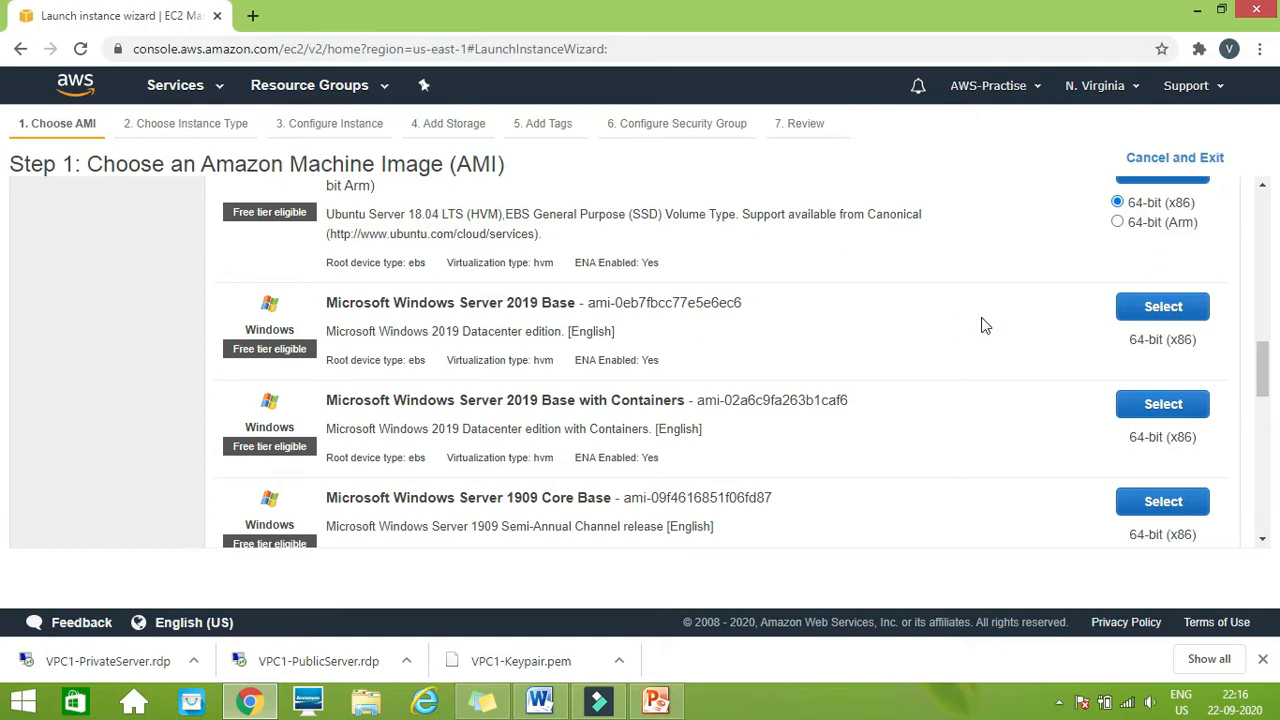
{"action": "left_click", "coordinate": [1166, 308]}
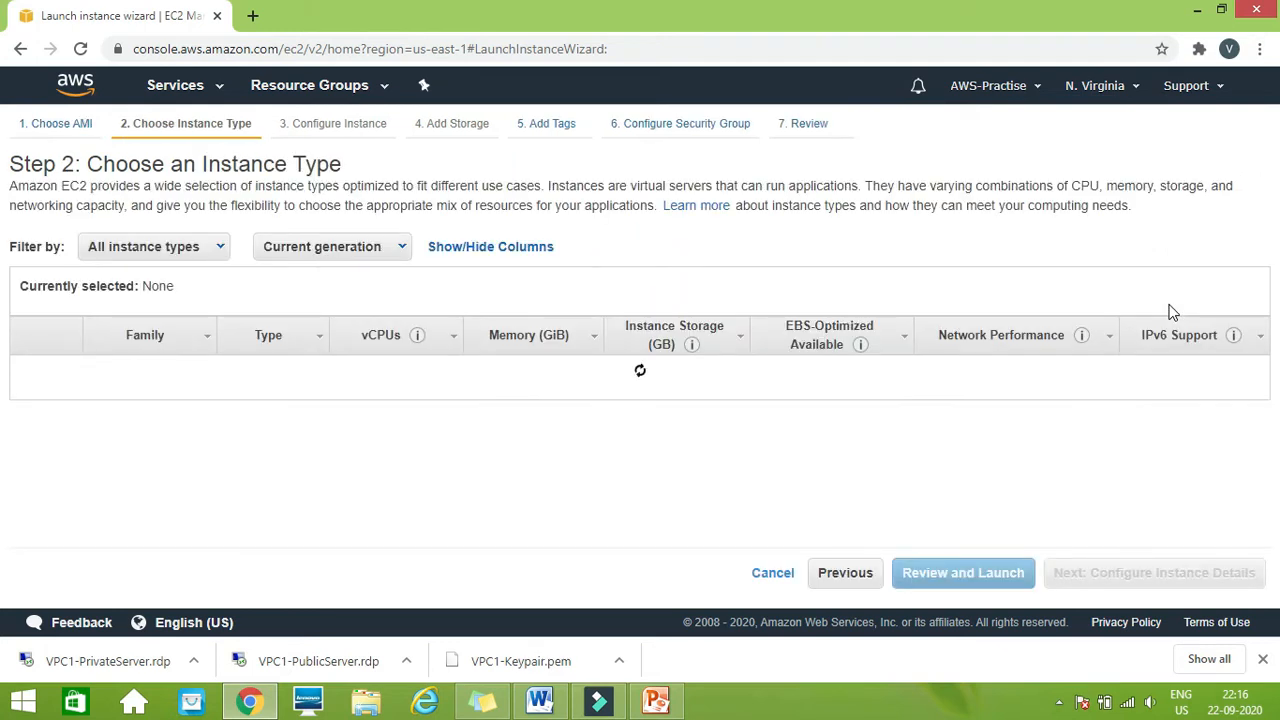
- Keep the default instance type and place the instance in network VPC-1 and subnet VPC1-PrivateSubnet
{"action": "left_click", "coordinate": [1150, 578]}
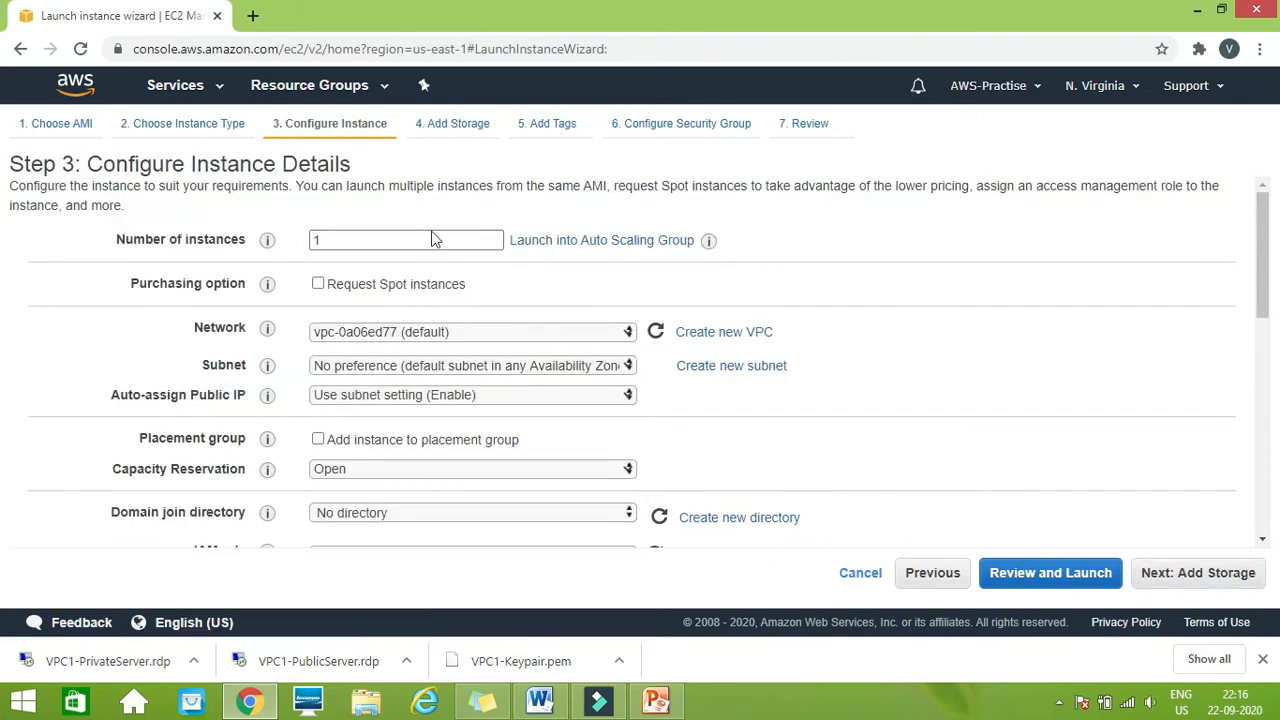
{"action": "left_click", "coordinate": [499, 337]}
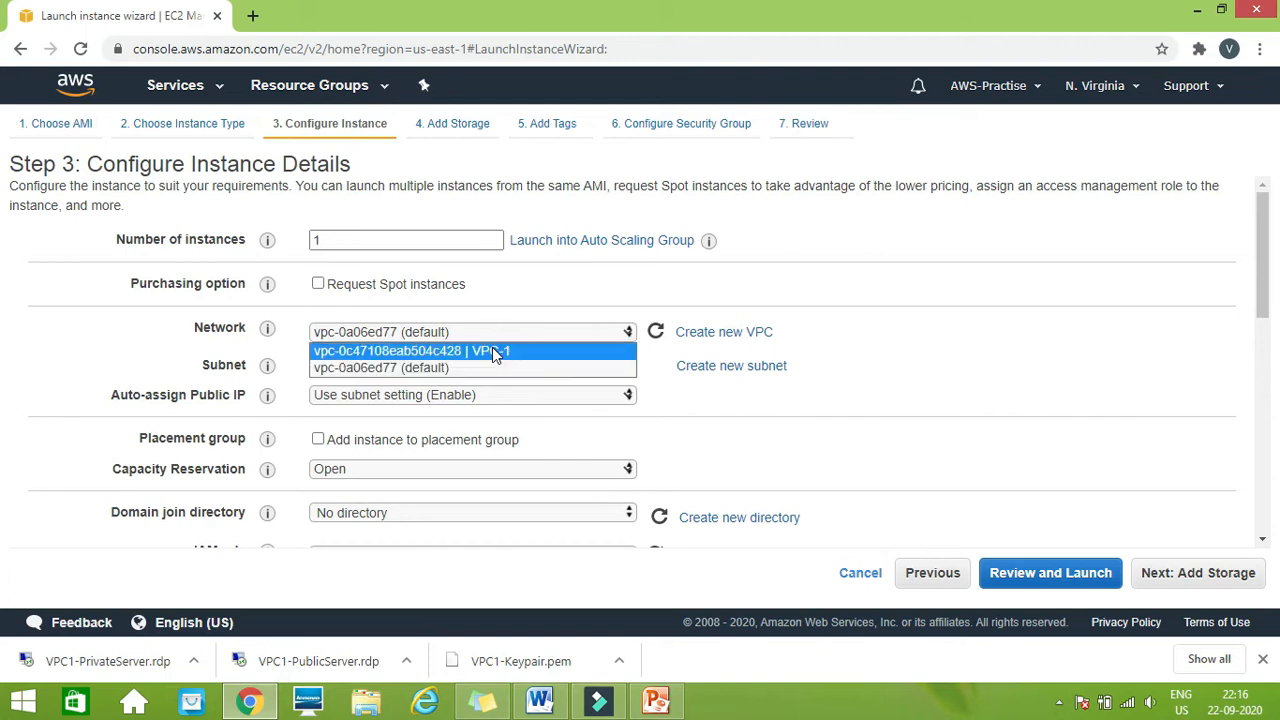
{"action": "left_click", "coordinate": [492, 347]}
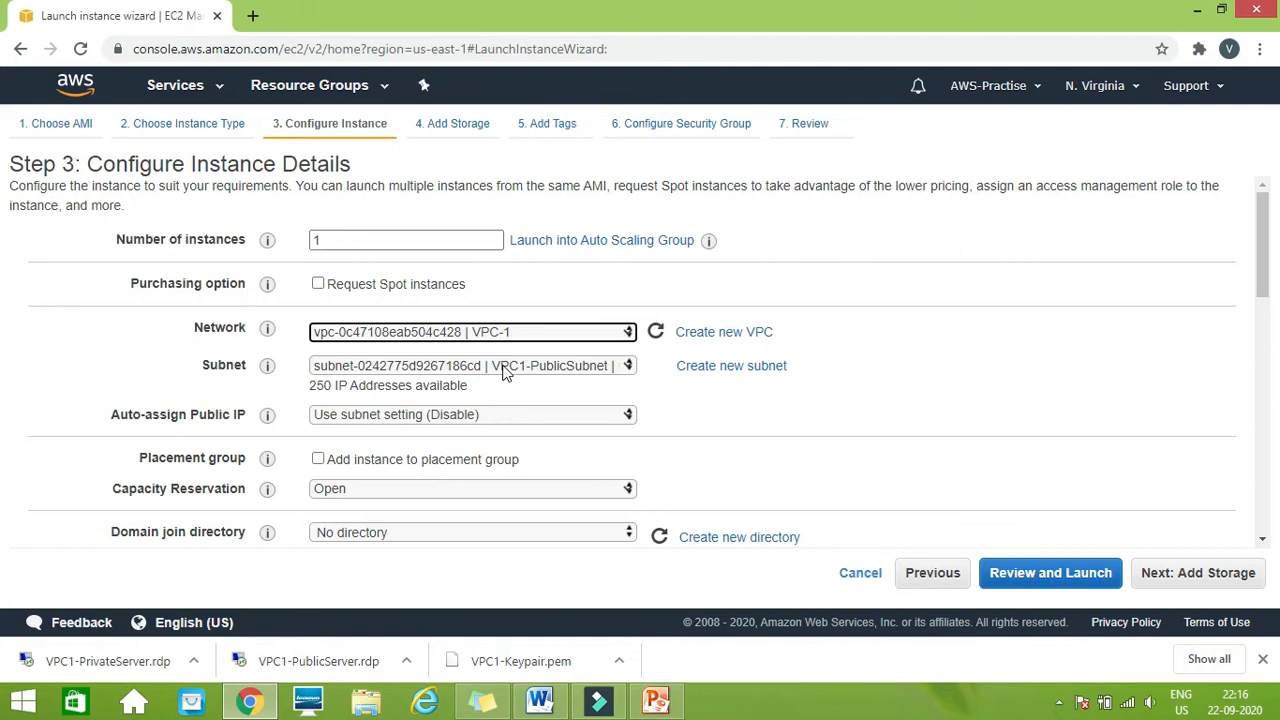
{"action": "left_click", "coordinate": [504, 367]}
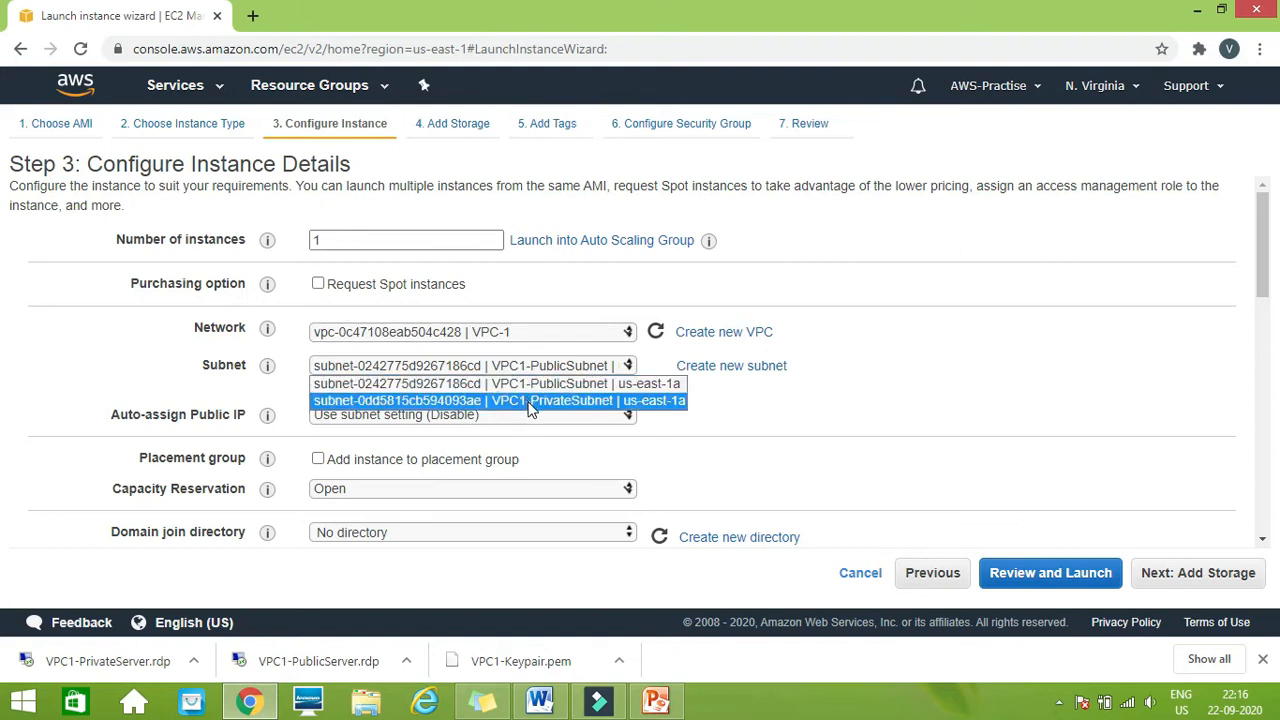
{"action": "left_click", "coordinate": [532, 401]}
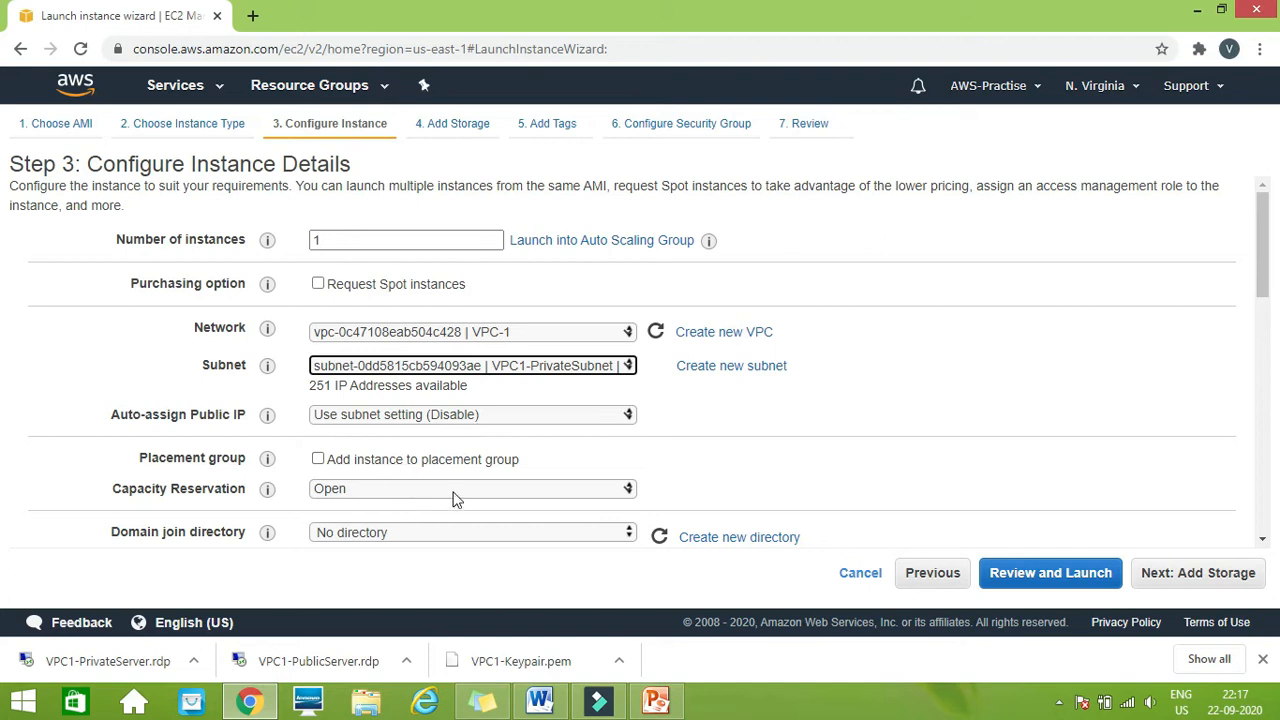
- Accept the default storage without adding tags, and assign the existing security group VPC1-SG to the instance
{"action": "left_click", "coordinate": [1182, 585]}
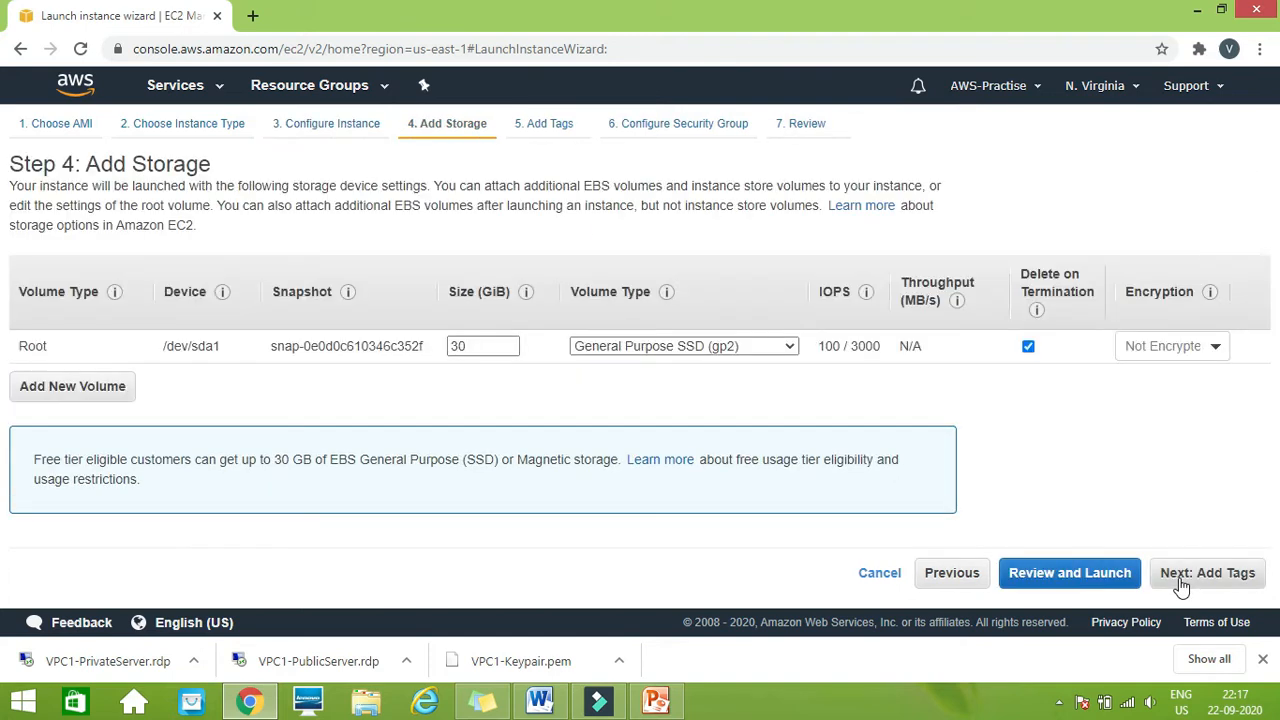
{"action": "left_click", "coordinate": [1200, 586]}
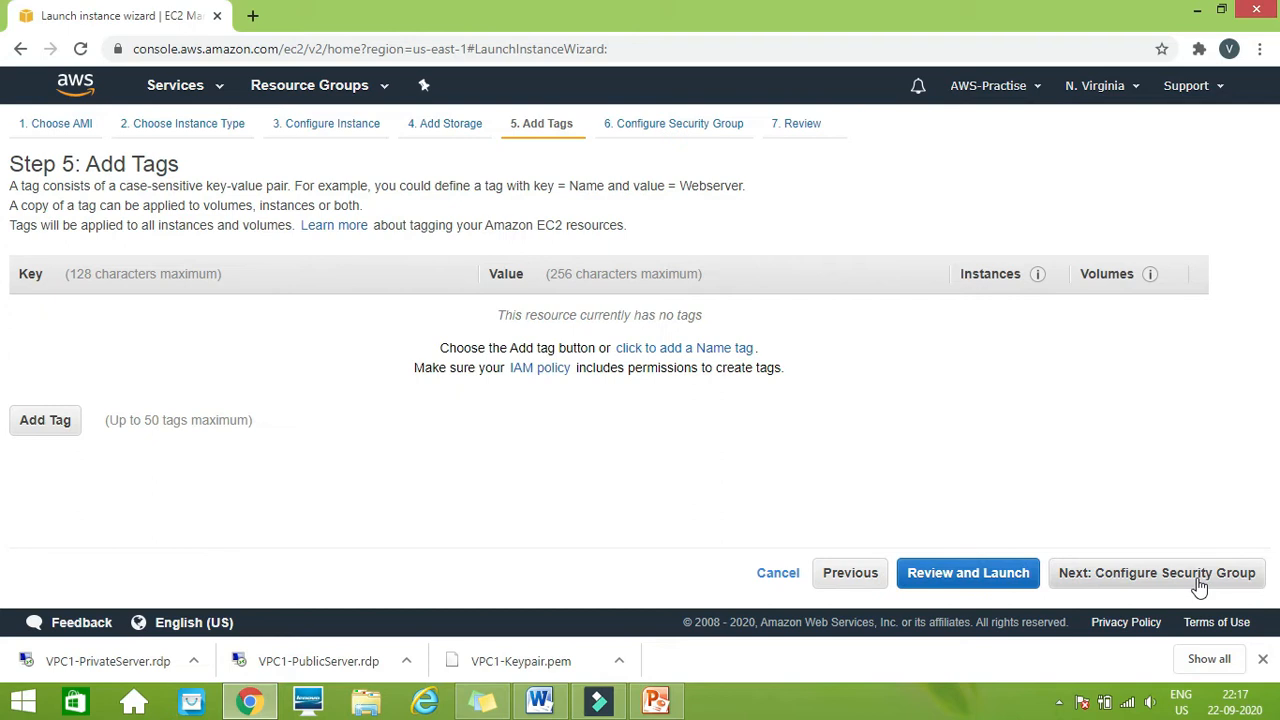
{"action": "left_click", "coordinate": [1155, 582]}
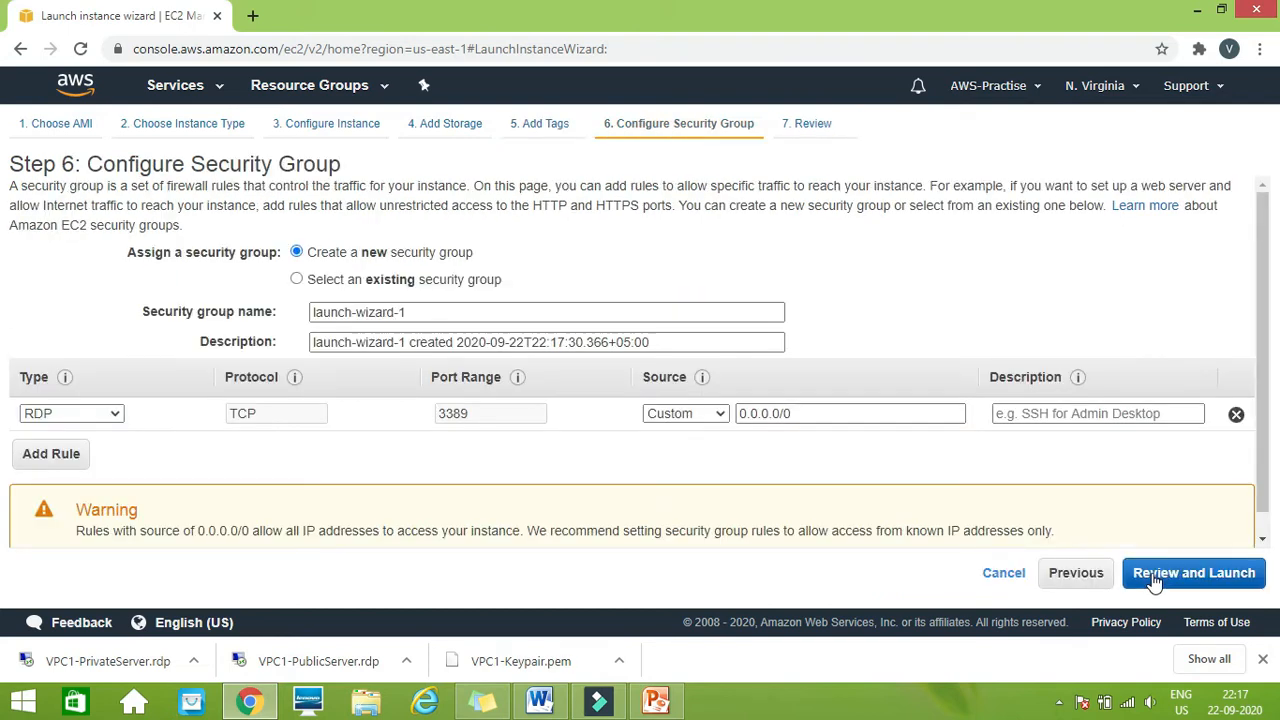
{"action": "left_click_drag", "start_coordinate": [1262, 348], "coordinate": [1266, 371]}
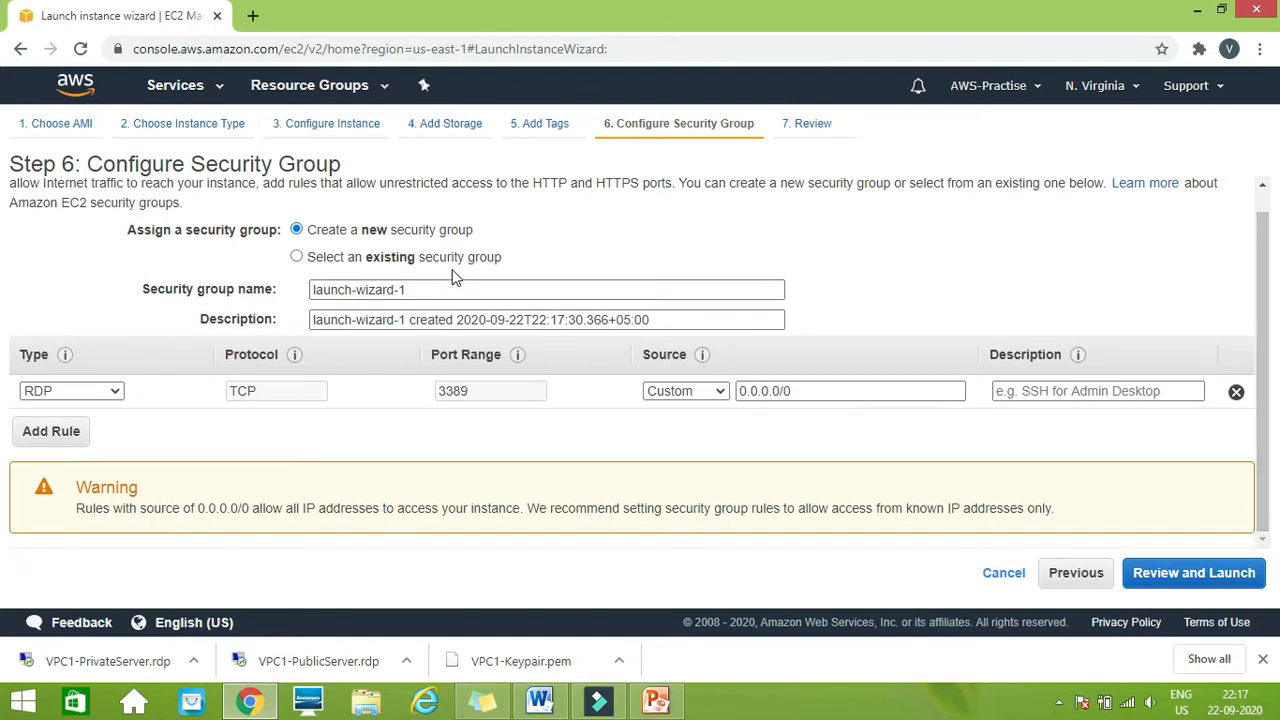
{"action": "left_click", "coordinate": [297, 257]}
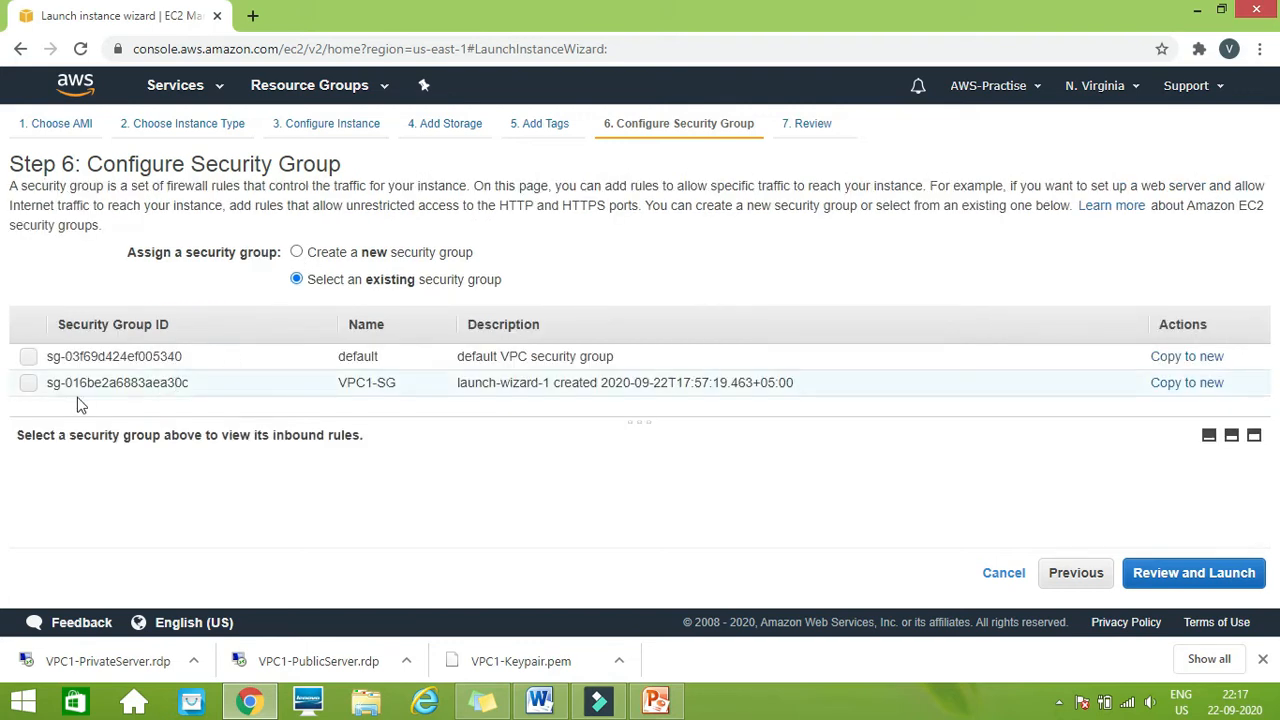
{"action": "left_click", "coordinate": [28, 385]}
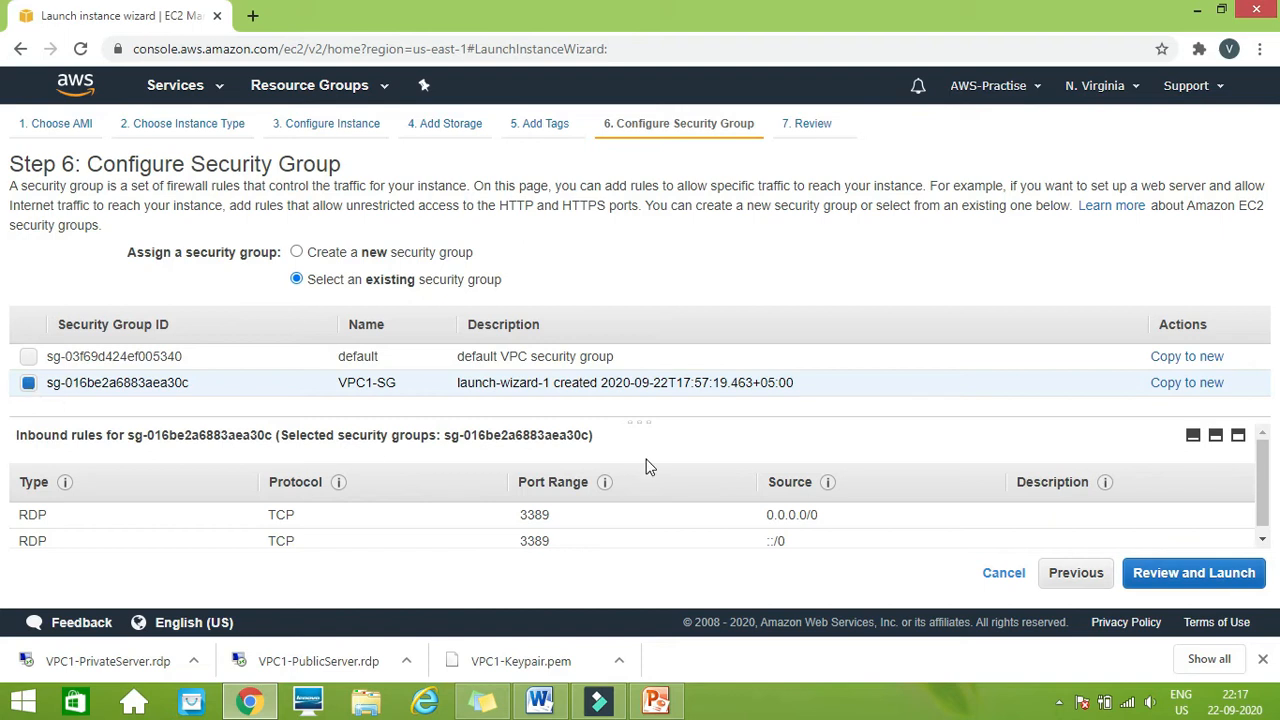
- Review the configuration and launch the instance with the existing key pair VPC1-Keypair, acknowledging access to its private key file
{"action": "left_click", "coordinate": [1172, 578]}
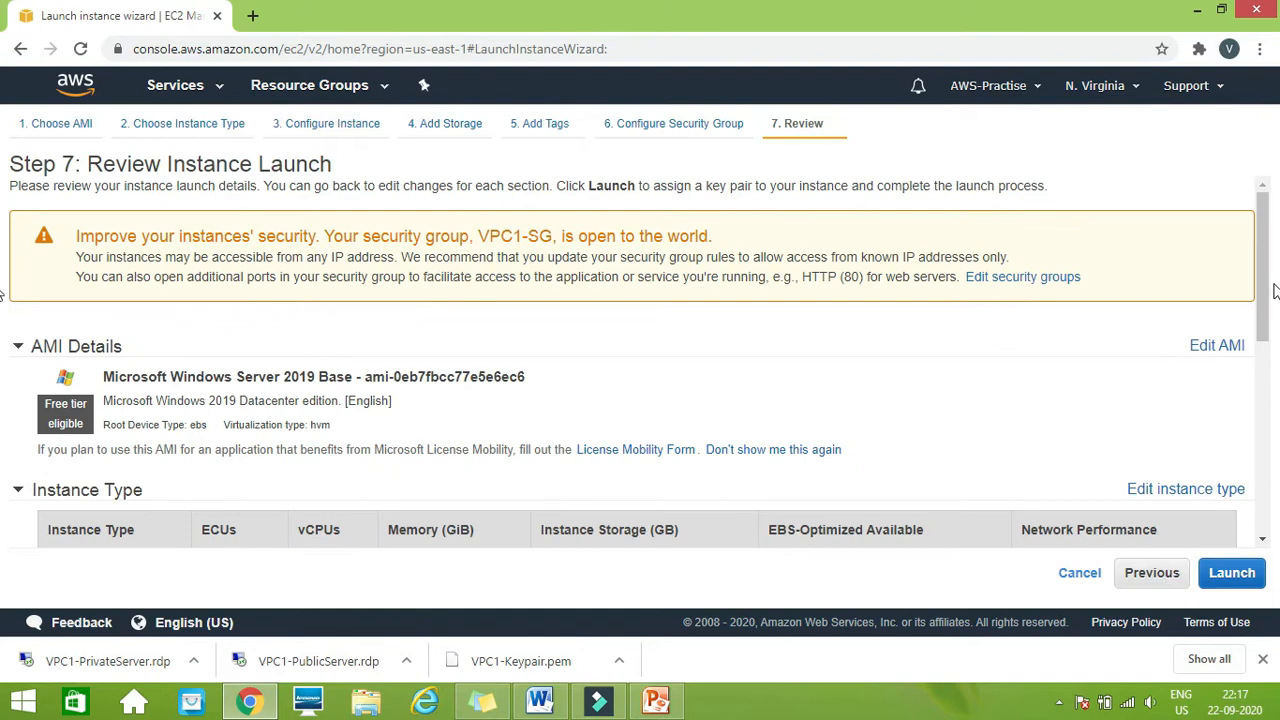
{"action": "left_click_drag", "start_coordinate": [1266, 290], "coordinate": [1268, 348]}
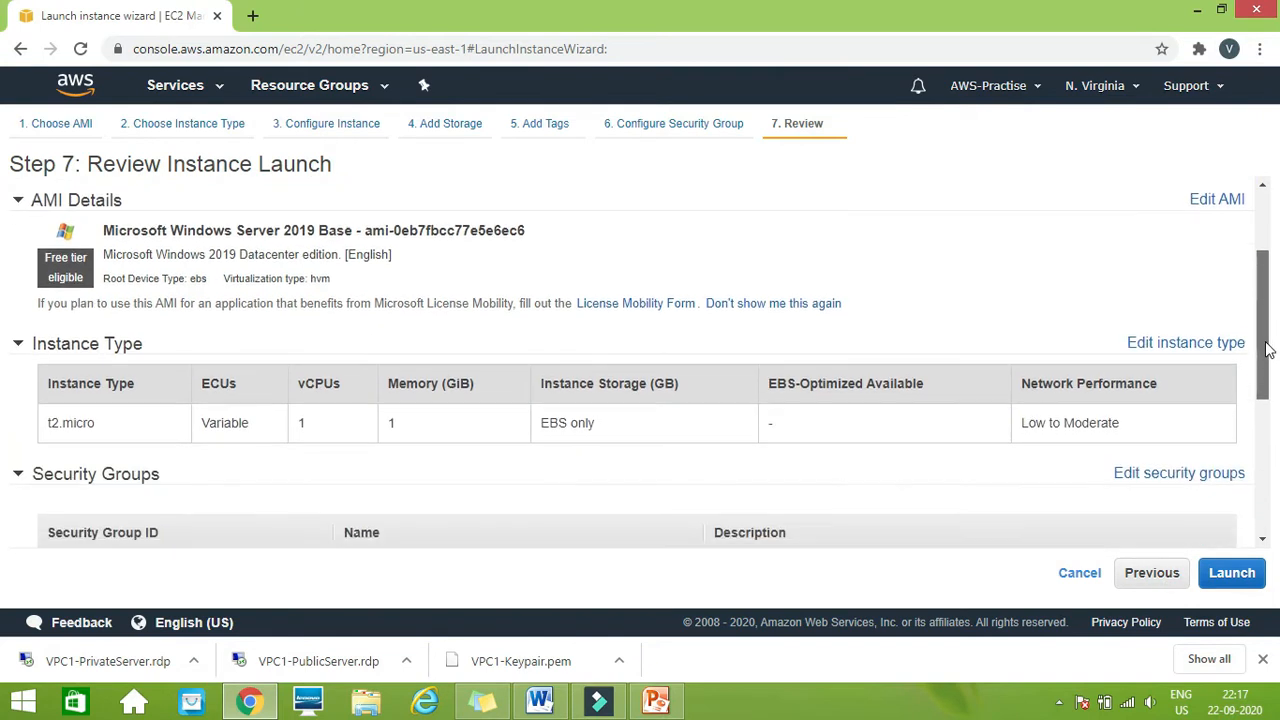
{"action": "left_click", "coordinate": [1222, 580]}
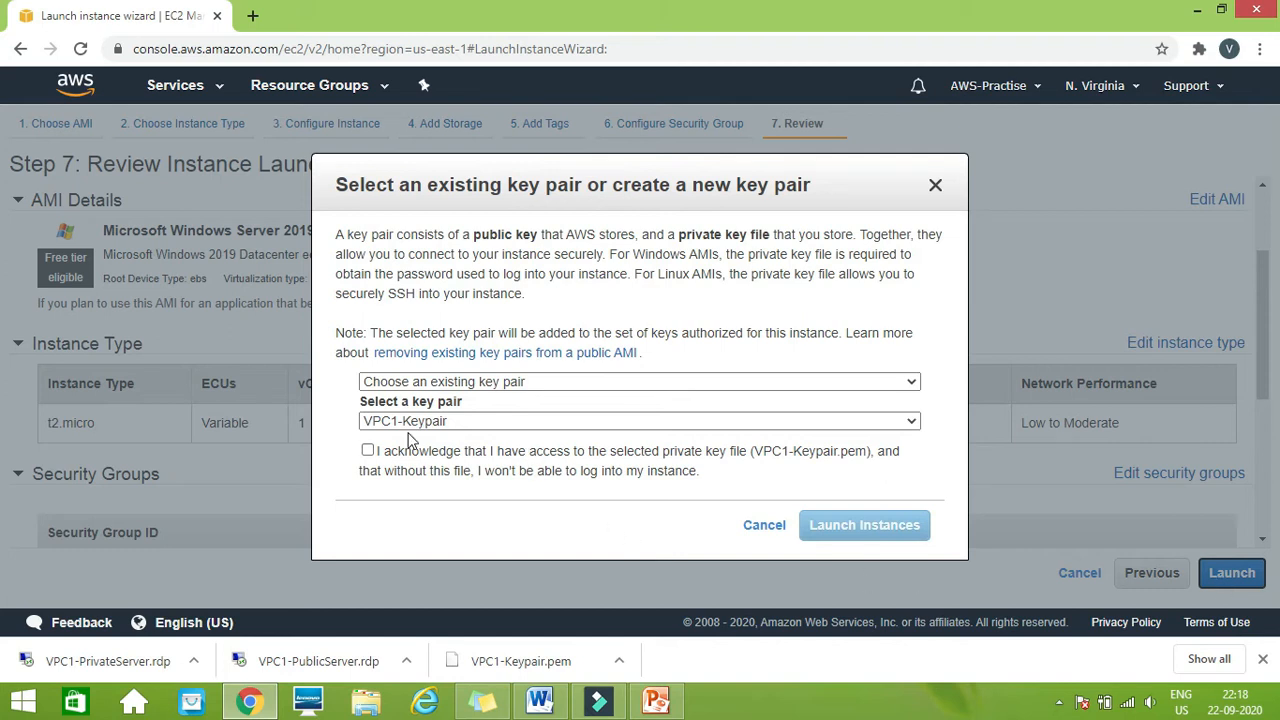
{"action": "left_click", "coordinate": [368, 451]}
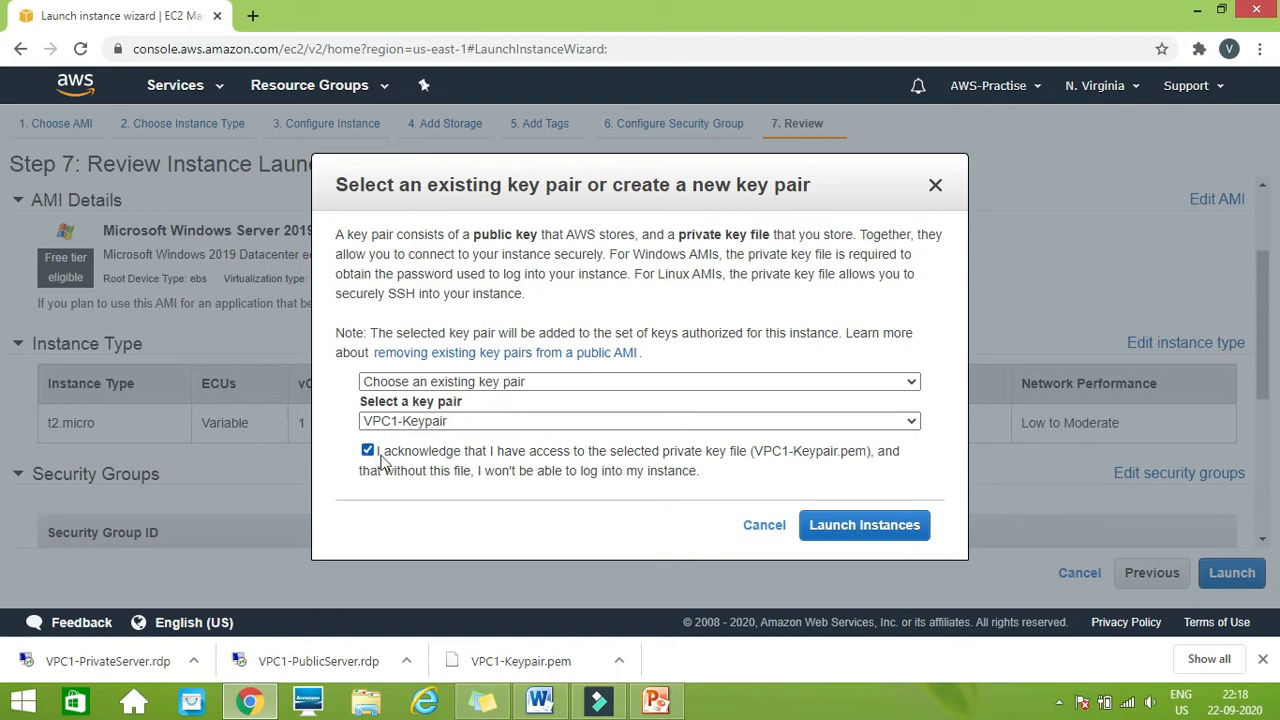
{"action": "left_click", "coordinate": [851, 536]}
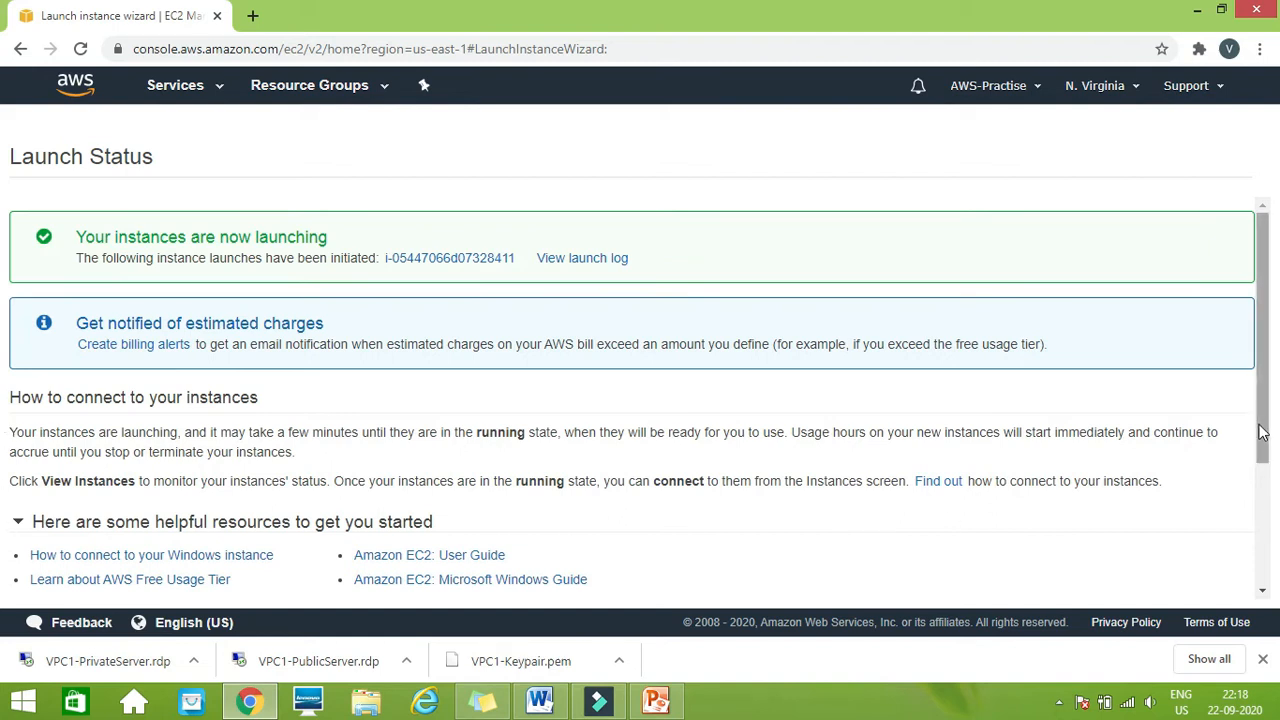
- Open the instances list, refresh it and show the details of the newly launched unnamed instance
{"action": "left_click_drag", "start_coordinate": [1265, 430], "coordinate": [1266, 556]}
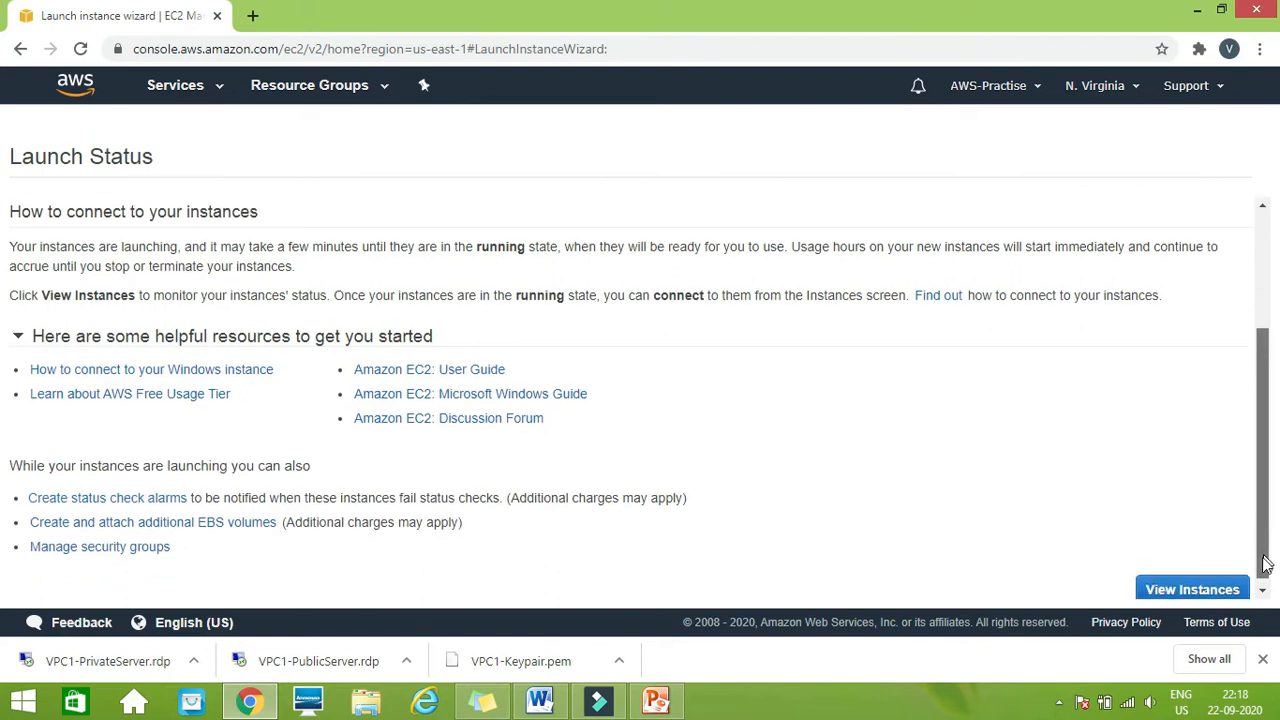
{"action": "left_click", "coordinate": [1205, 584]}
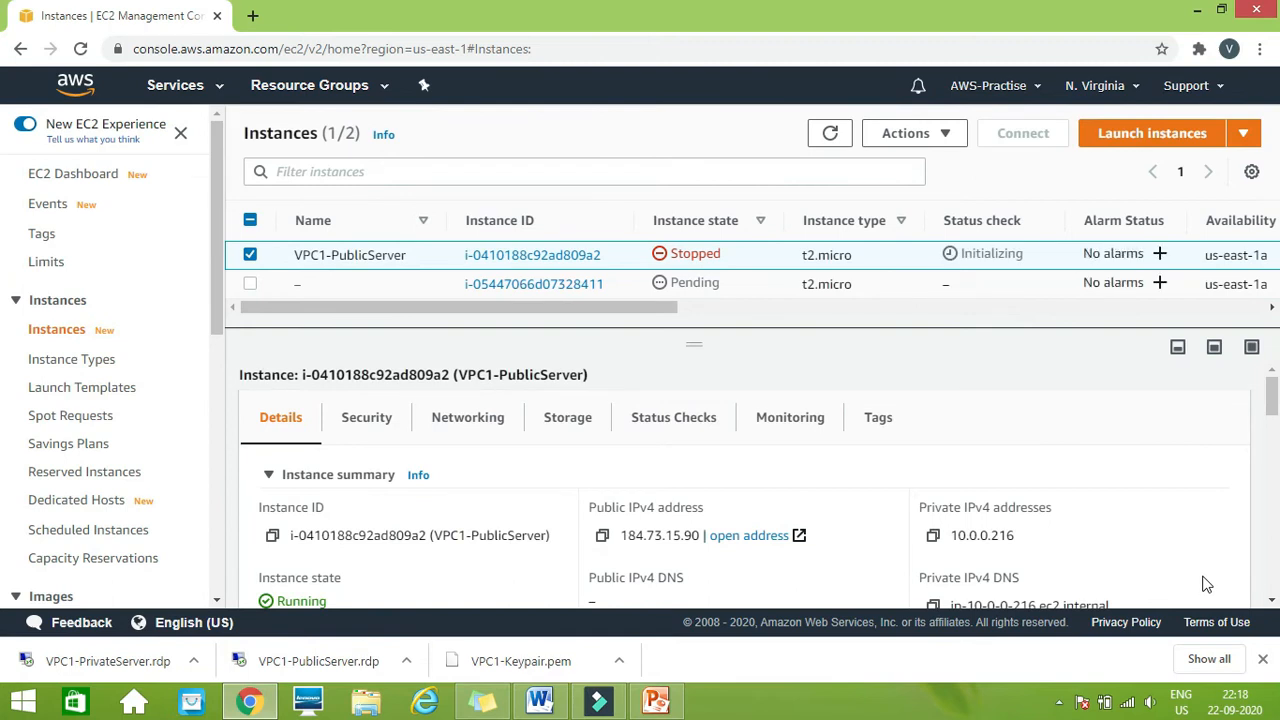
{"action": "left_click", "coordinate": [830, 138]}
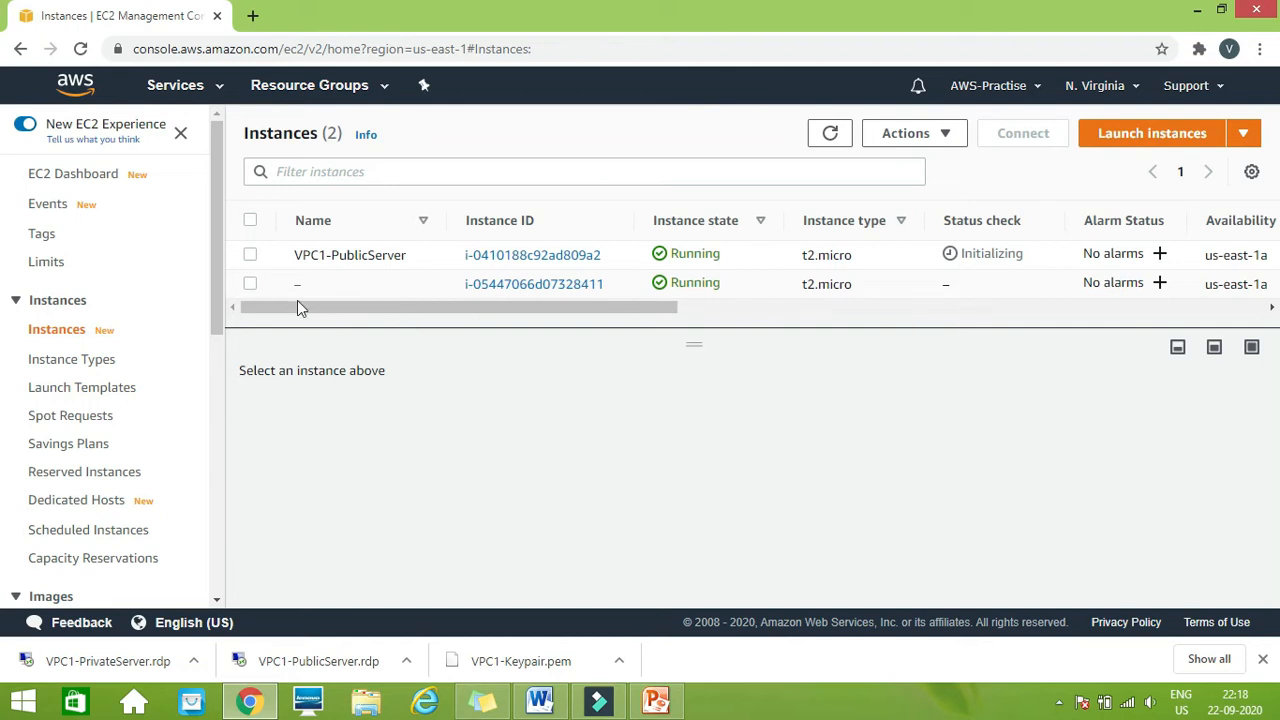
{"action": "left_click", "coordinate": [250, 285]}
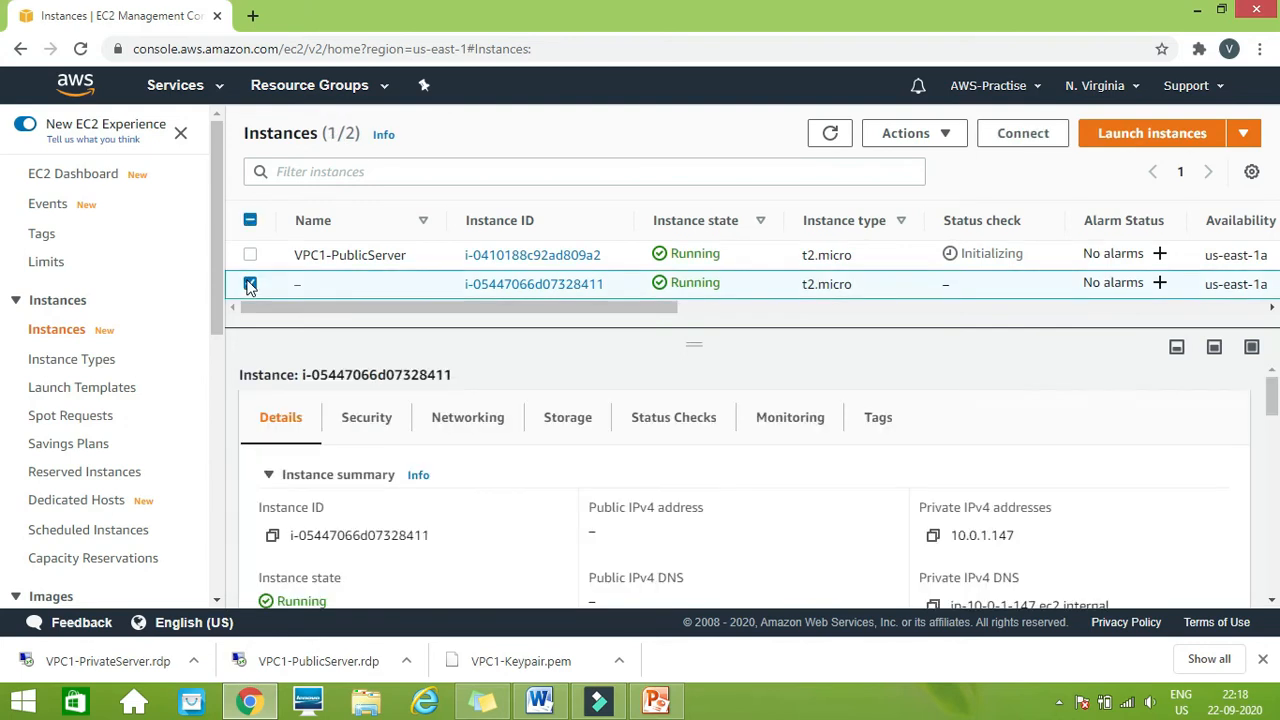
- Examine the unnamed instance's status checks and name the instance VPC1-PrivateServer
{"action": "left_click", "coordinate": [672, 430]}
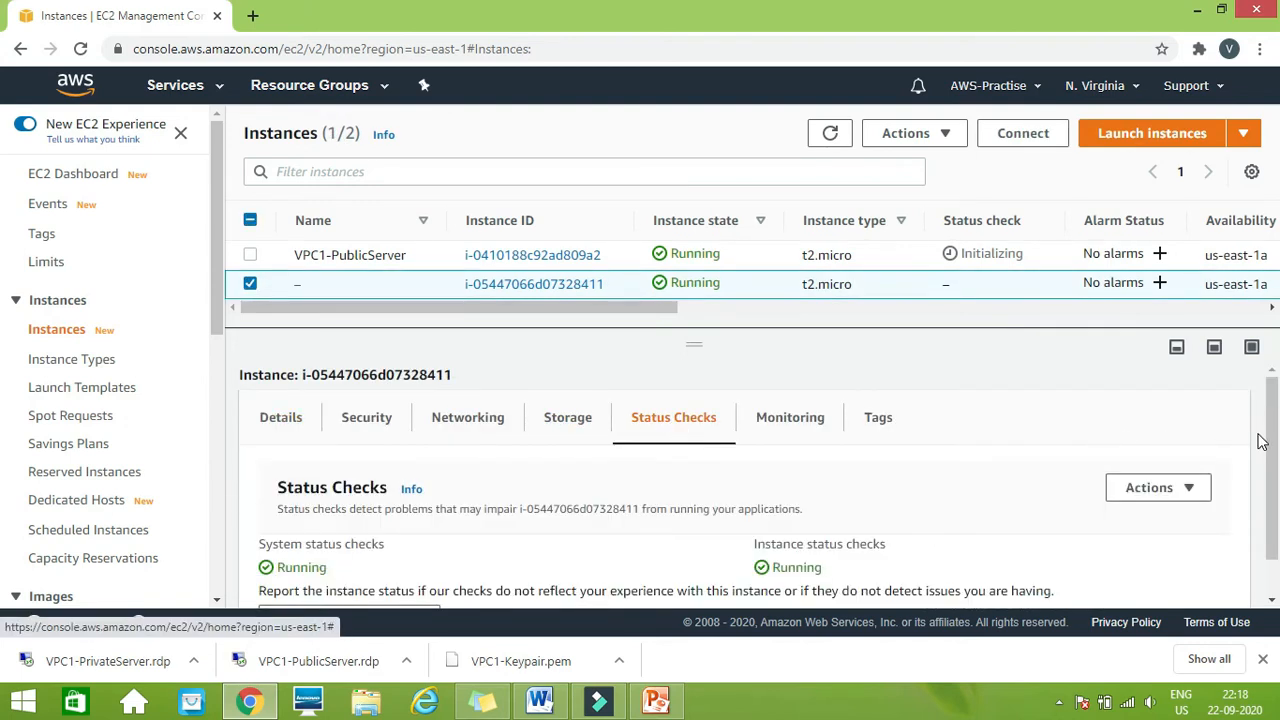
{"action": "scroll", "coordinate": [1262, 440], "scroll_direction": "down", "scroll_amount": 1}
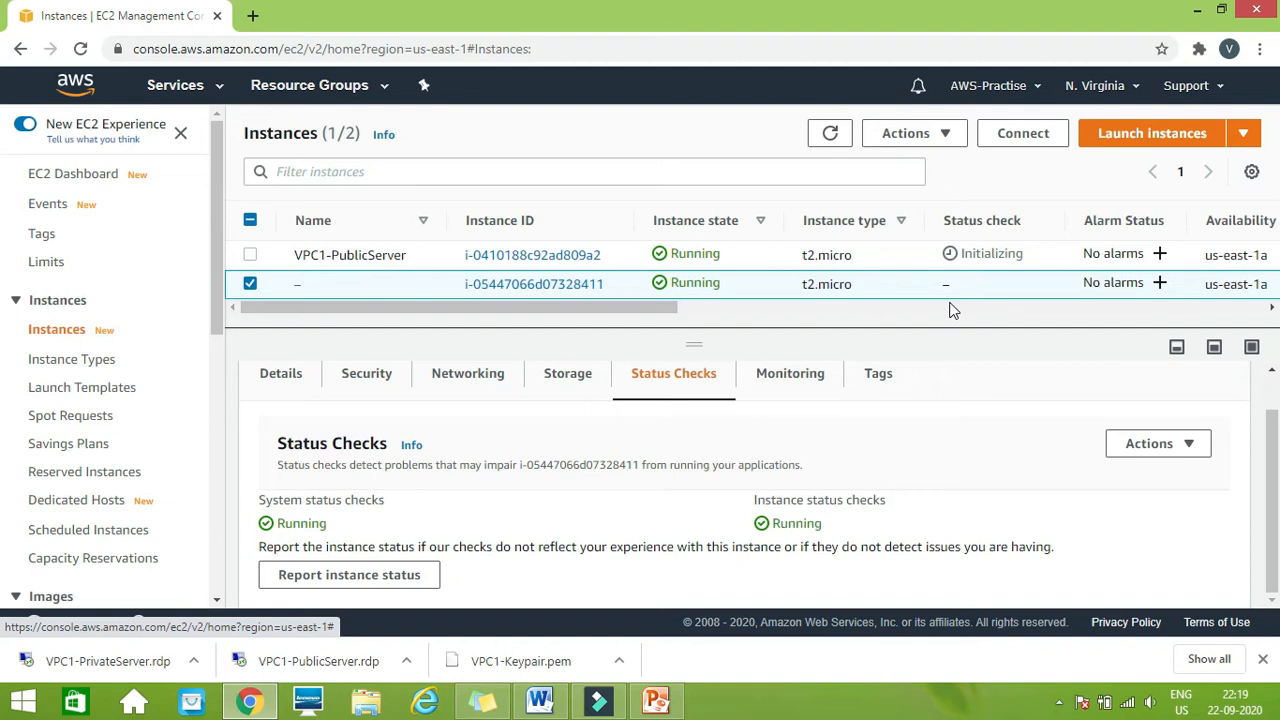
{"action": "left_click", "coordinate": [312, 286]}
{"action": "type", "text": "VPC1"}
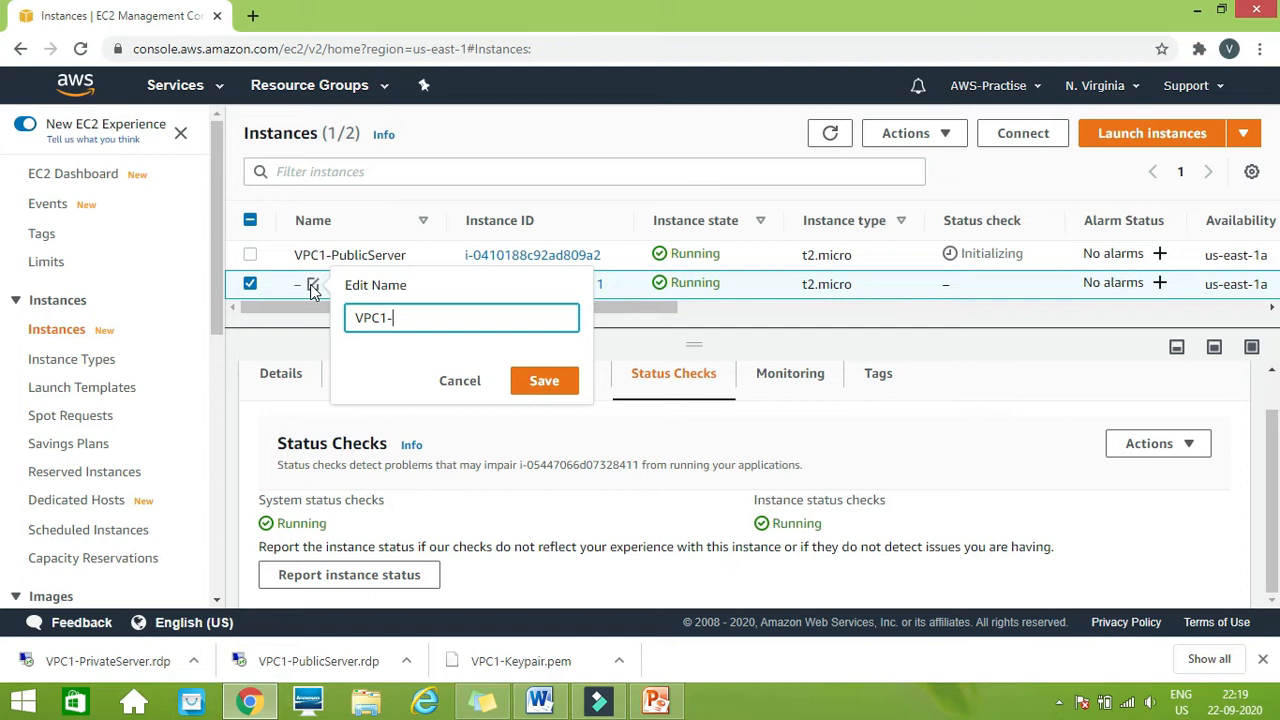
{"action": "type", "text": "-Prive"}
{"action": "key", "text": "BackSpace"}
{"action": "type", "text": "ateServer"}
{"action": "left_click", "coordinate": [529, 380]}
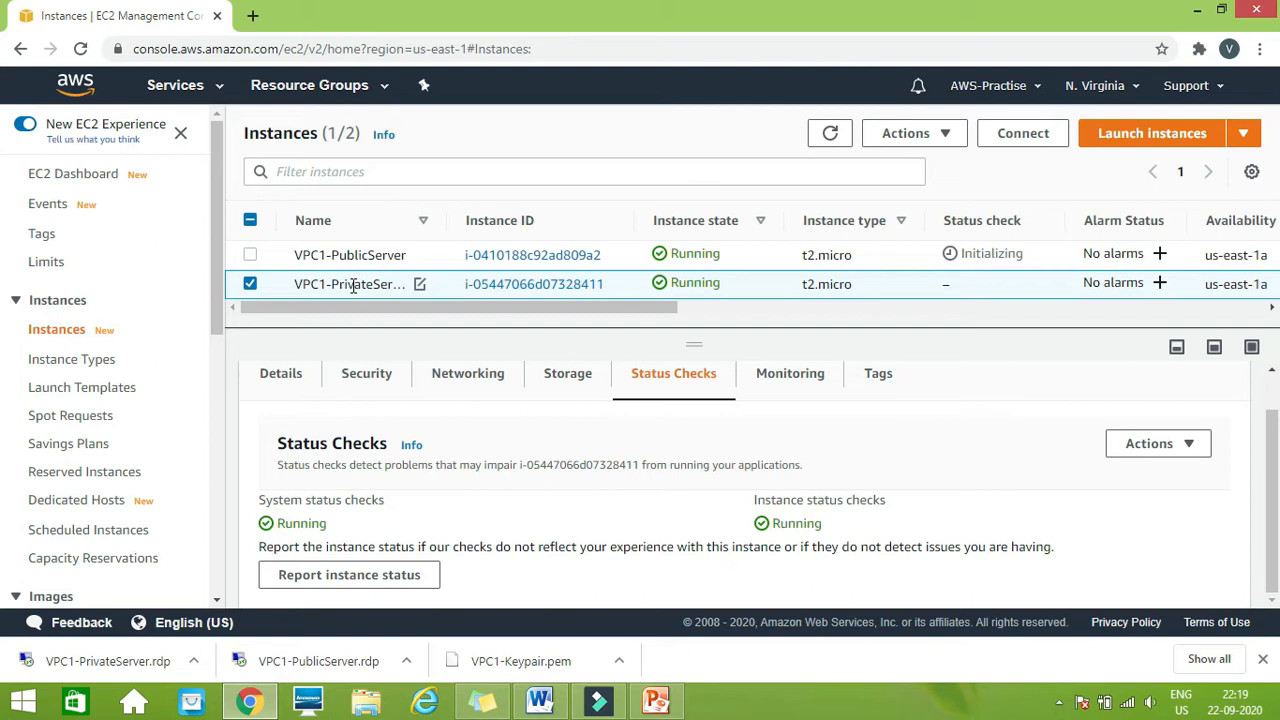
- Refresh the instances list and show the details of VPC1-PrivateServer
{"action": "left_click", "coordinate": [828, 136]}
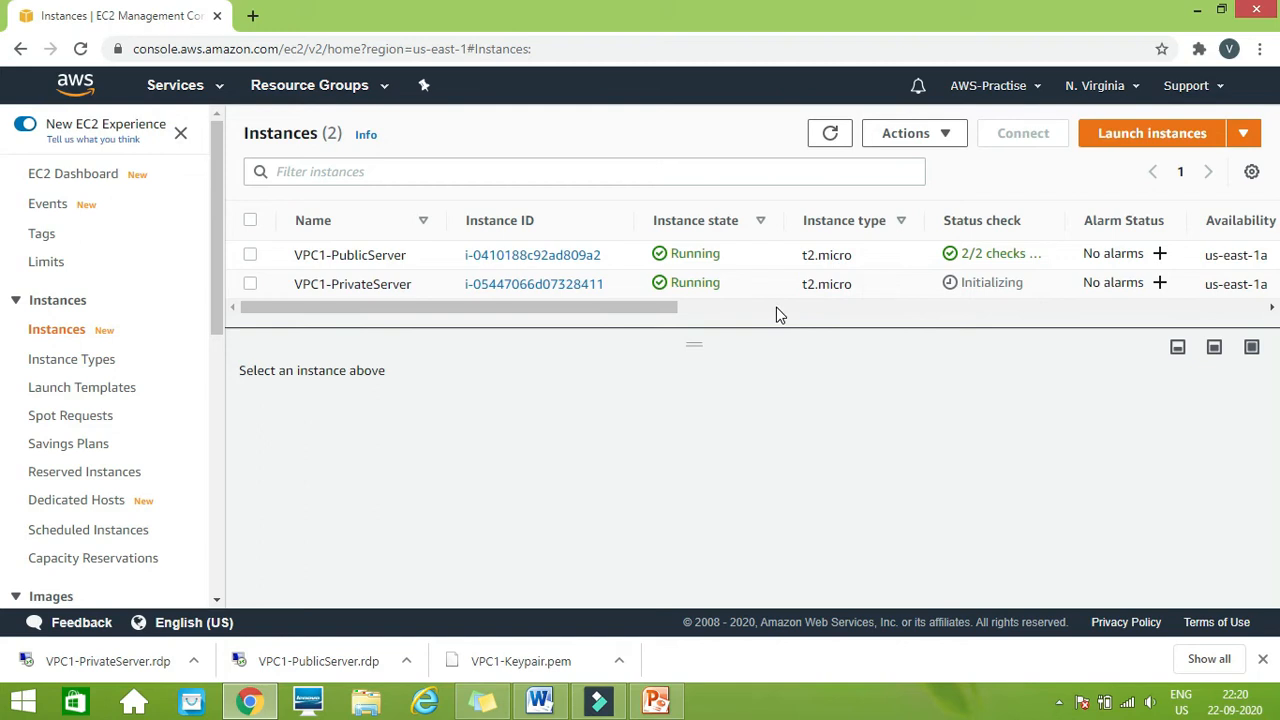
{"action": "left_click", "coordinate": [254, 282]}
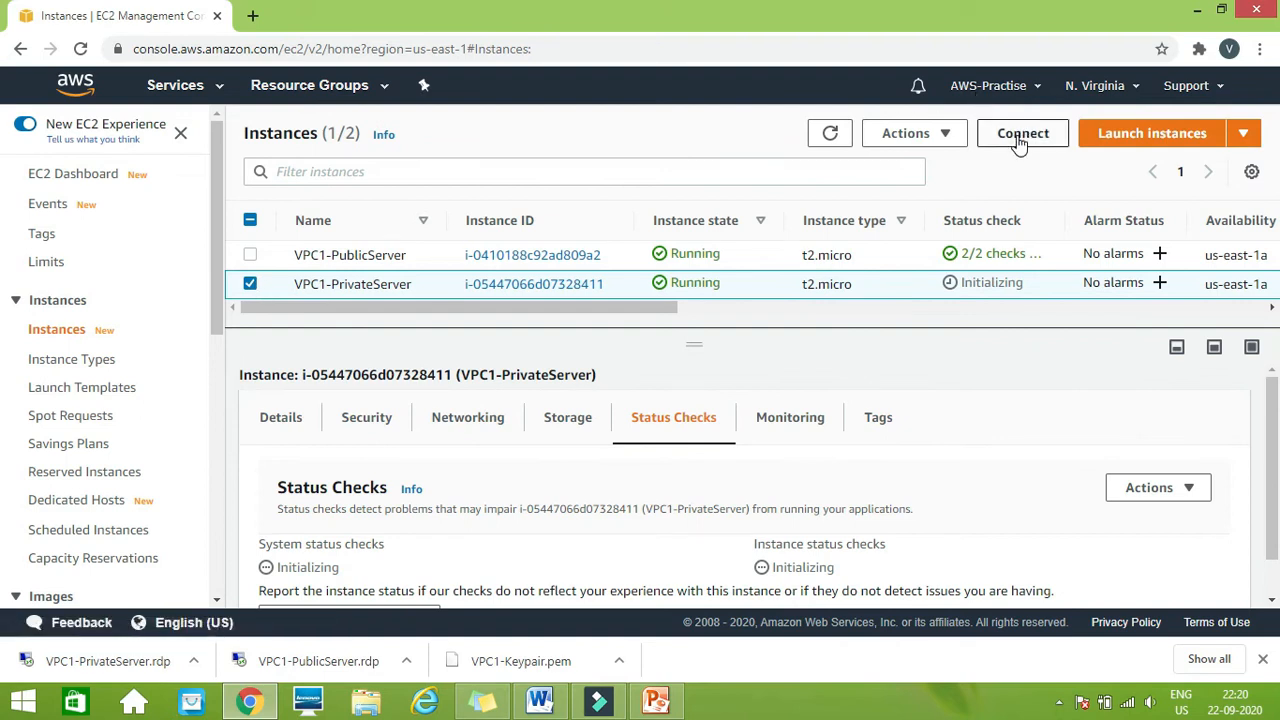
{"action": "left_click", "coordinate": [250, 285]}
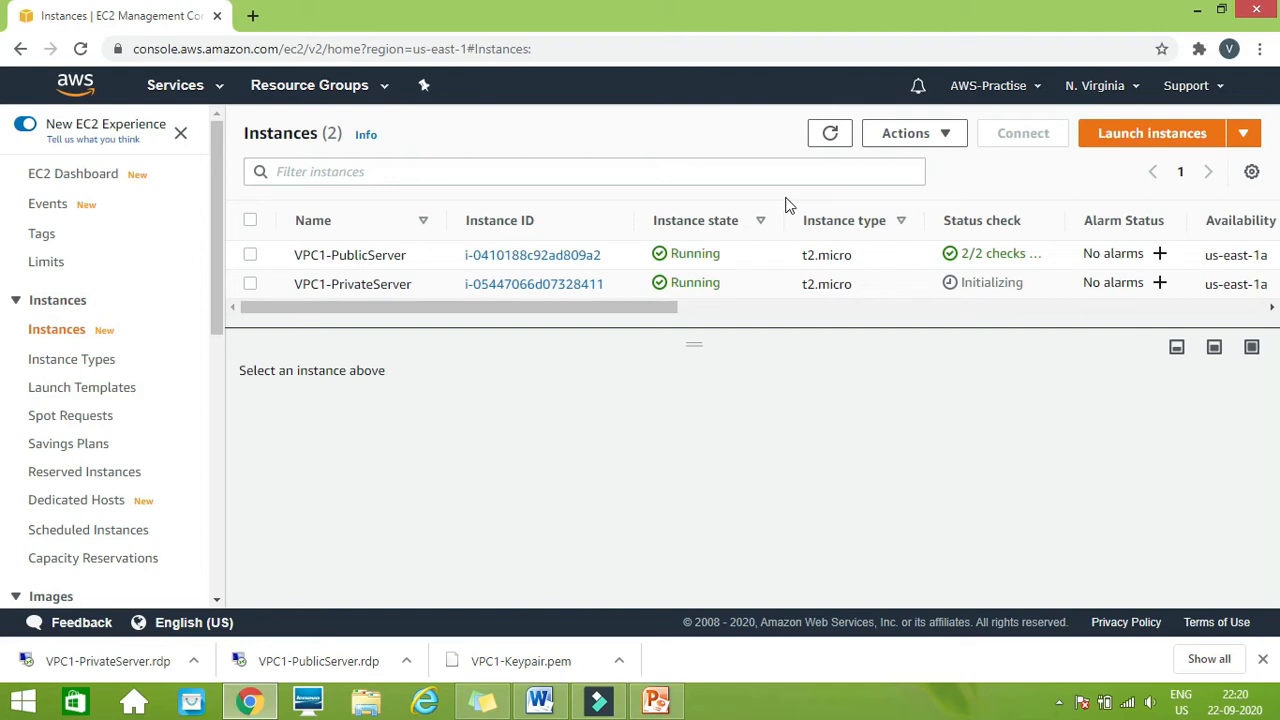
{"action": "left_click", "coordinate": [250, 284]}
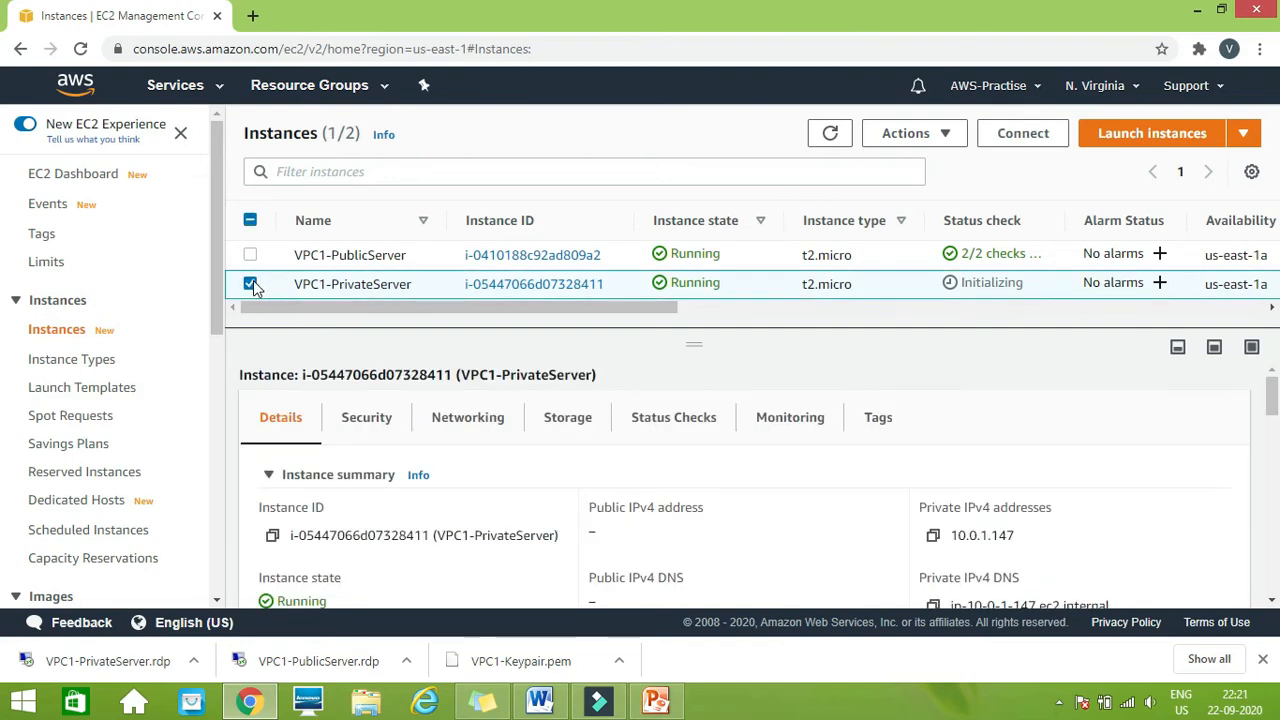
{"action": "left_click", "coordinate": [252, 284]}
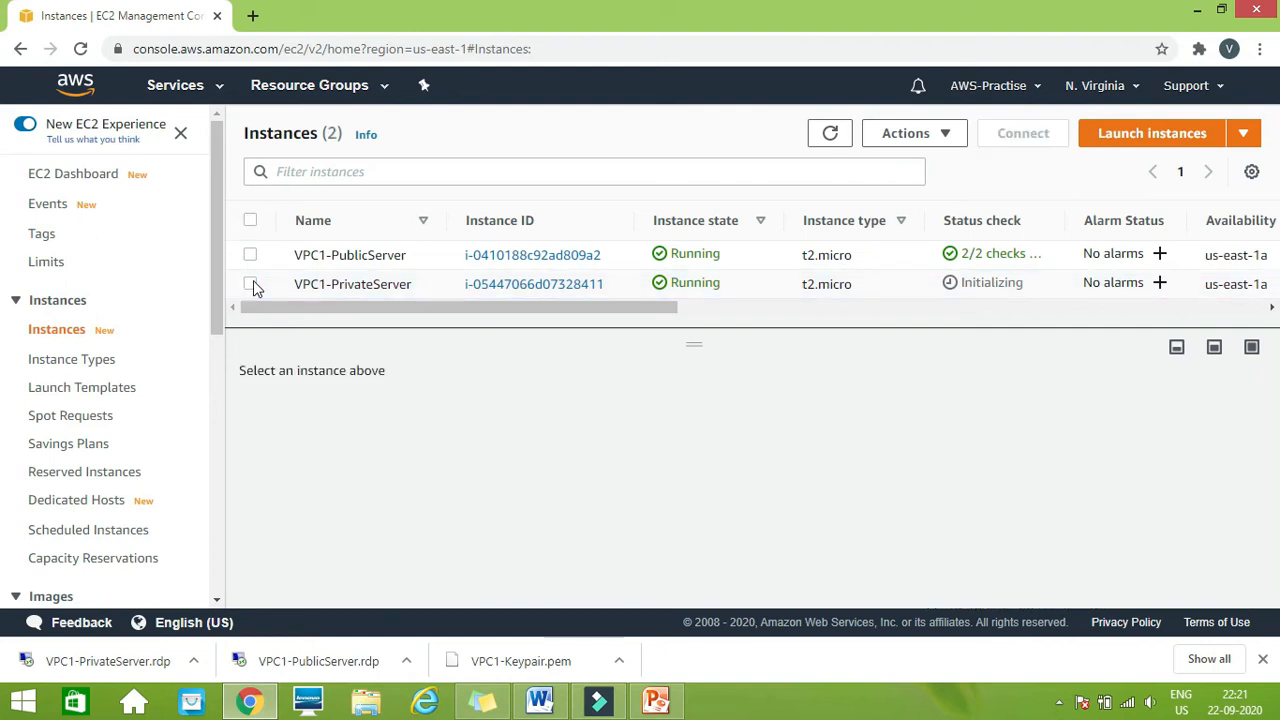
{"action": "left_click", "coordinate": [251, 285]}
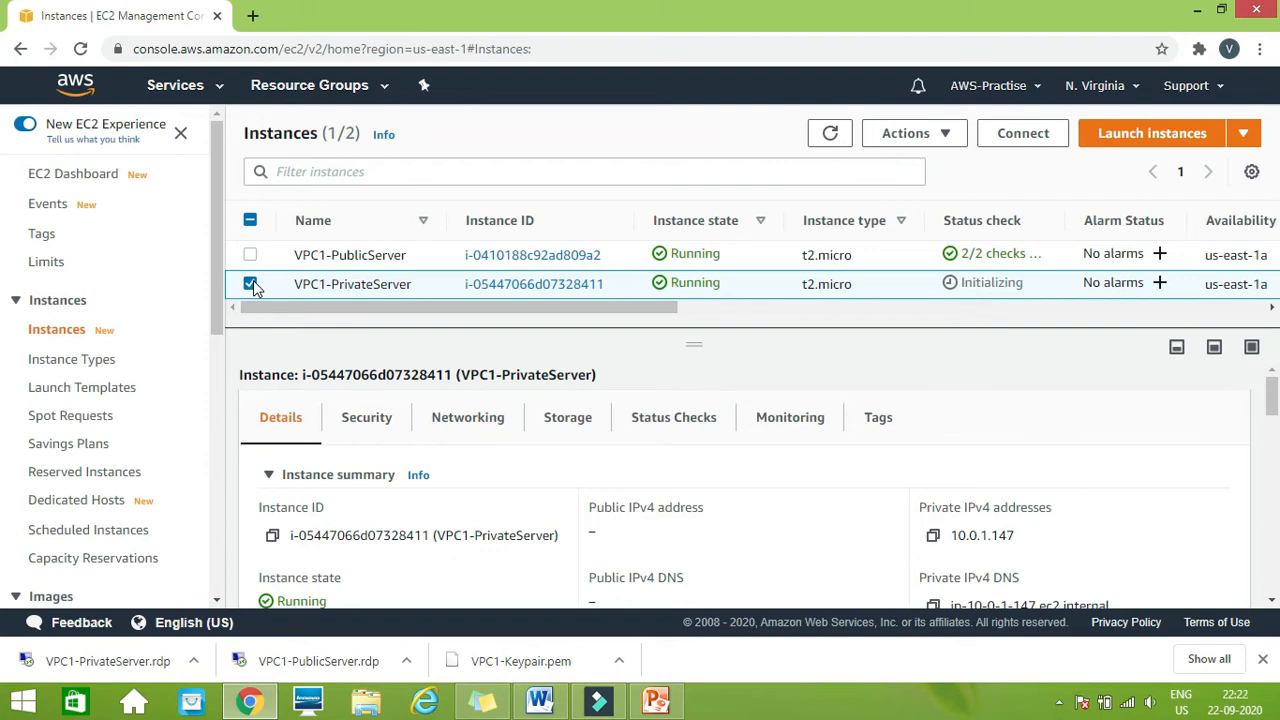
- Download the RDP client's remote desktop file for VPC1-PrivateServer and save it to the Desktop as VPC1-PrivateServer.rdp
{"action": "left_click", "coordinate": [1035, 133]}
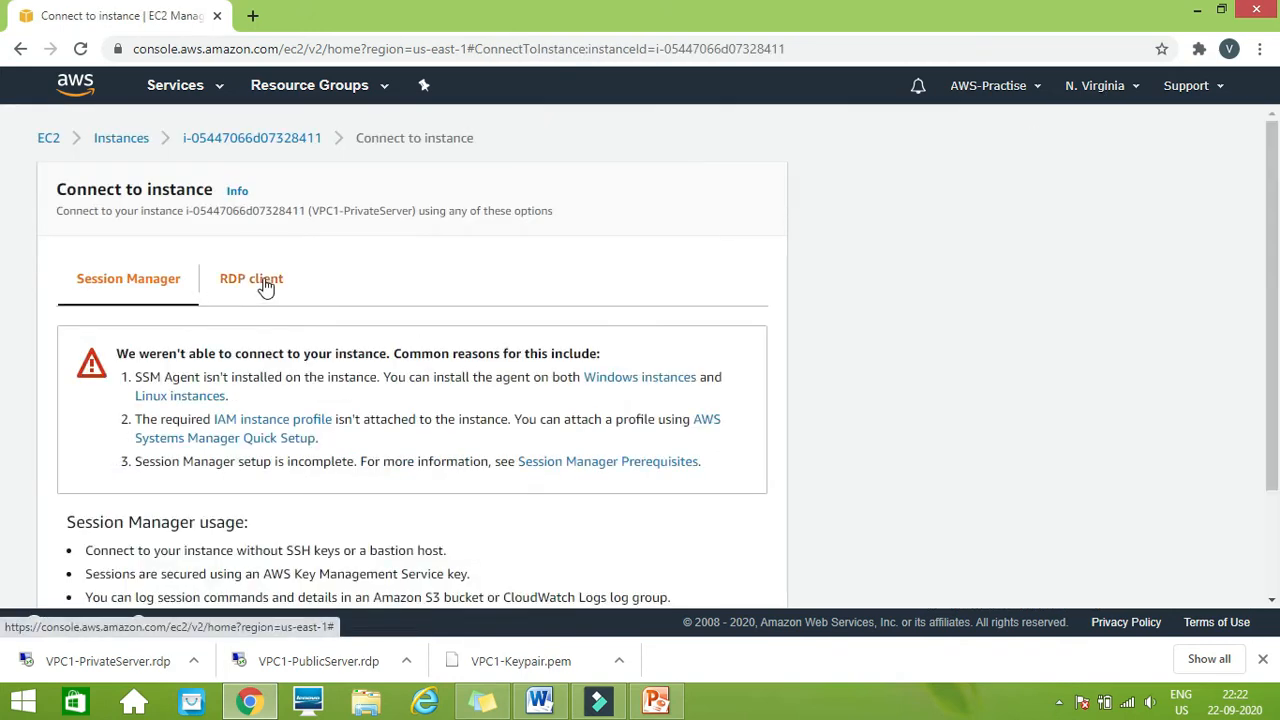
{"action": "left_click", "coordinate": [265, 287]}
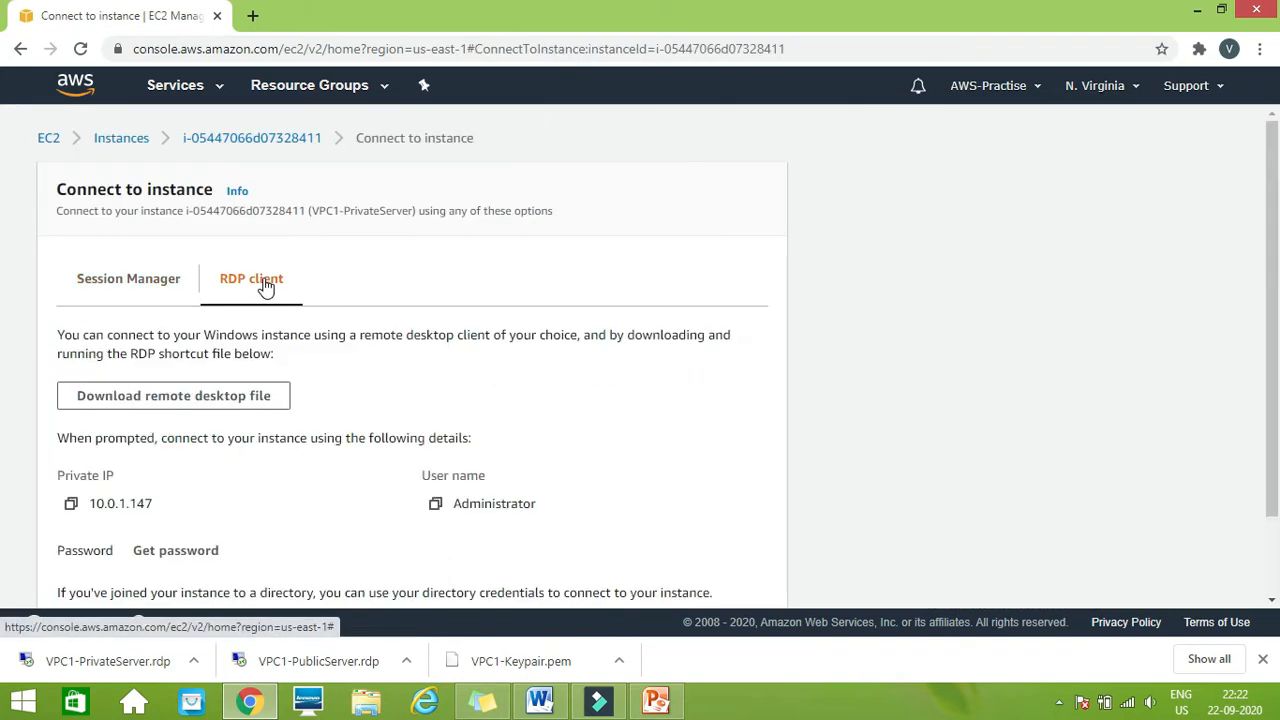
{"action": "left_click", "coordinate": [226, 398]}
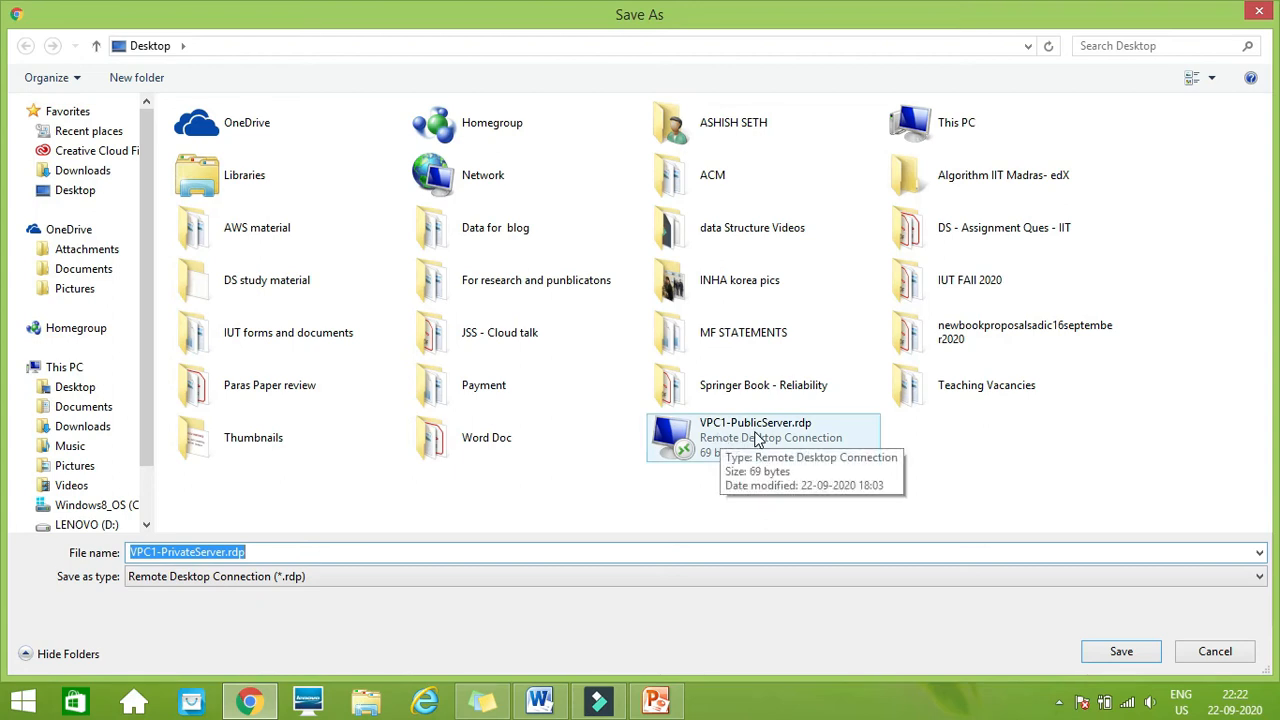
{"action": "left_click", "coordinate": [86, 194]}
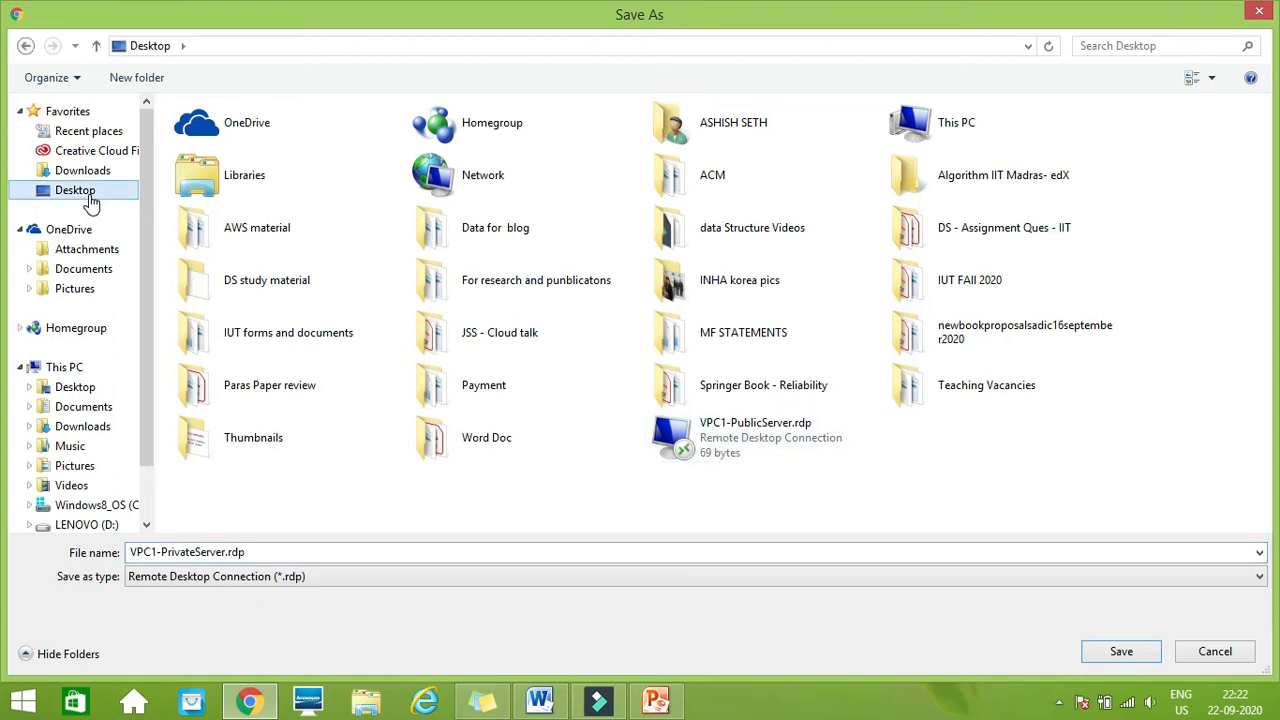
{"action": "left_click", "coordinate": [1144, 655]}
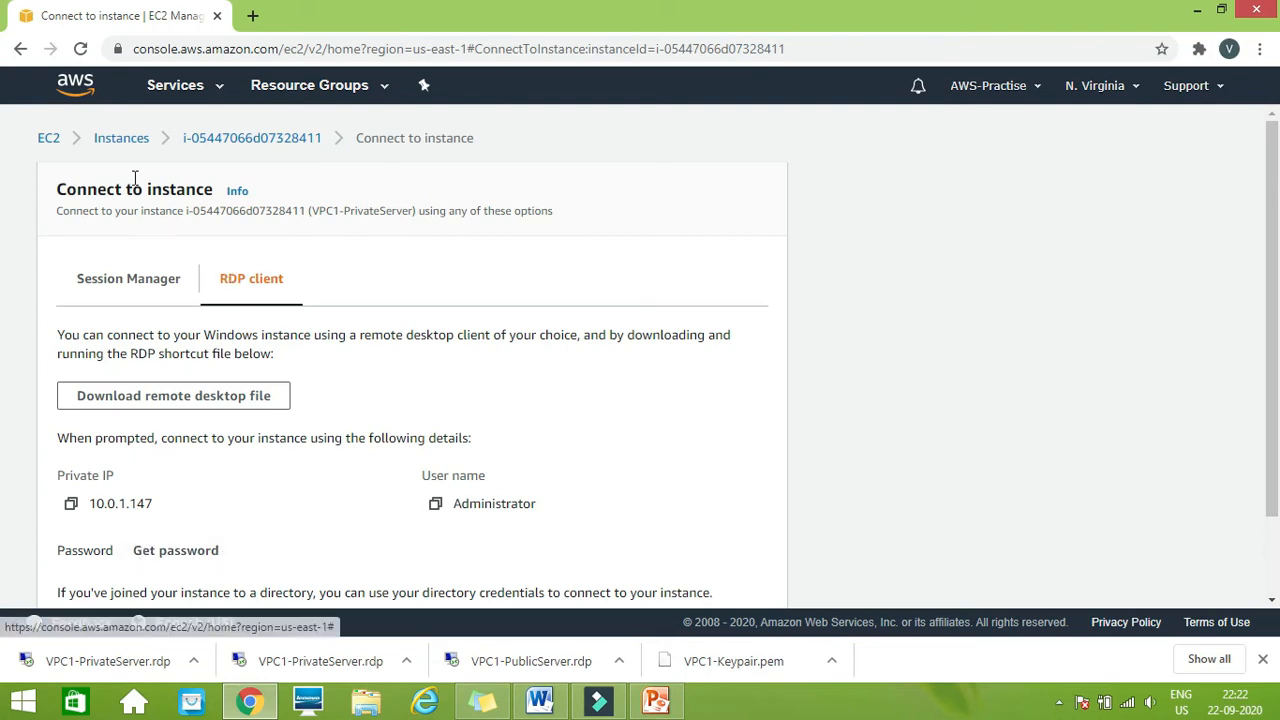
- Return to the instances list, refresh it and select VPC1-PublicServer
{"action": "left_click", "coordinate": [122, 141]}
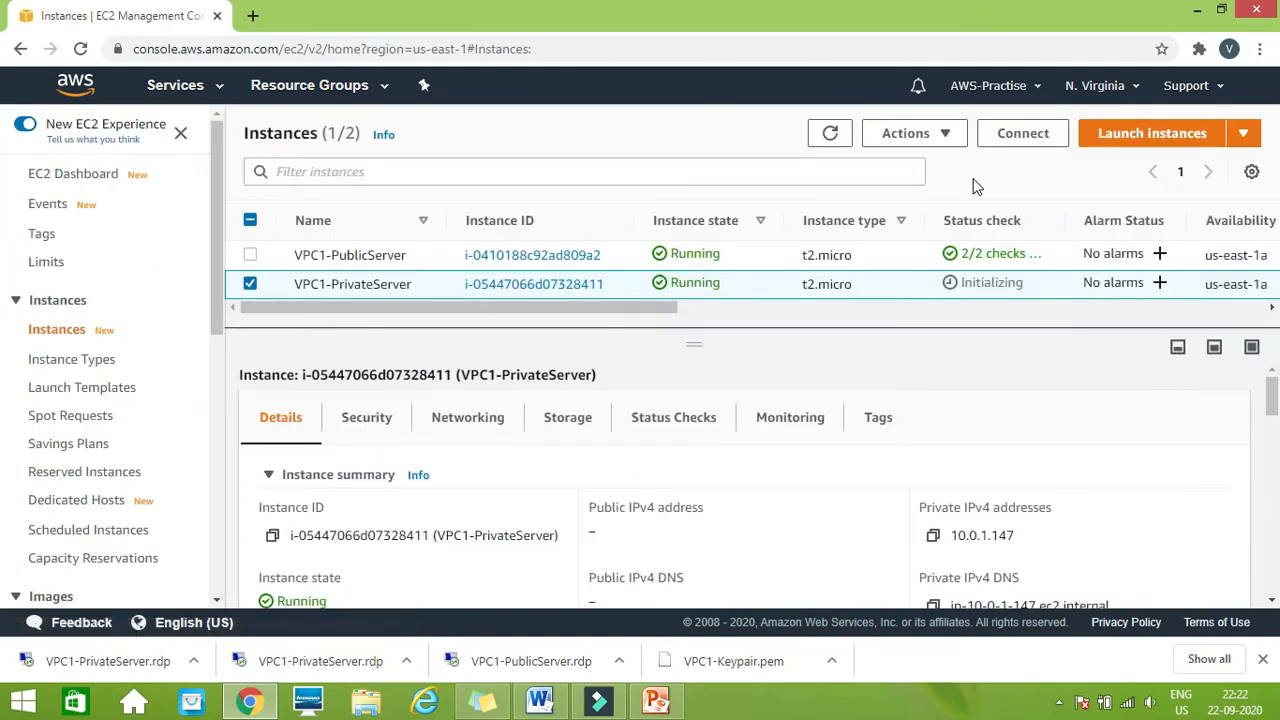
{"action": "left_click", "coordinate": [831, 135]}
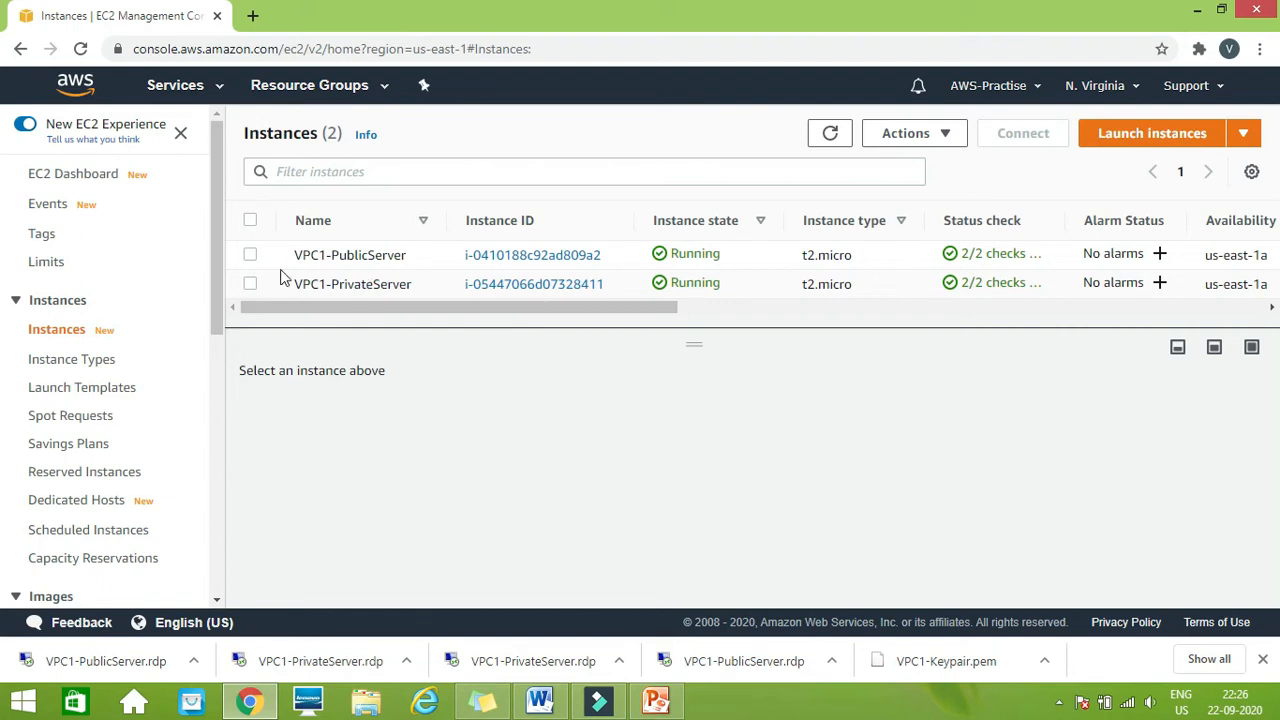
{"action": "left_click", "coordinate": [250, 256]}
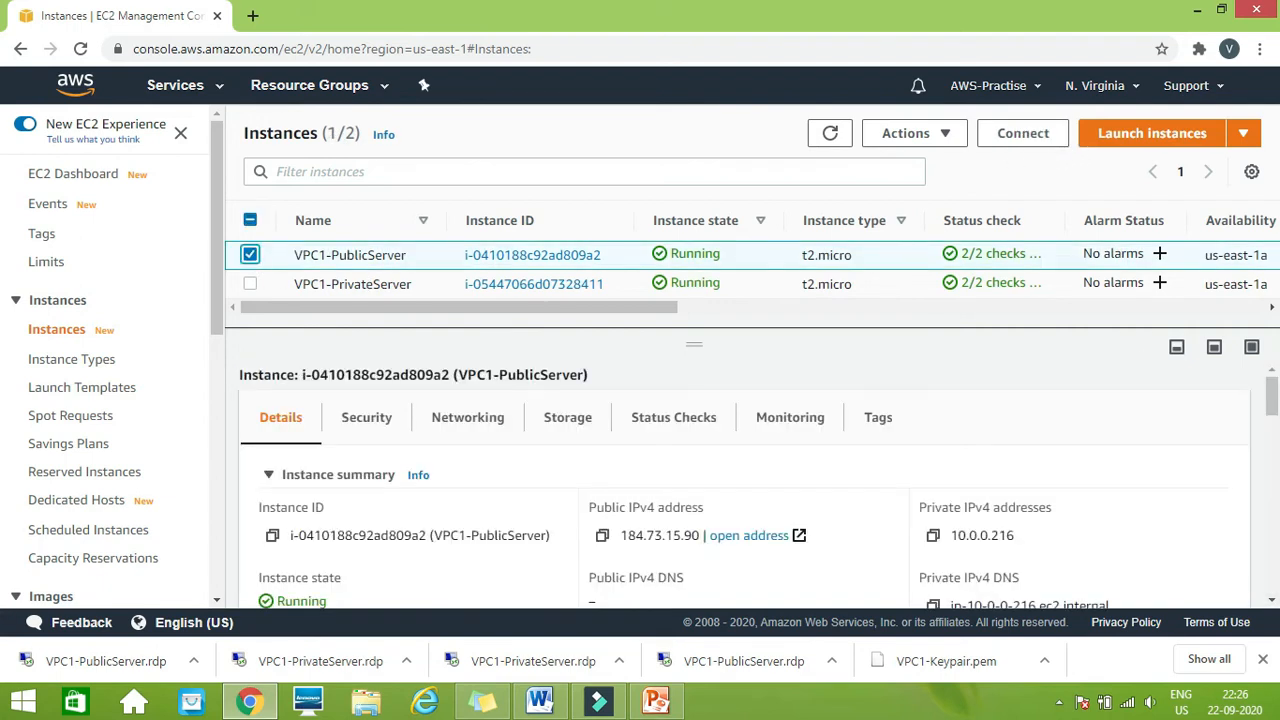
- Open VPC1-PublicServer.rdp from the Windows desktop and accept connecting despite the unknown publisher
{"action": "left_click", "coordinate": [1278, 717]}
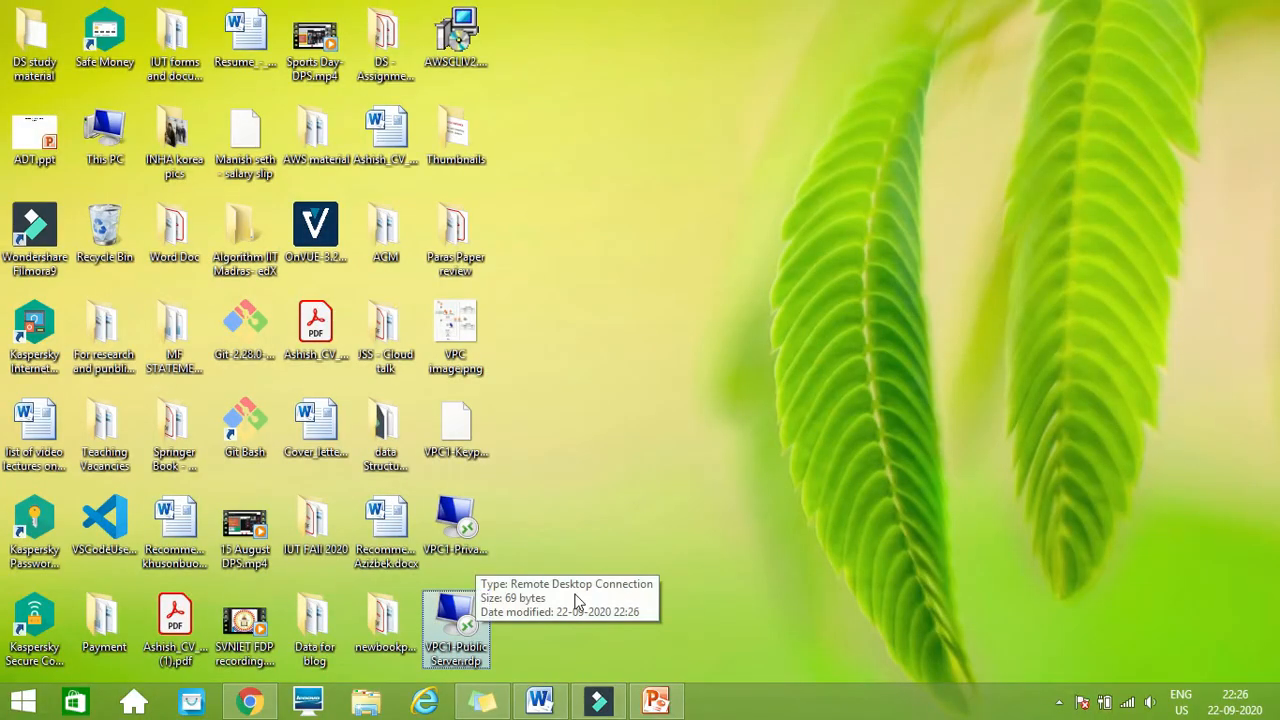
{"action": "double_click", "coordinate": [453, 635]}
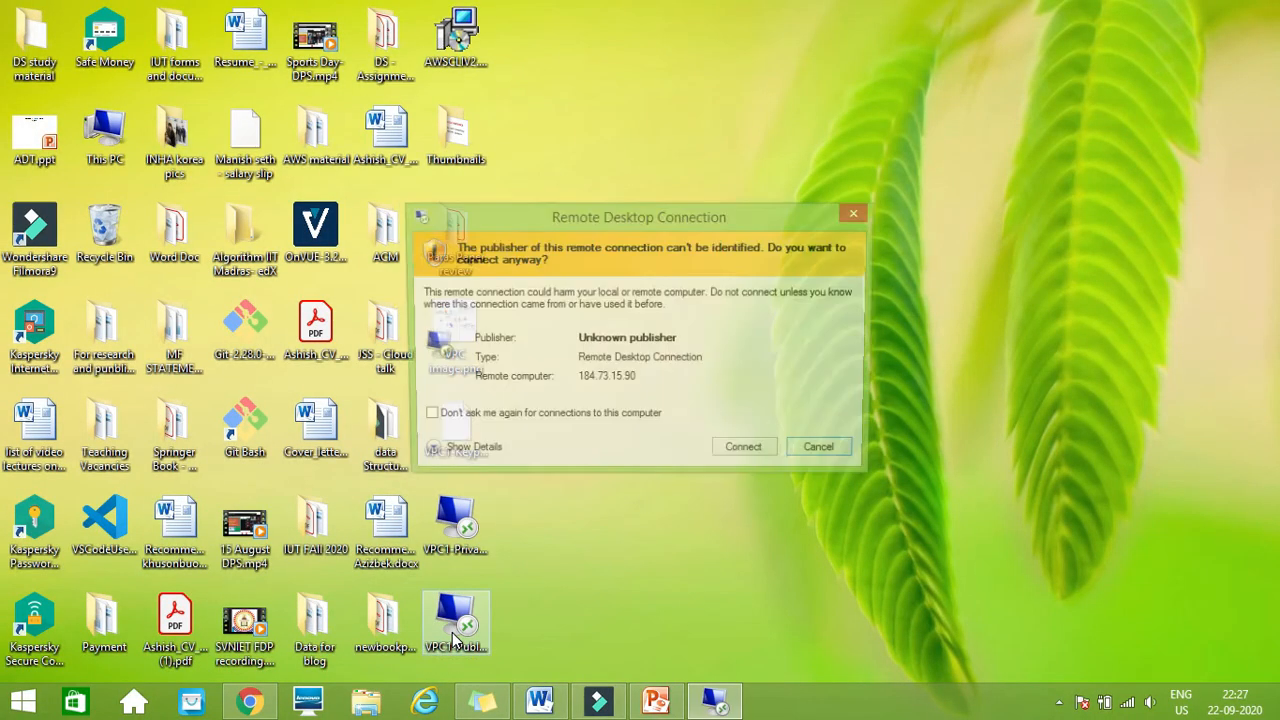
{"action": "left_click", "coordinate": [748, 454]}
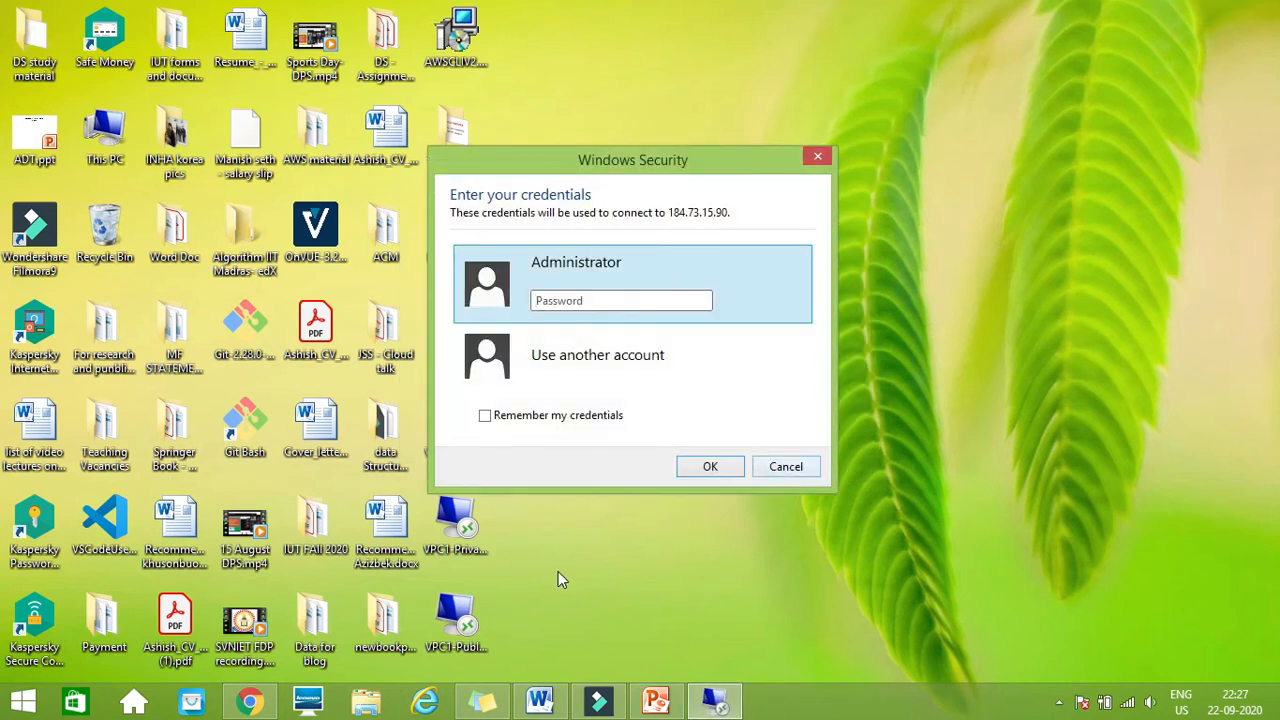
- Switch back to Chrome and request the Windows password for VPC1-PublicServer from its RDP client connection options
{"action": "left_click", "coordinate": [262, 706]}
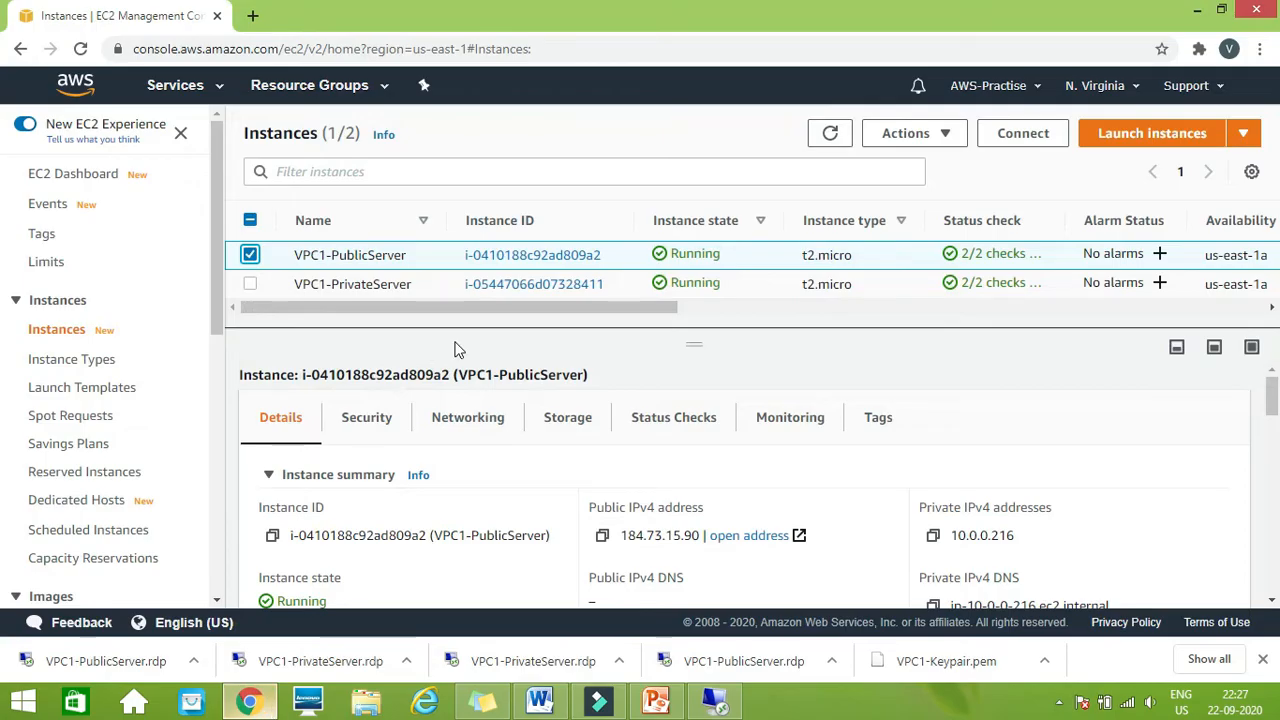
{"action": "left_click", "coordinate": [1022, 140]}
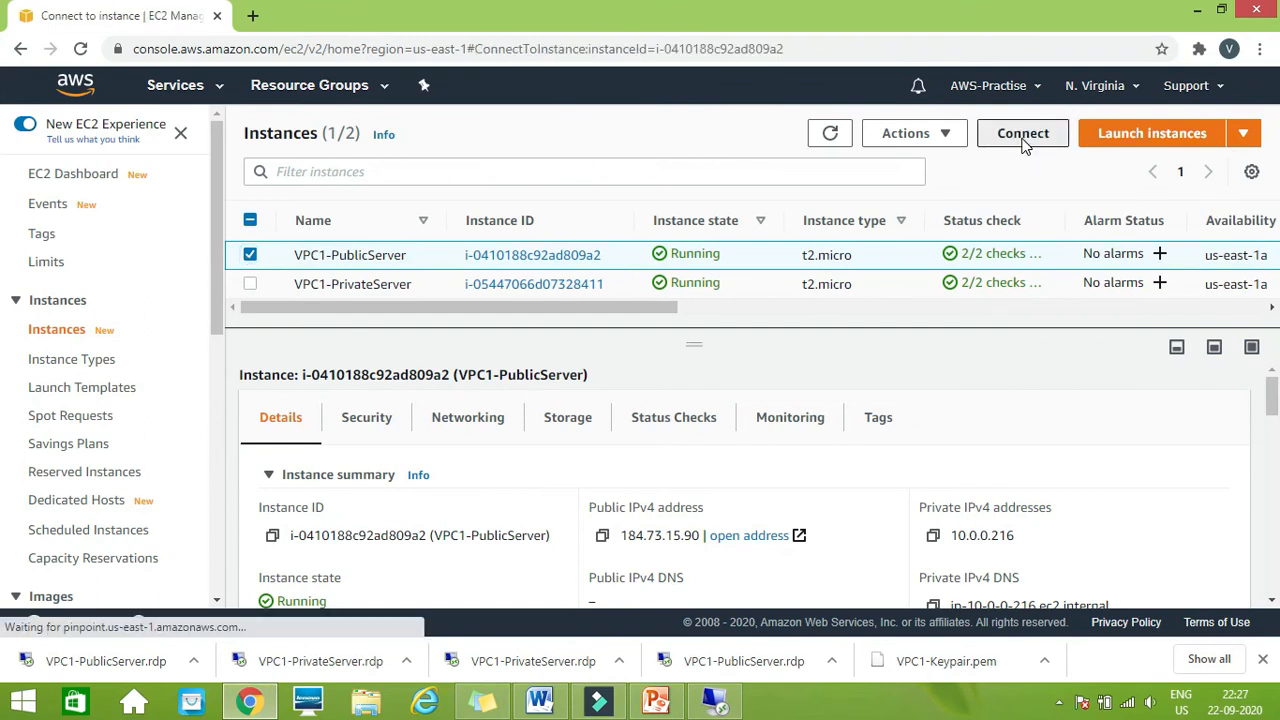
{"action": "left_click", "coordinate": [254, 278]}
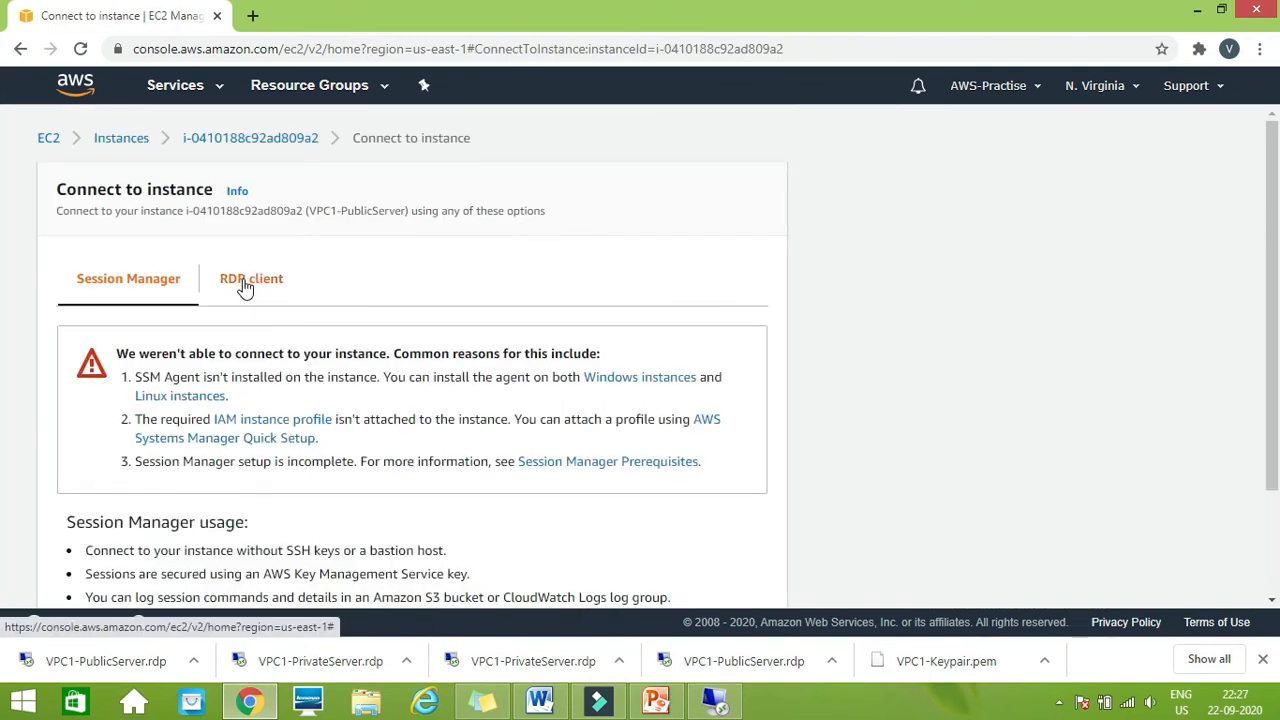
{"action": "scroll", "coordinate": [3, 340], "scroll_direction": "down", "scroll_amount": 1}
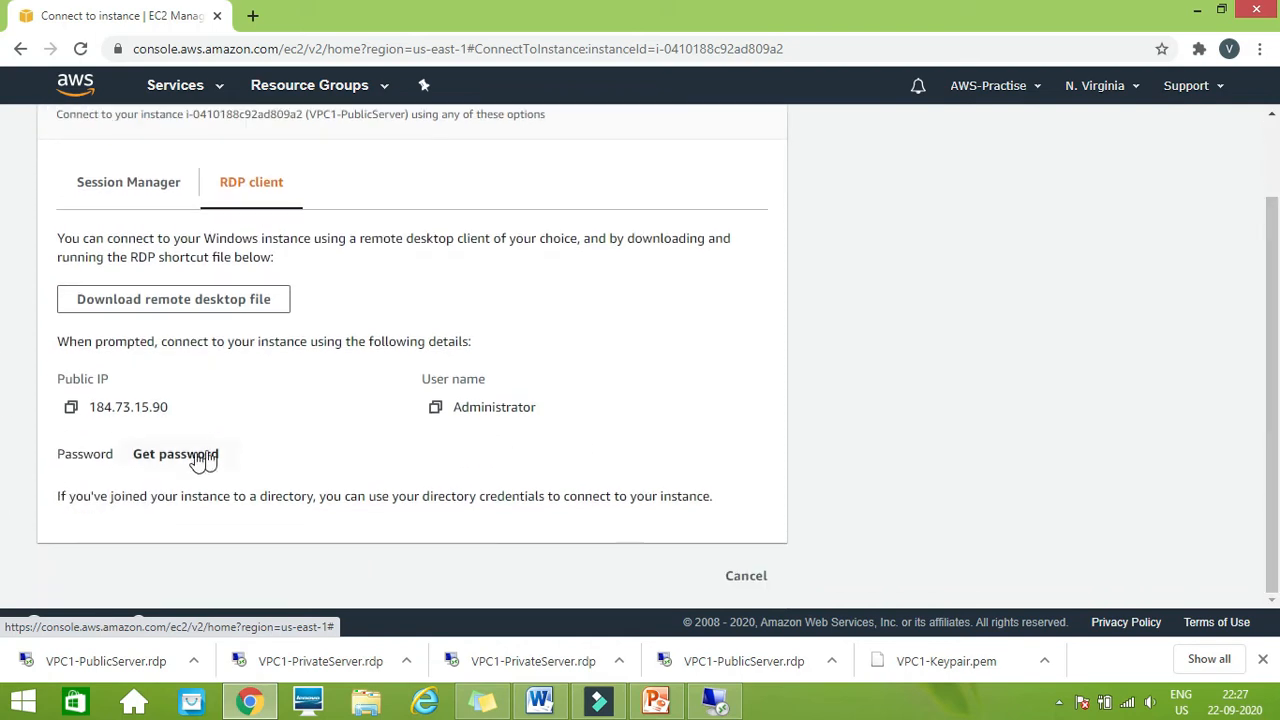
{"action": "left_click", "coordinate": [198, 455]}
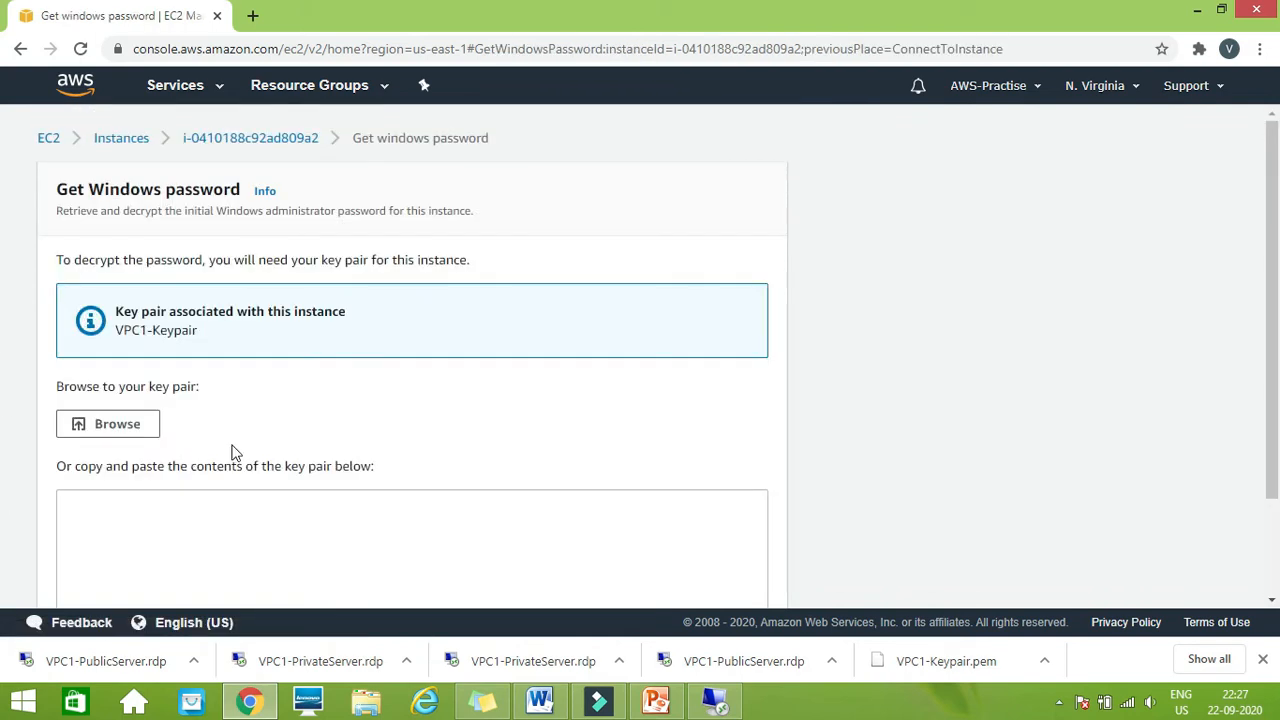
- Load the key pair file VPC1-Keypair.pem from the Desktop and decrypt the Windows administrator password
{"action": "left_click", "coordinate": [130, 432]}
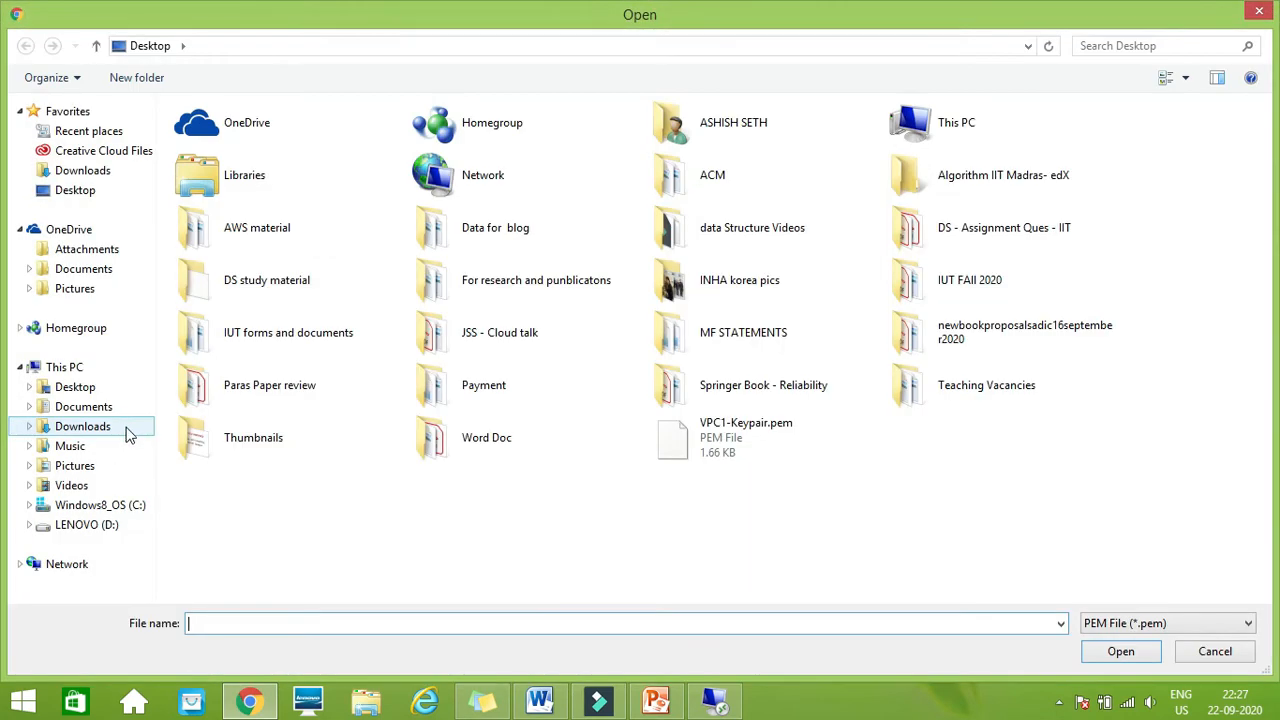
{"action": "left_click", "coordinate": [703, 462]}
{"action": "left_click", "coordinate": [1120, 651]}
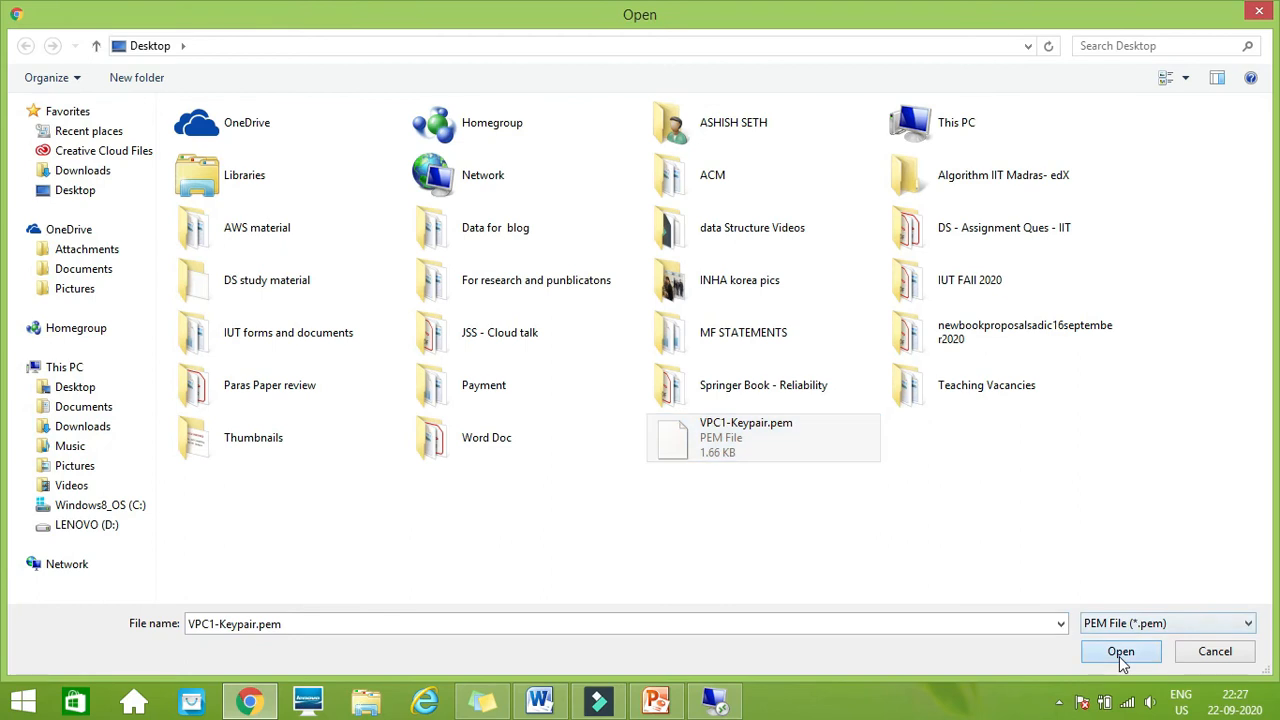
{"action": "scroll", "coordinate": [5, 444], "scroll_direction": "down", "scroll_amount": 2}
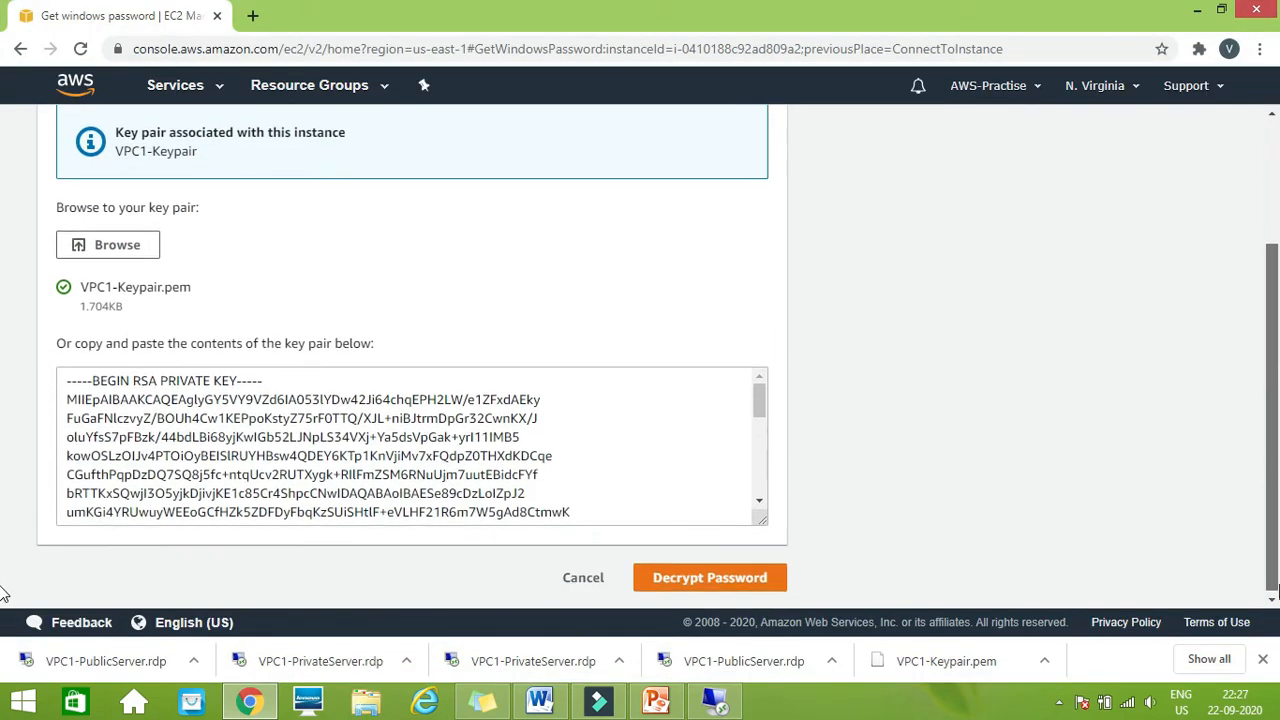
{"action": "left_click", "coordinate": [710, 578]}
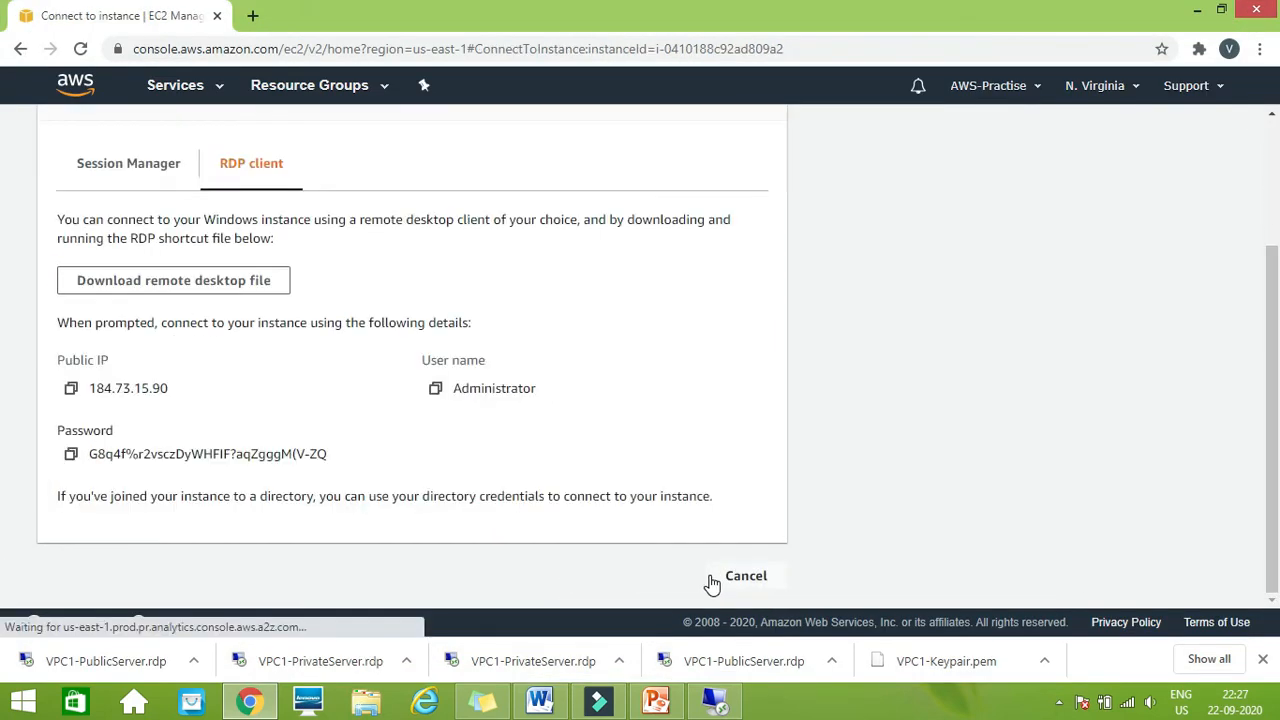
- Copy the decrypted password, use it to log in to the public server's Remote Desktop session despite the certificate errors, and minimize the session
{"action": "left_click", "coordinate": [76, 456]}
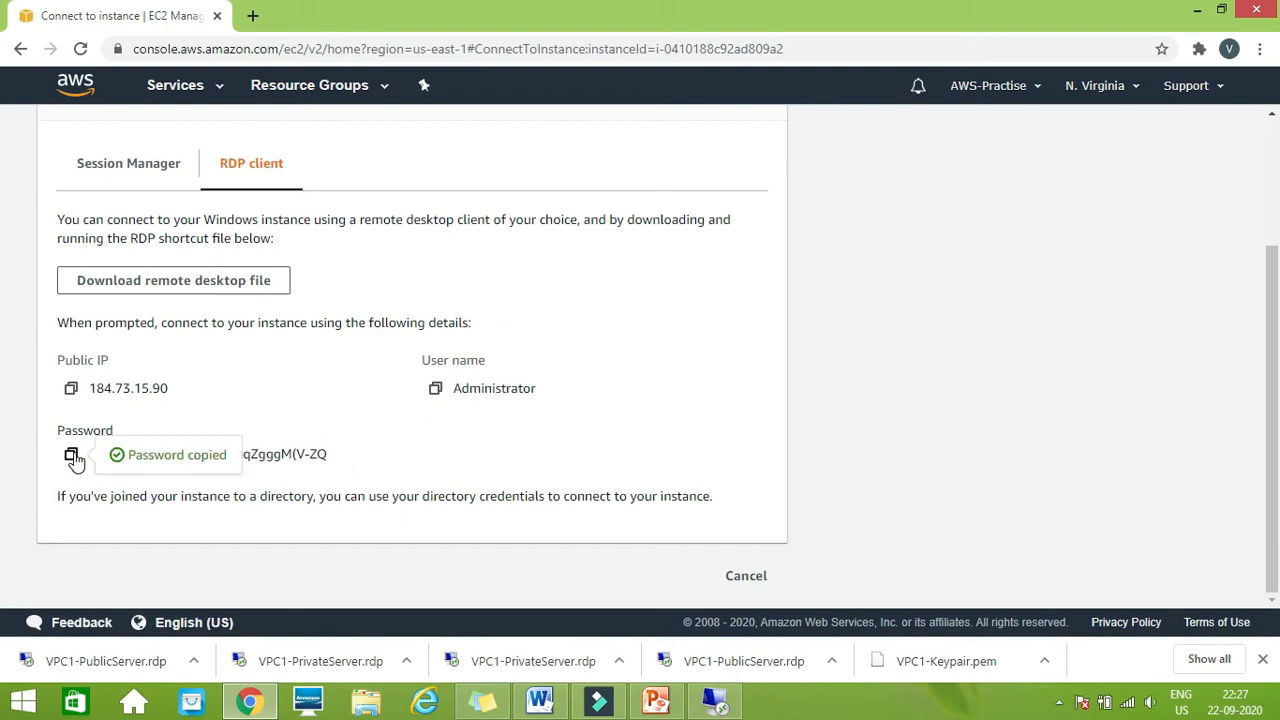
{"action": "left_click", "coordinate": [697, 701]}
{"action": "left_click", "coordinate": [584, 306]}
{"action": "key", "text": "ctrl+v"}
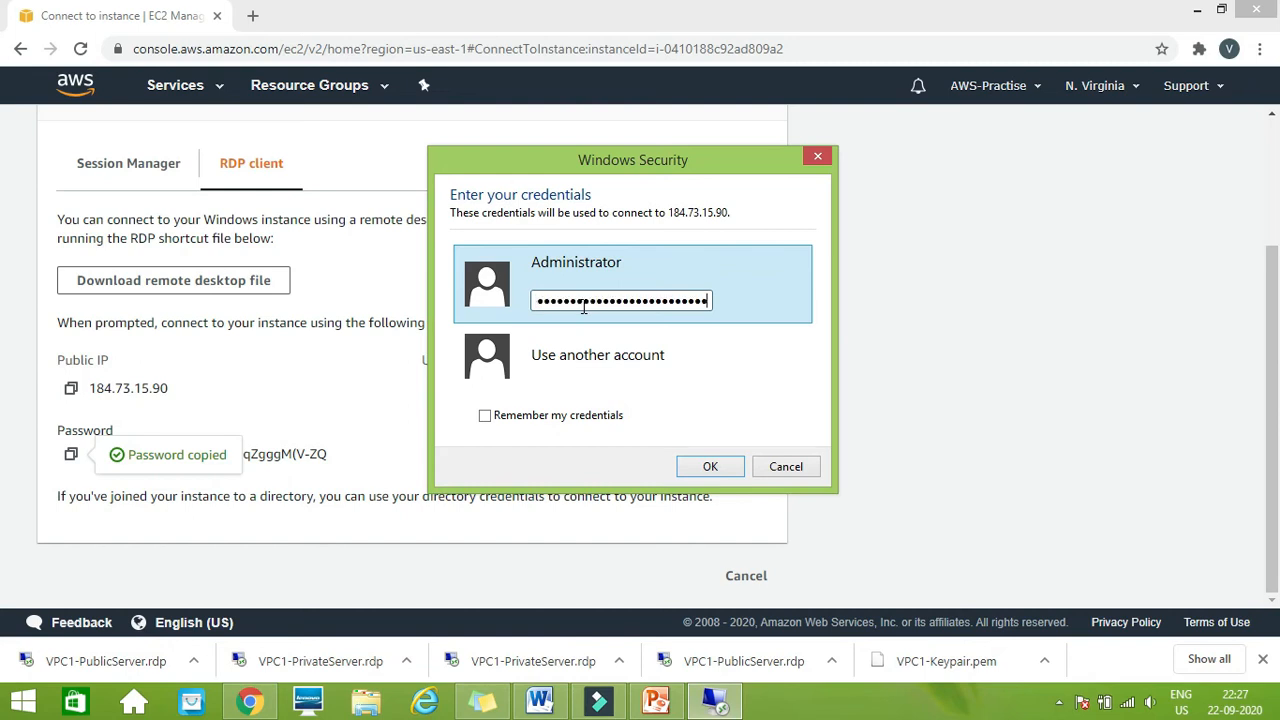
{"action": "left_click", "coordinate": [700, 465]}
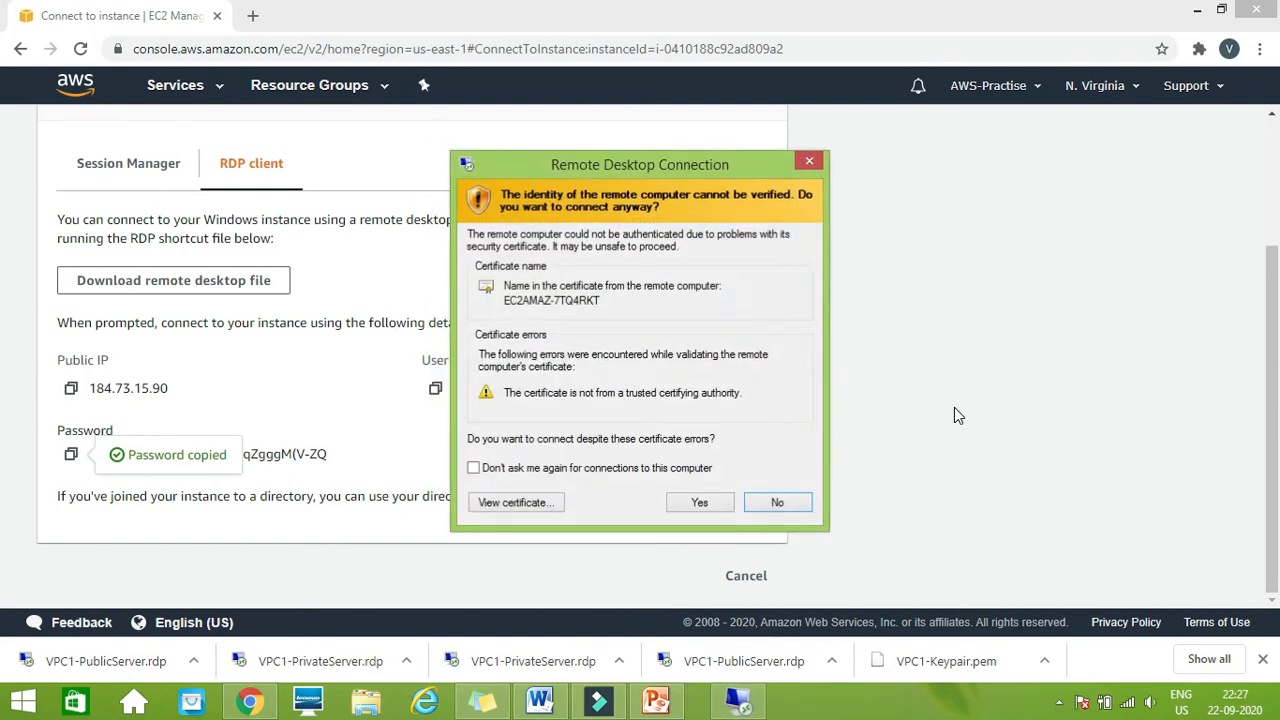
{"action": "left_click", "coordinate": [692, 505]}
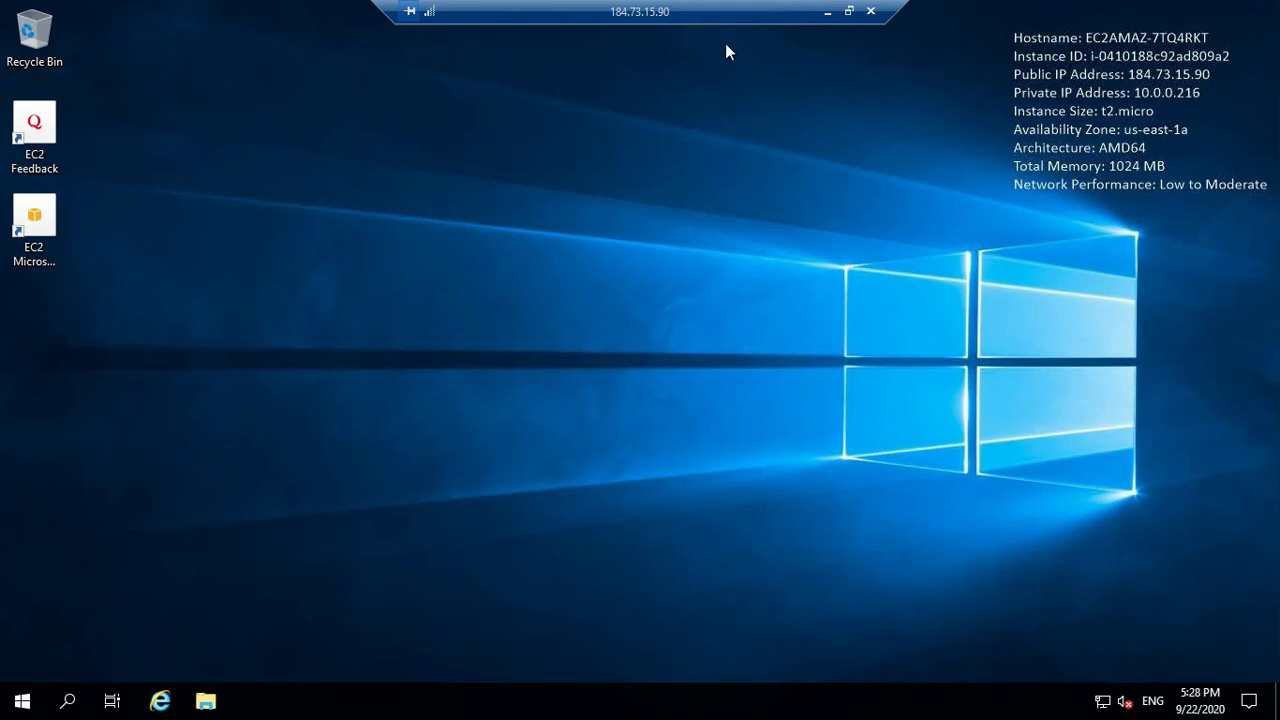
{"action": "left_click", "coordinate": [827, 12]}
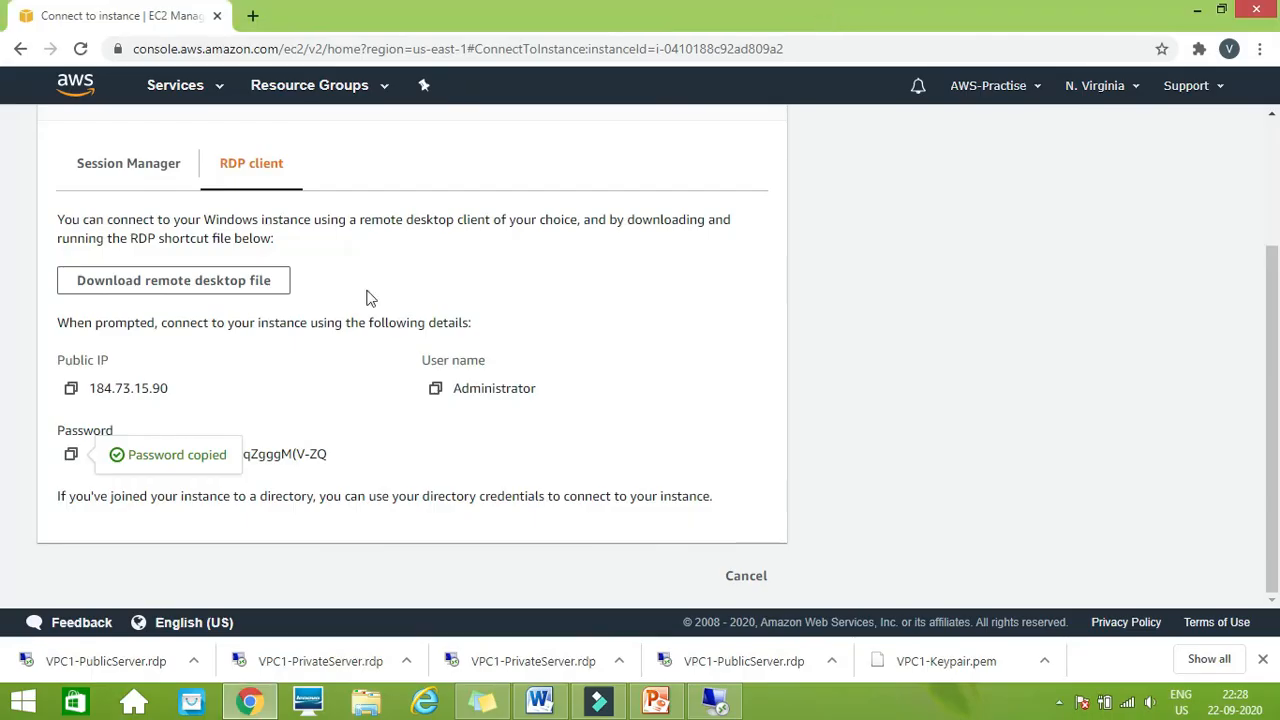
- Return to the EC2 instances list, deselect VPC1-PublicServer and select VPC1-PrivateServer instead
{"action": "left_click_drag", "start_coordinate": [1276, 364], "coordinate": [1276, 202]}
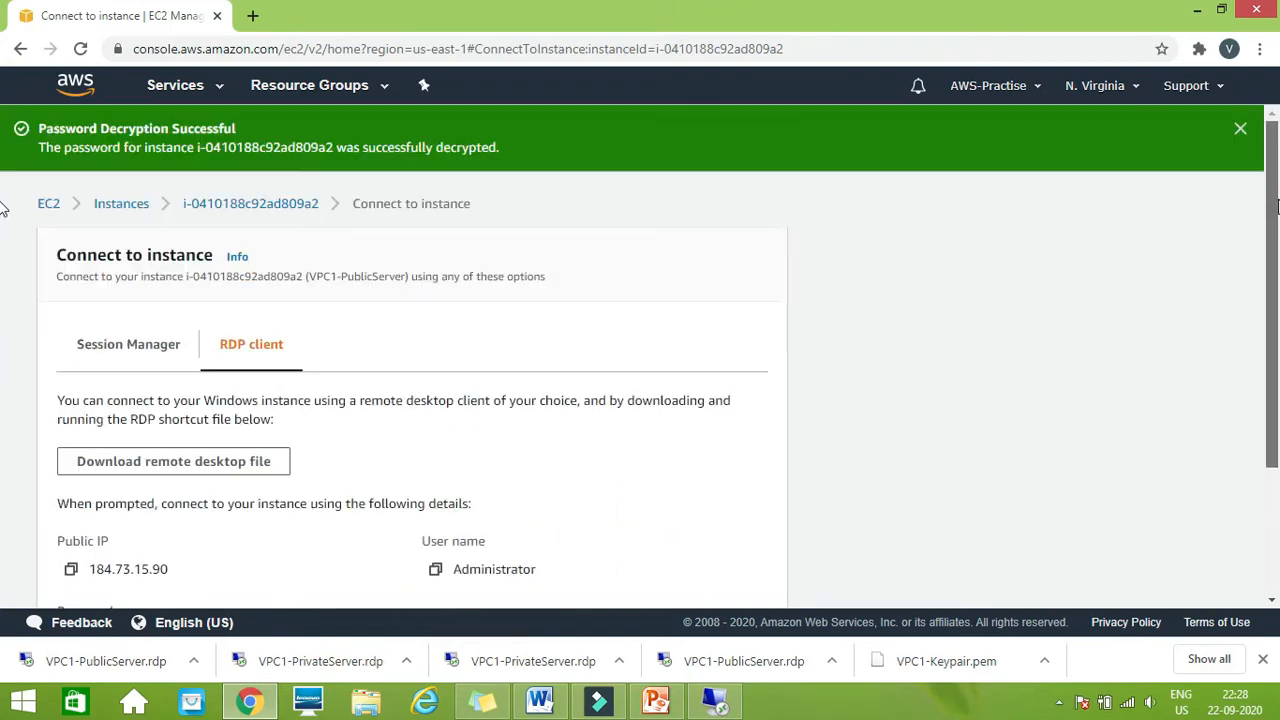
{"action": "left_click", "coordinate": [1240, 128]}
{"action": "left_click", "coordinate": [118, 148]}
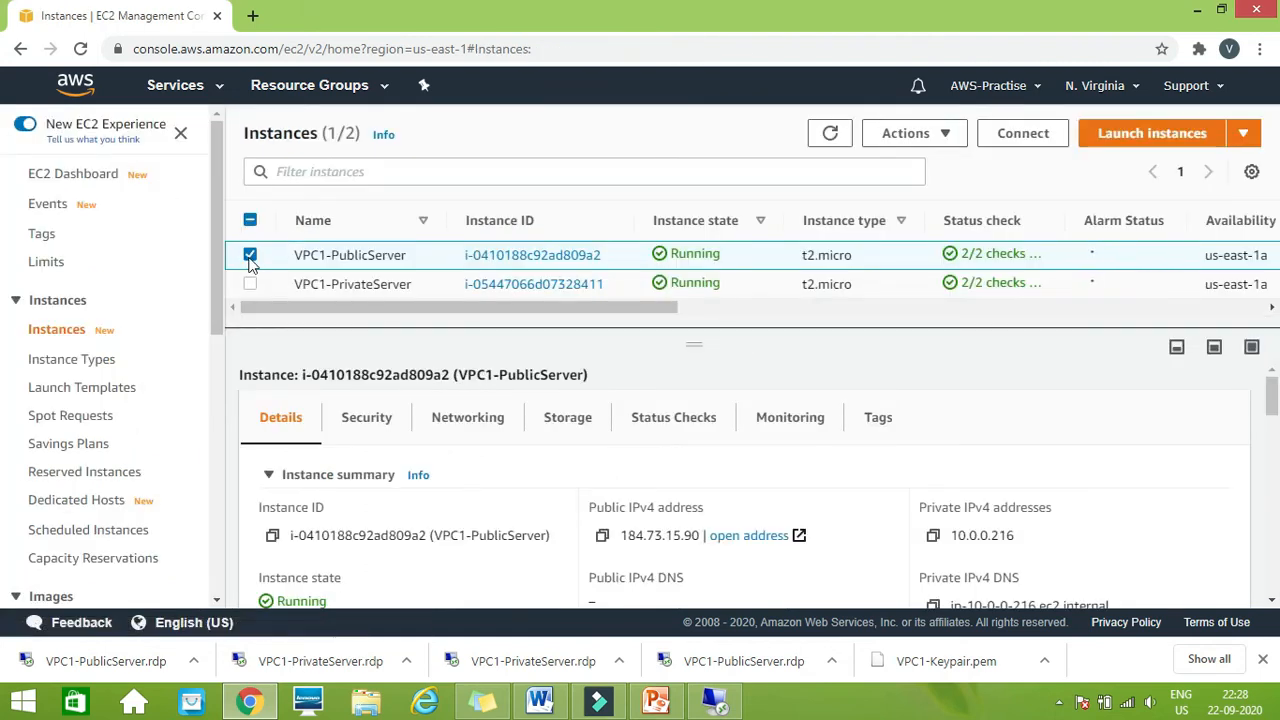
{"action": "left_click", "coordinate": [250, 256]}
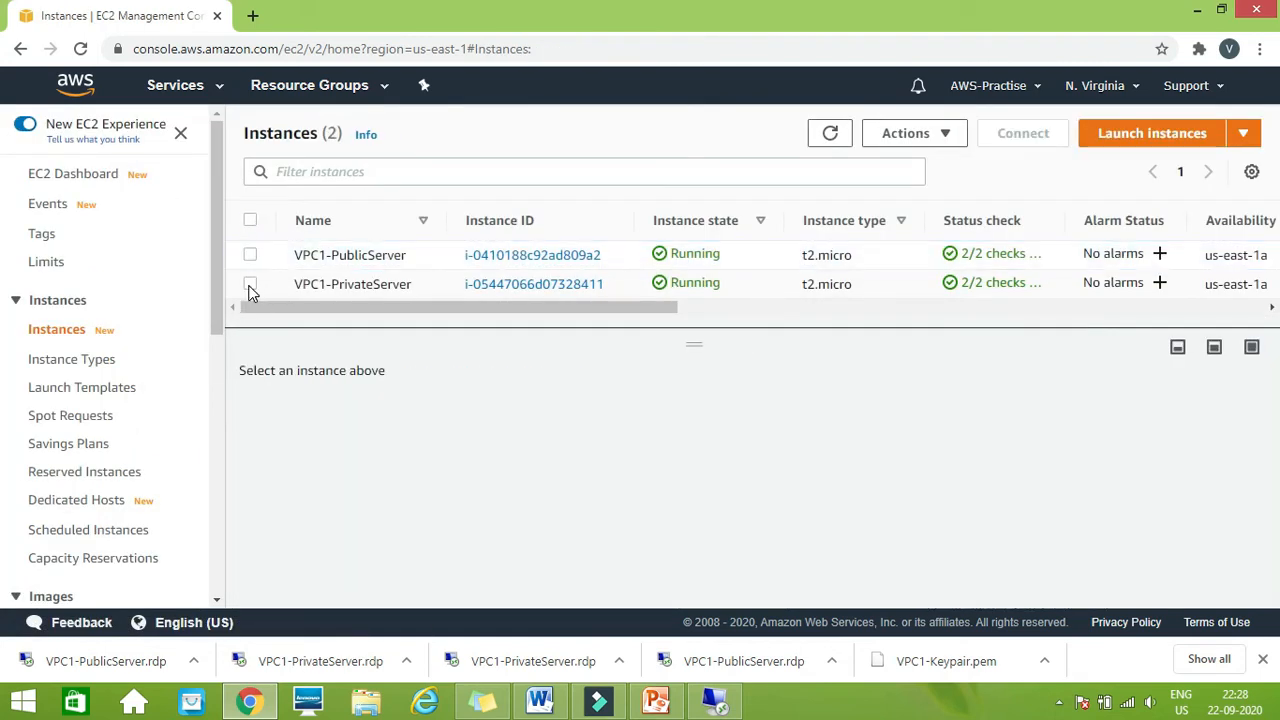
{"action": "left_click", "coordinate": [250, 285]}
- Try to connect directly to the private server using the VPC1-PrivateServer.rdp file on the local Windows desktop
{"action": "left_click", "coordinate": [1277, 714]}
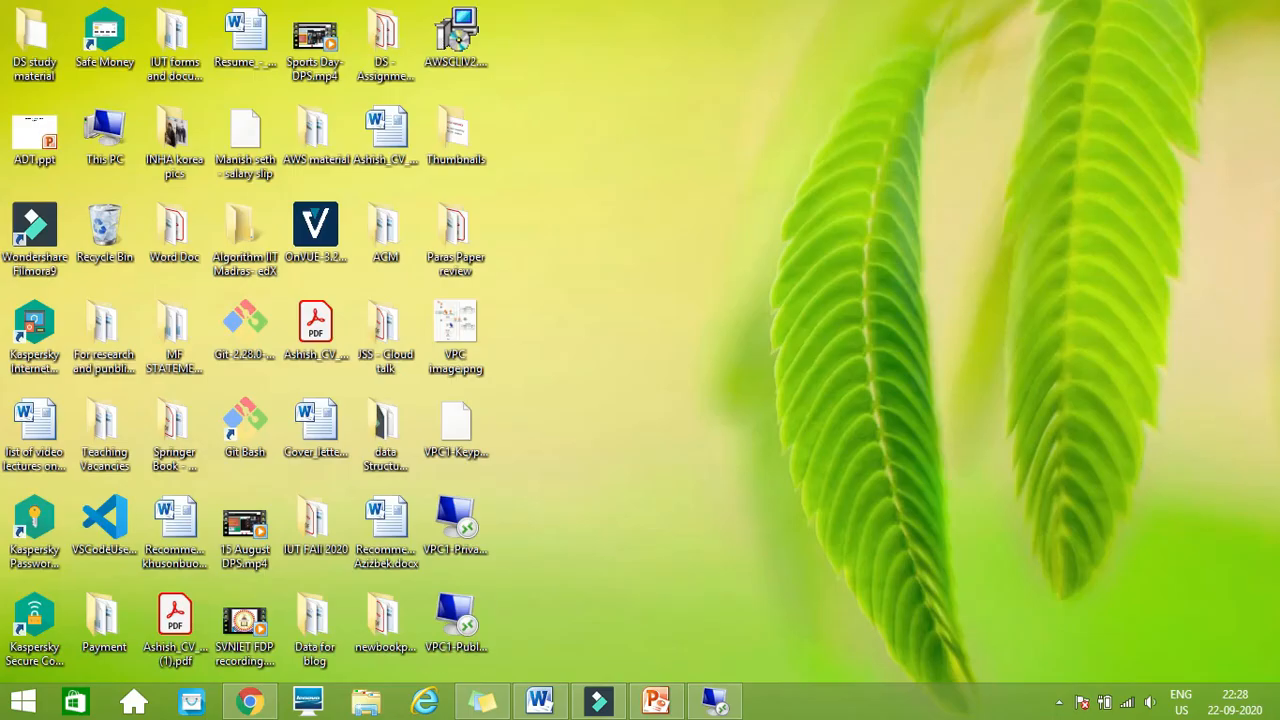
{"action": "double_click", "coordinate": [460, 506]}
{"action": "left_click", "coordinate": [736, 452]}
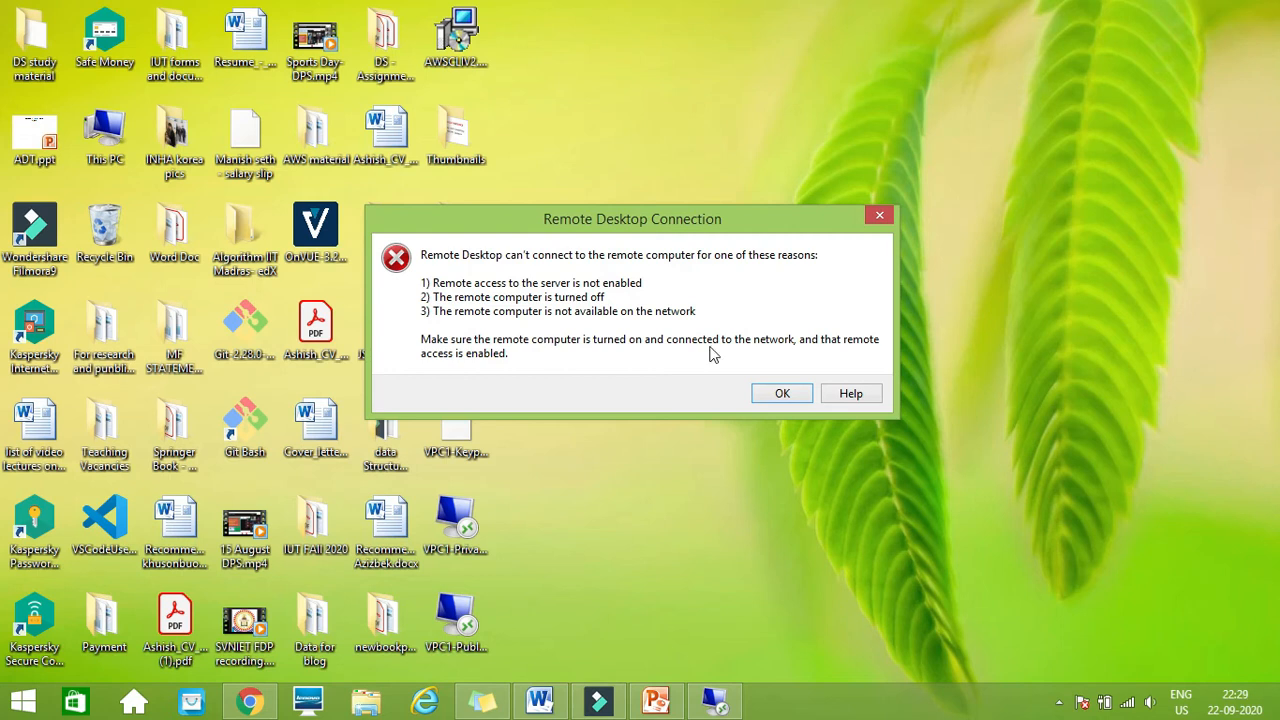
{"action": "left_click", "coordinate": [785, 394]}
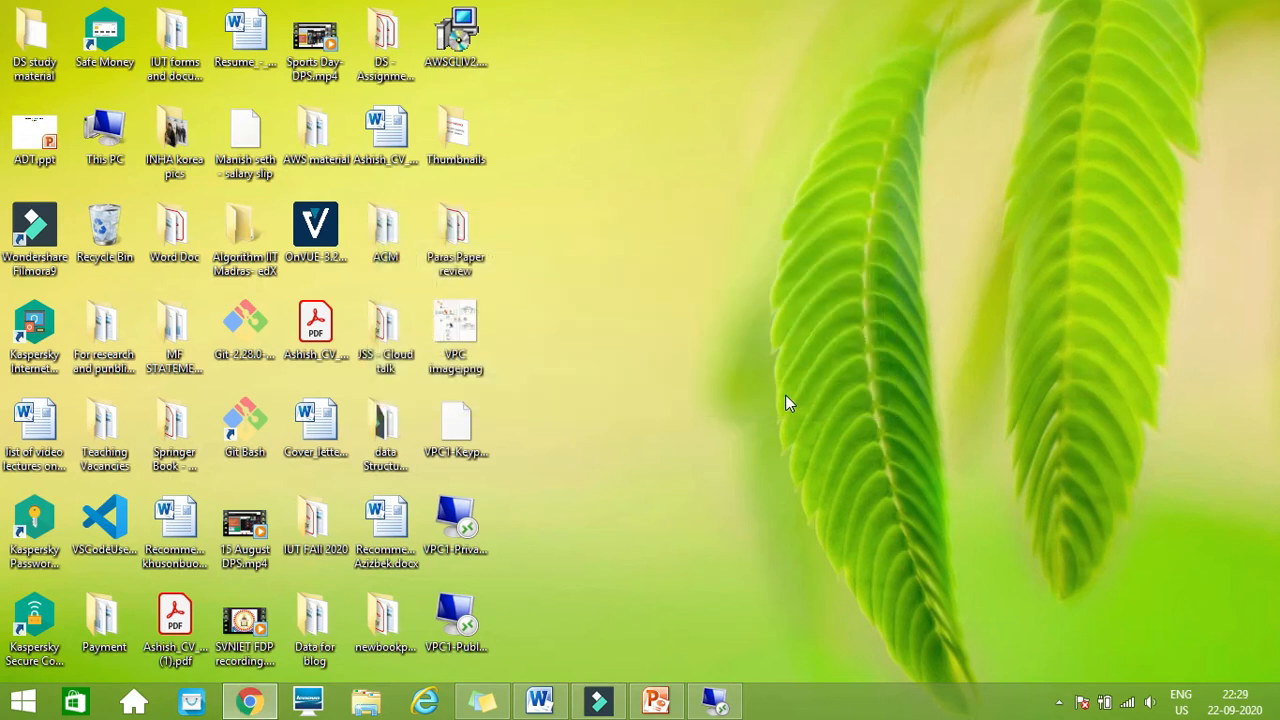
- Switch to the public server's Remote Desktop session and open Remote Desktop Connection inside it
{"action": "left_click", "coordinate": [715, 700]}
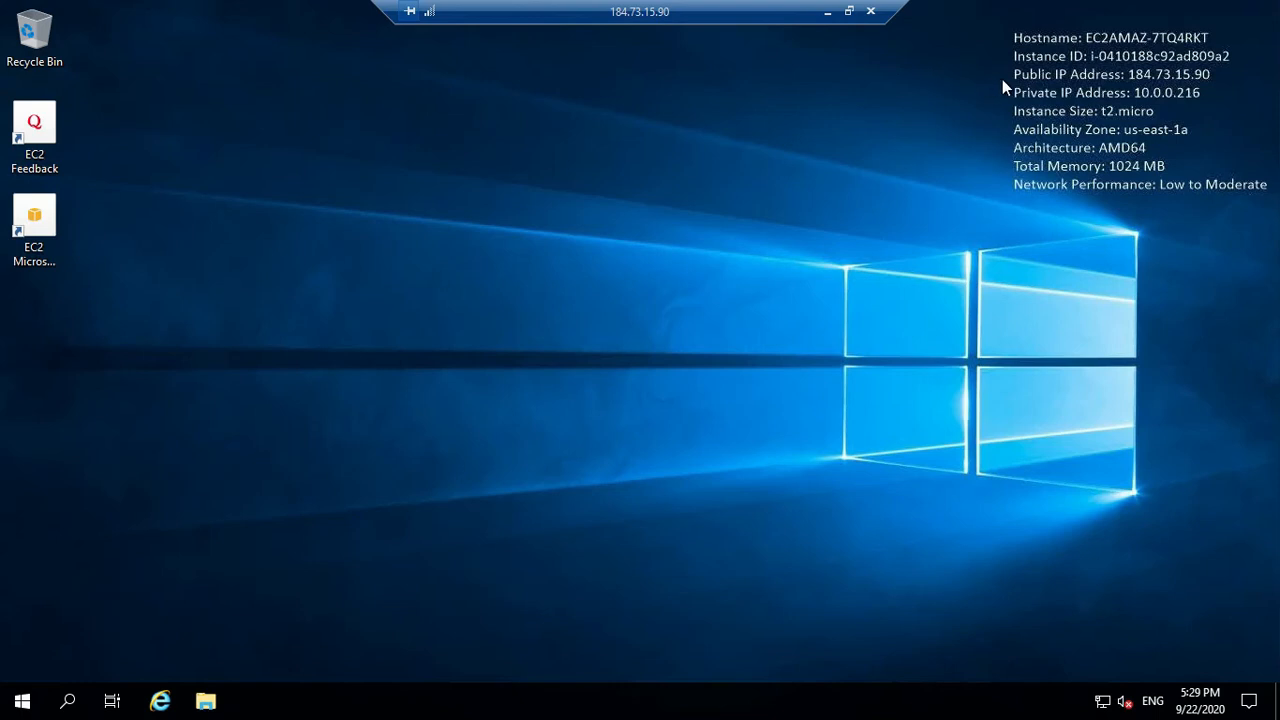
{"action": "left_click", "coordinate": [71, 703]}
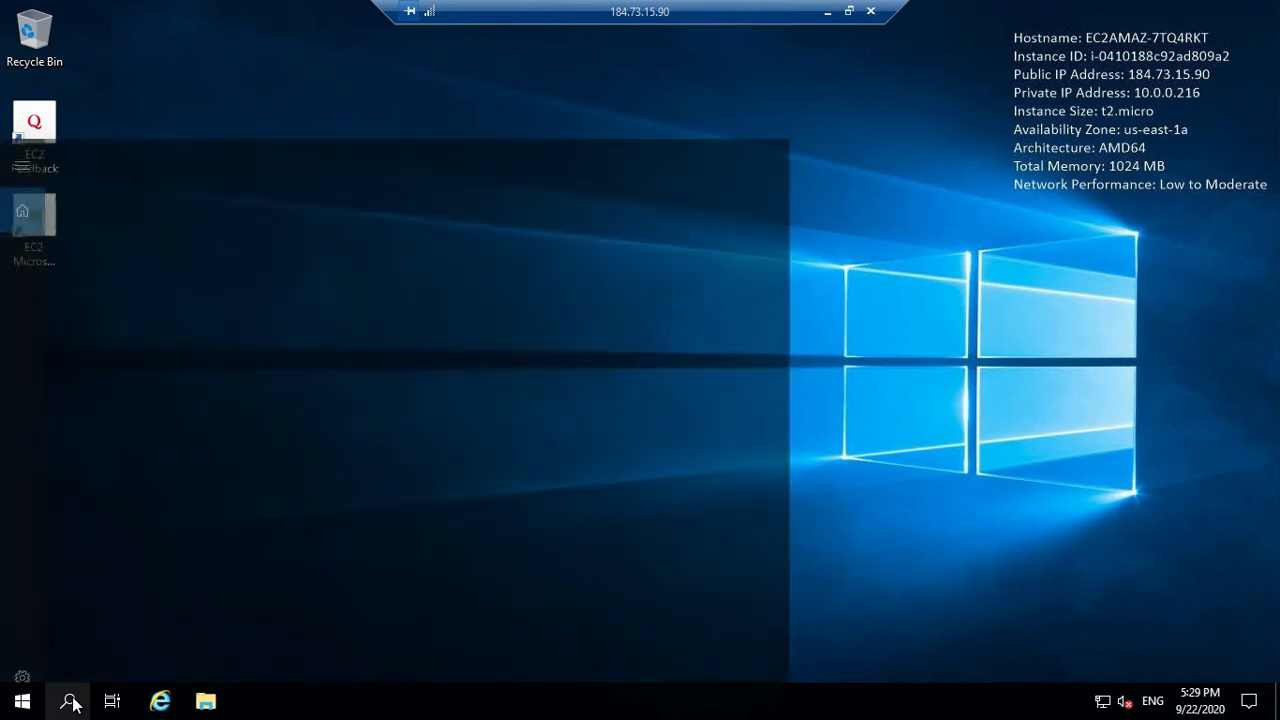
{"action": "type", "text": "re"}
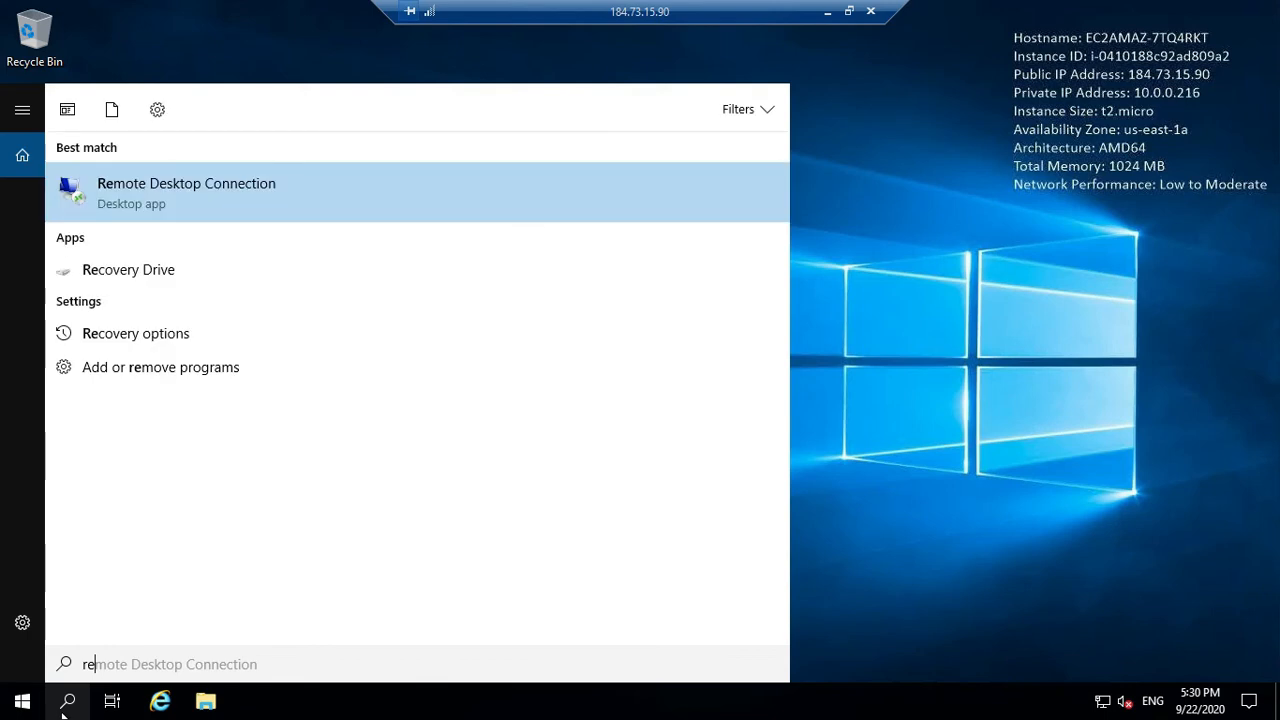
{"action": "left_click", "coordinate": [226, 180]}
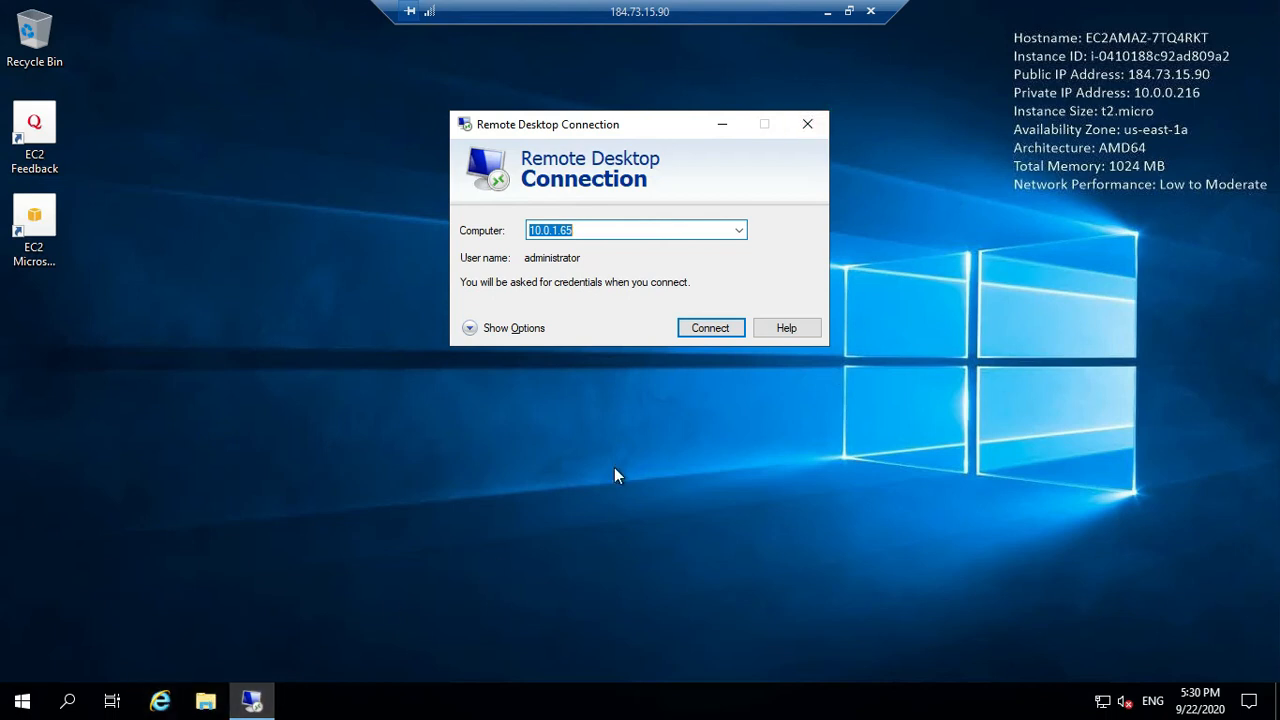
- Minimize the public server's session and copy VPC1-PrivateServer's private IPv4 address from its instance details in Chrome
{"action": "left_click", "coordinate": [828, 12]}
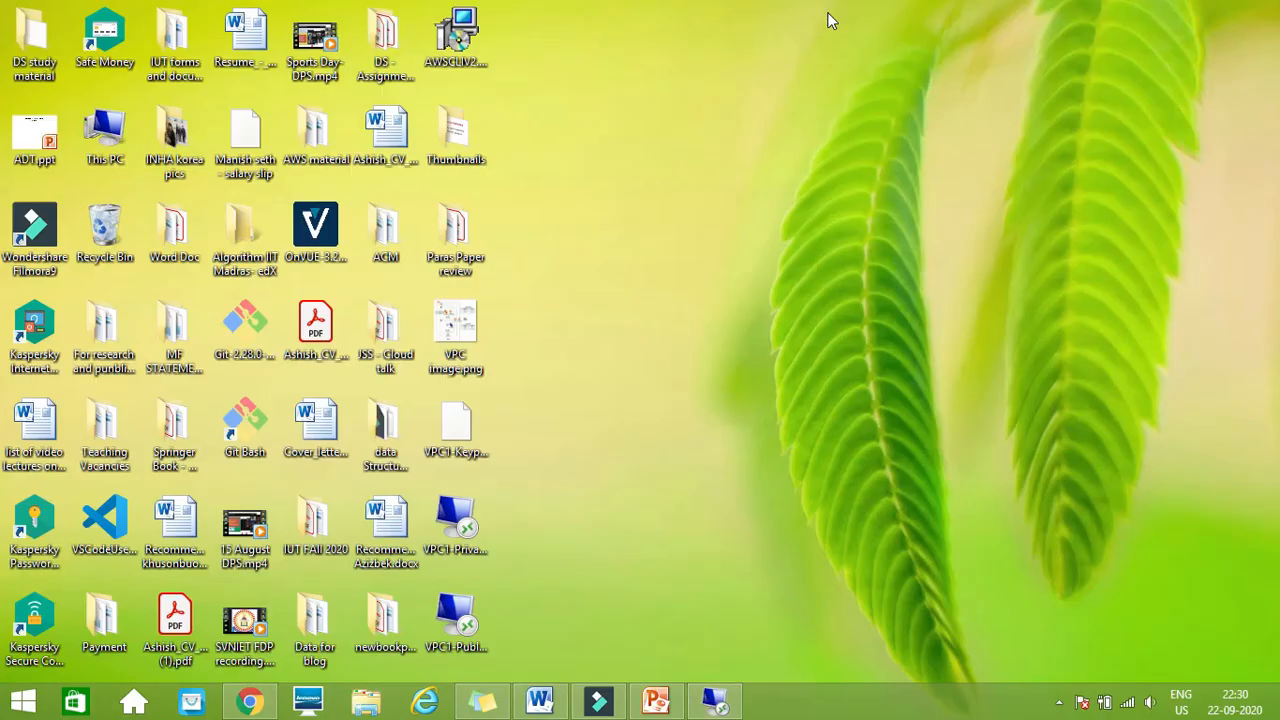
{"action": "left_click", "coordinate": [252, 703]}
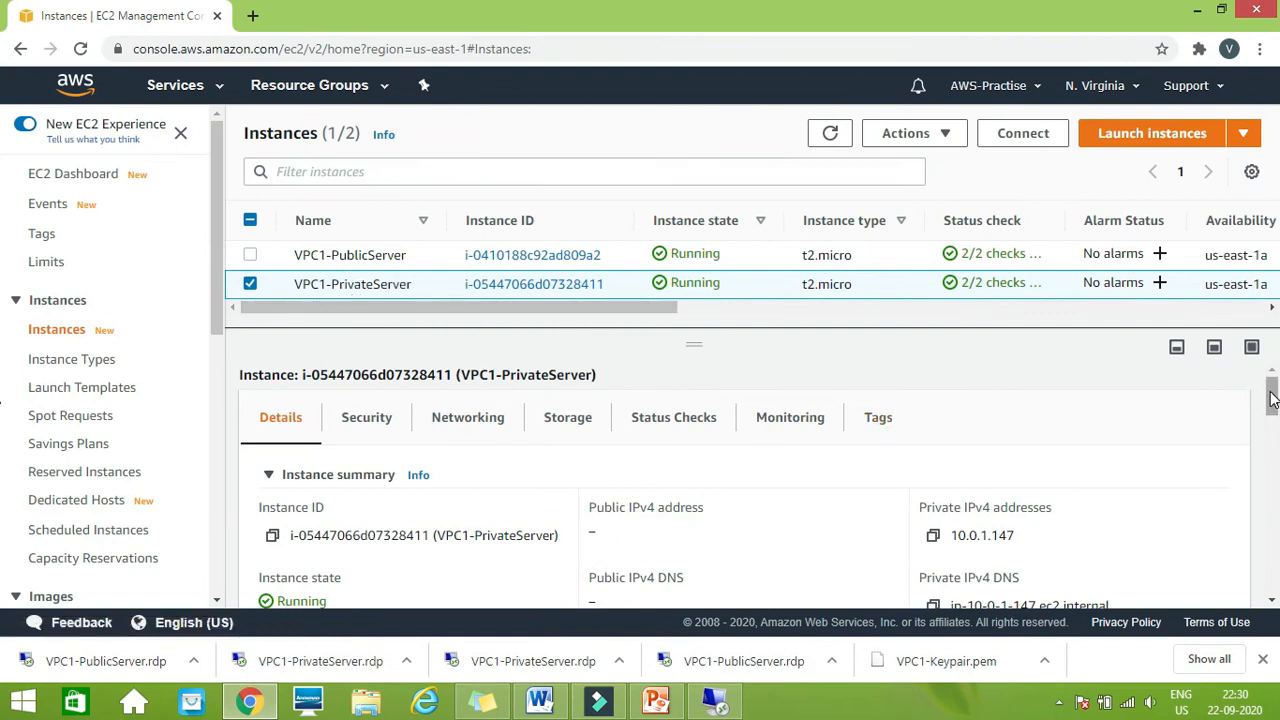
{"action": "left_click", "coordinate": [933, 538]}
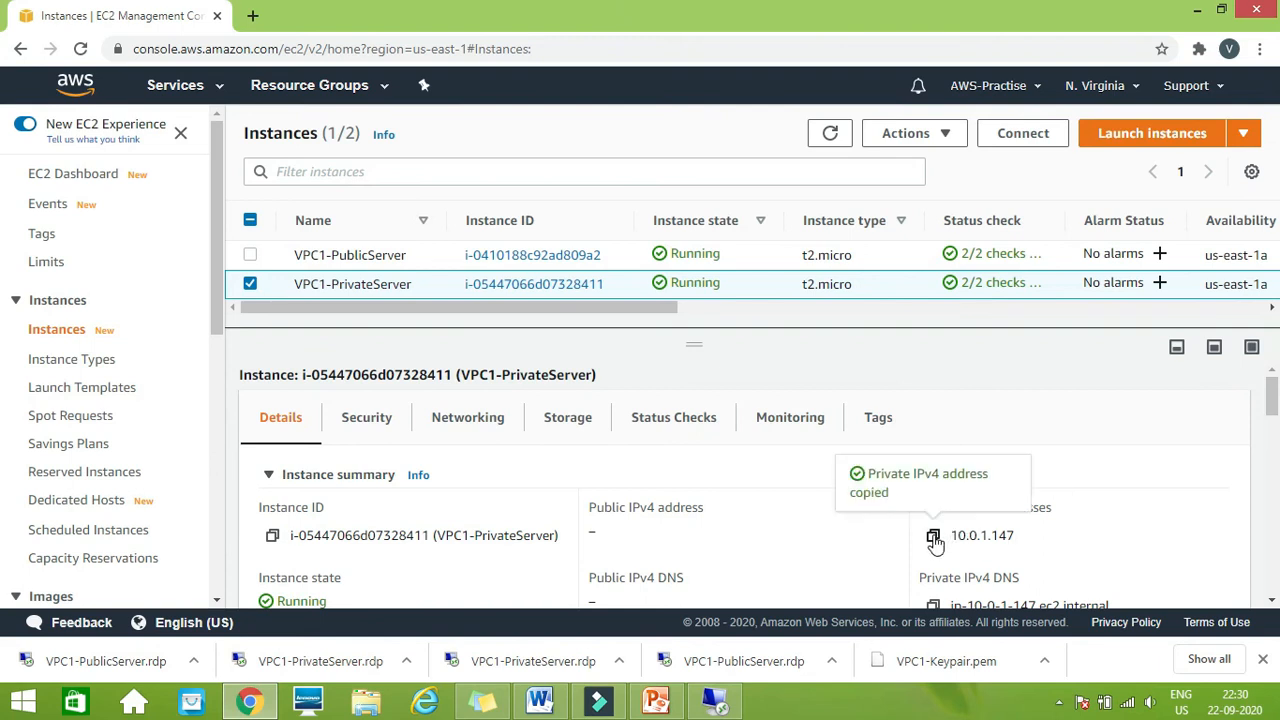
- Return to the public server's session, replace the Remote Desktop target computer with 10.0.1.147 and start connecting
{"action": "left_click", "coordinate": [722, 700]}
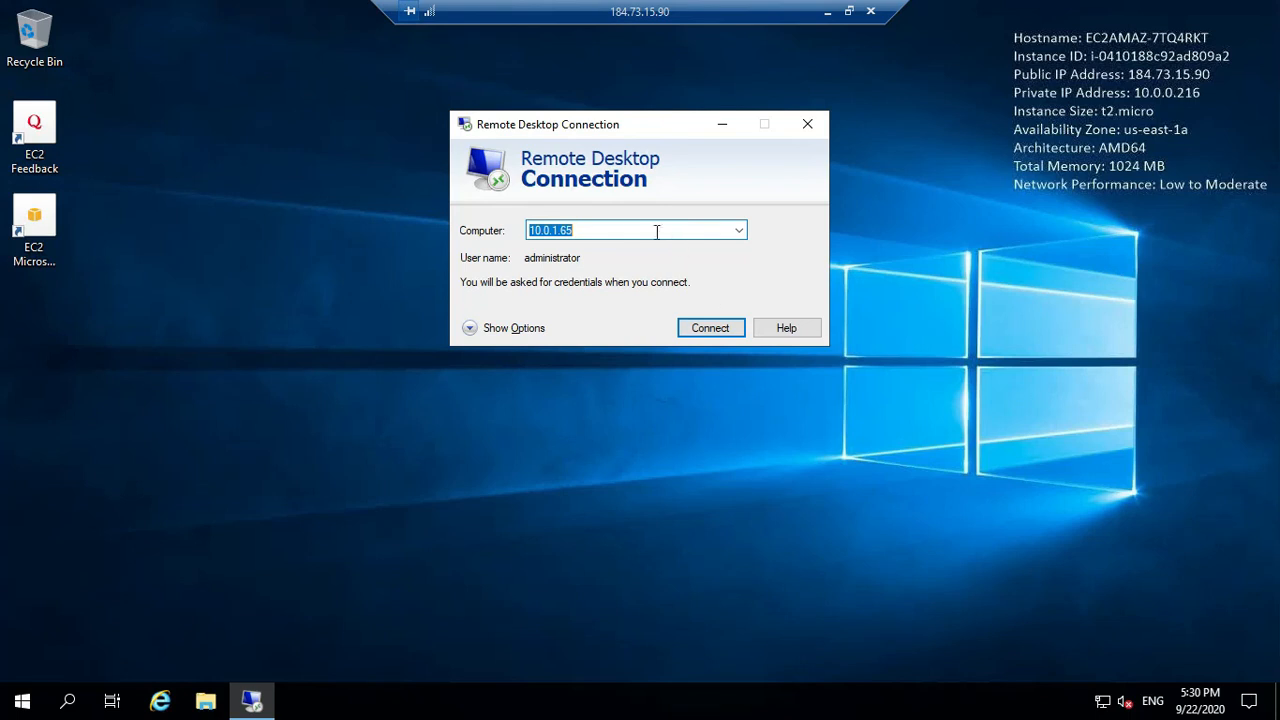
{"action": "left_click_drag", "start_coordinate": [619, 226], "coordinate": [513, 230]}
{"action": "key", "text": "BackSpace"}
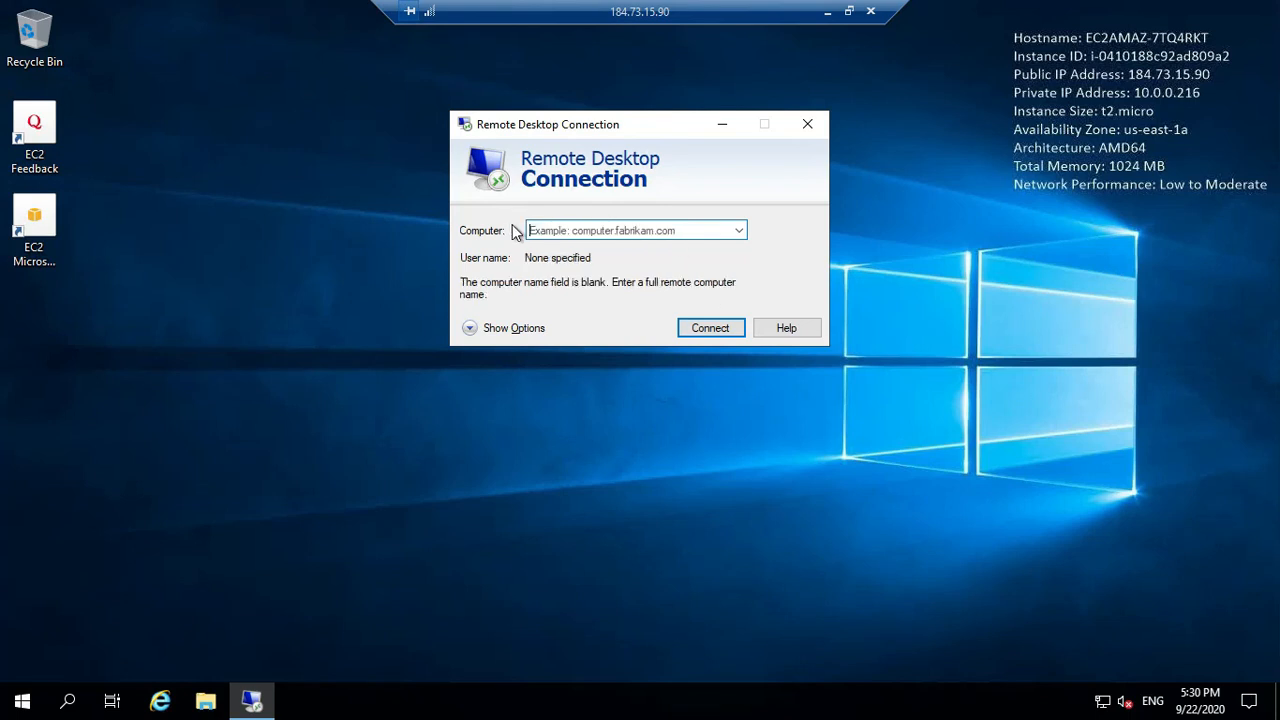
{"action": "key", "text": "ctrl+v"}
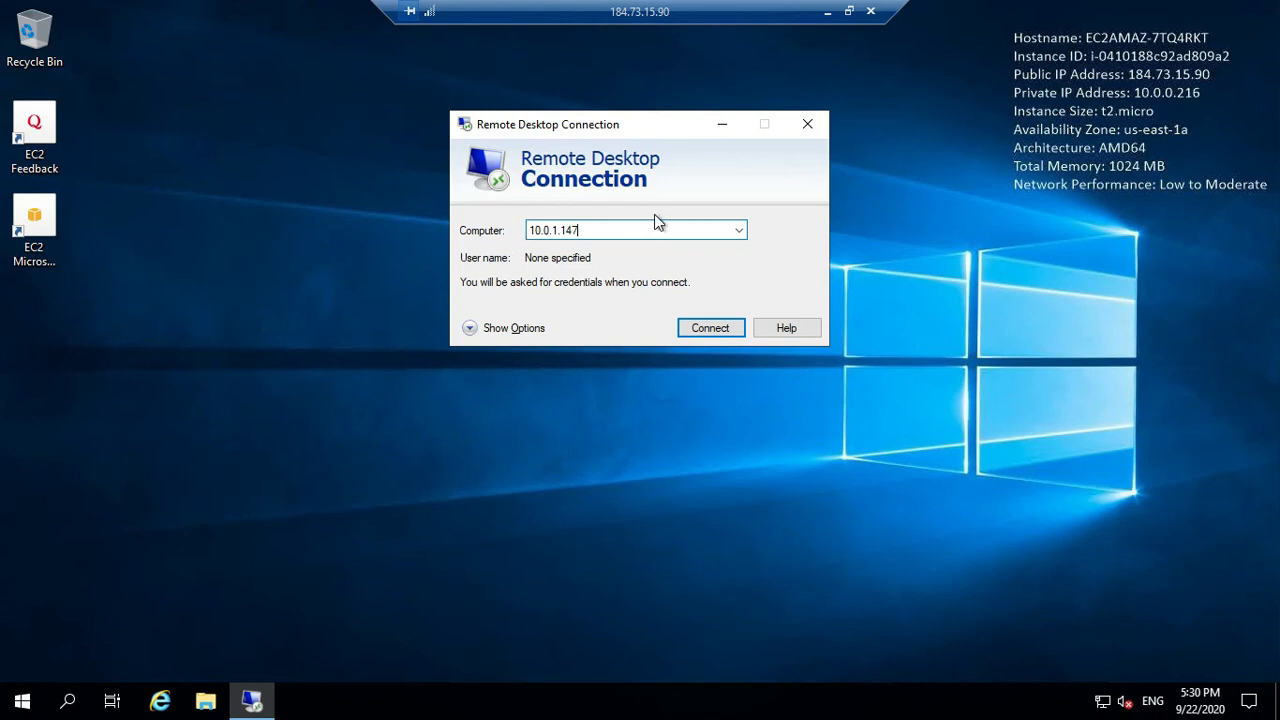
{"action": "left_click", "coordinate": [704, 327]}
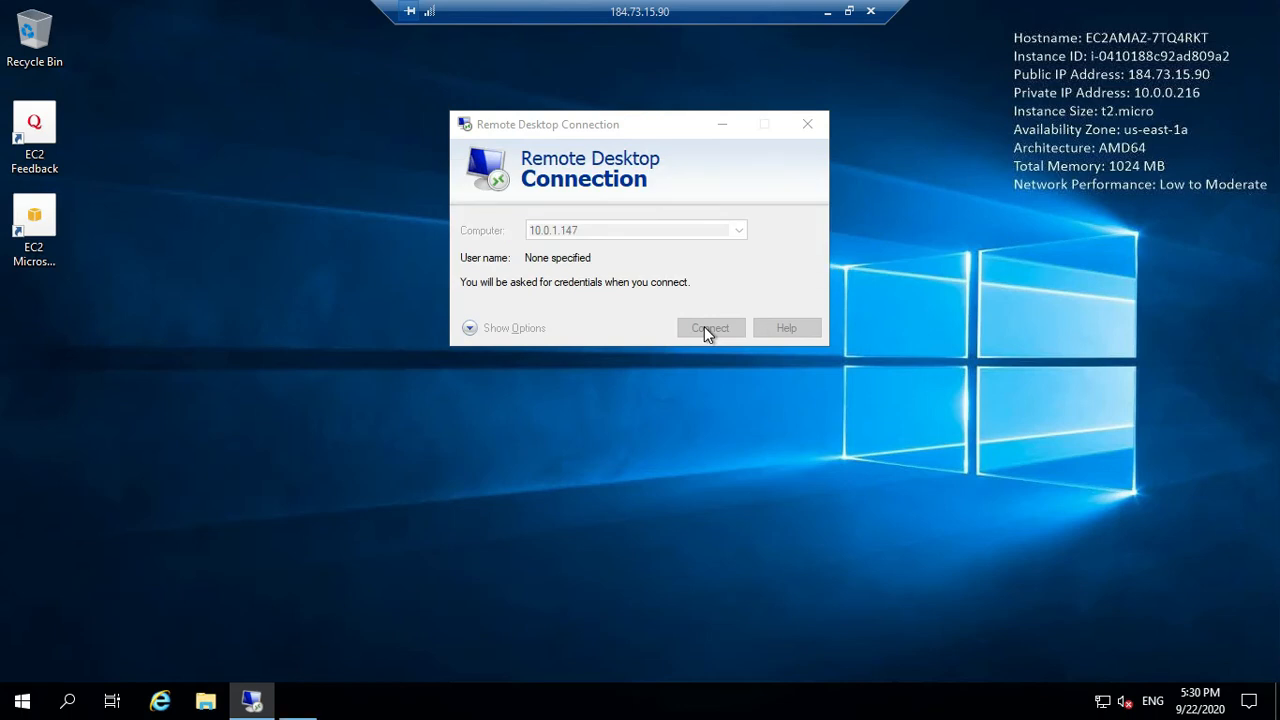
- Enter administrator as the user name in the credentials prompt for 10.0.1.147
{"action": "type", "text": "administ"}
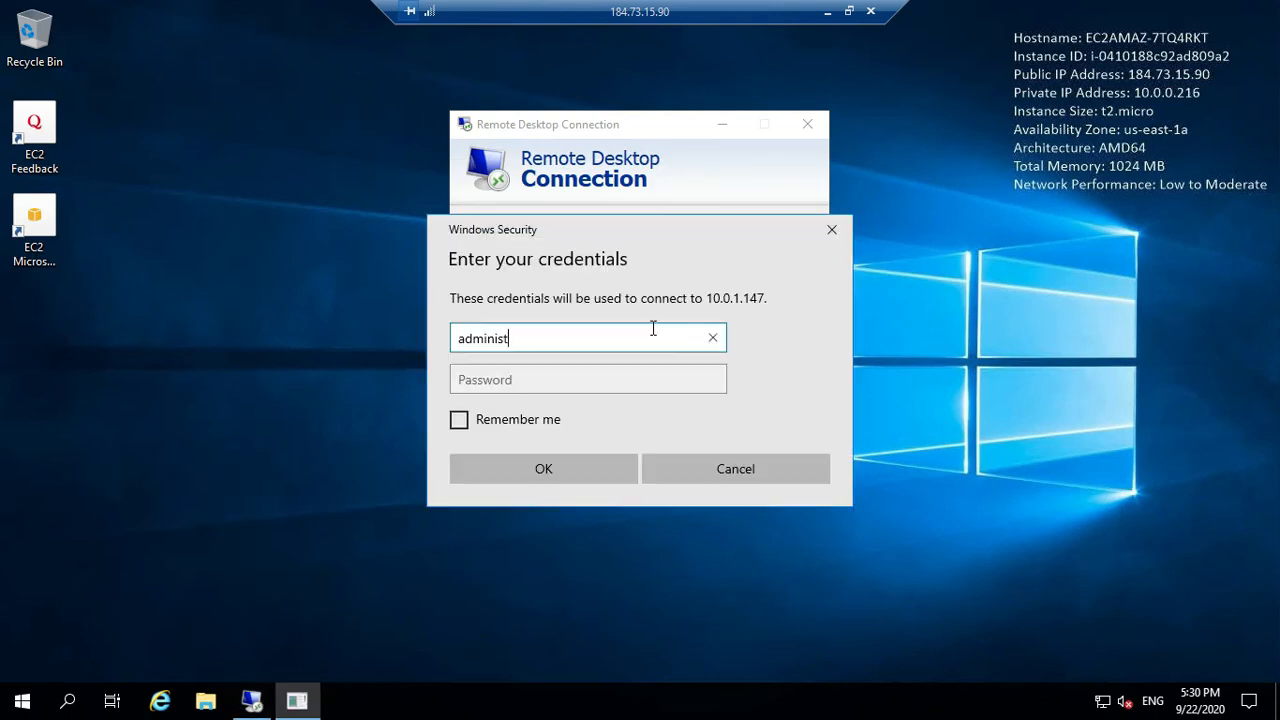
{"action": "type", "text": "ra"}
{"action": "type", "text": "totr"}
{"action": "key", "text": "BackSpace"}
{"action": "key", "text": "BackSpace"}
{"action": "type", "text": "r"}
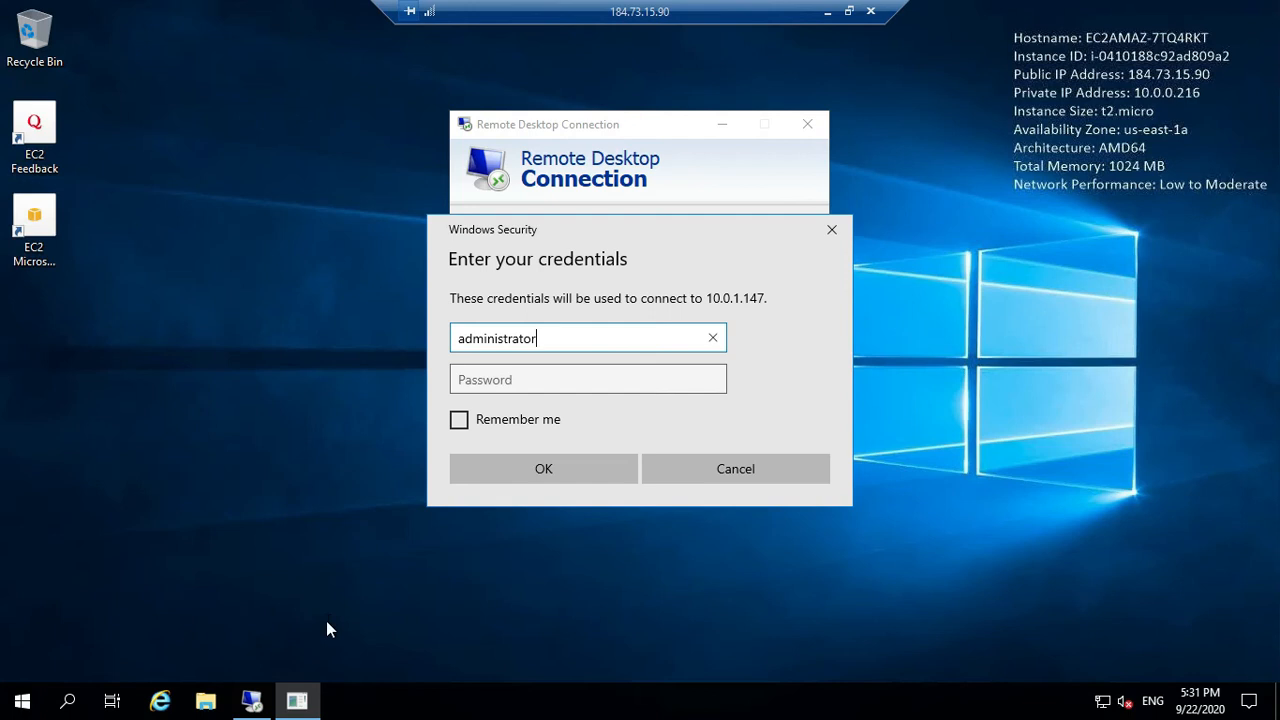
- Switch back to Chrome and request the Windows password for VPC1-PrivateServer from its RDP client connection options
{"action": "left_click", "coordinate": [827, 11]}
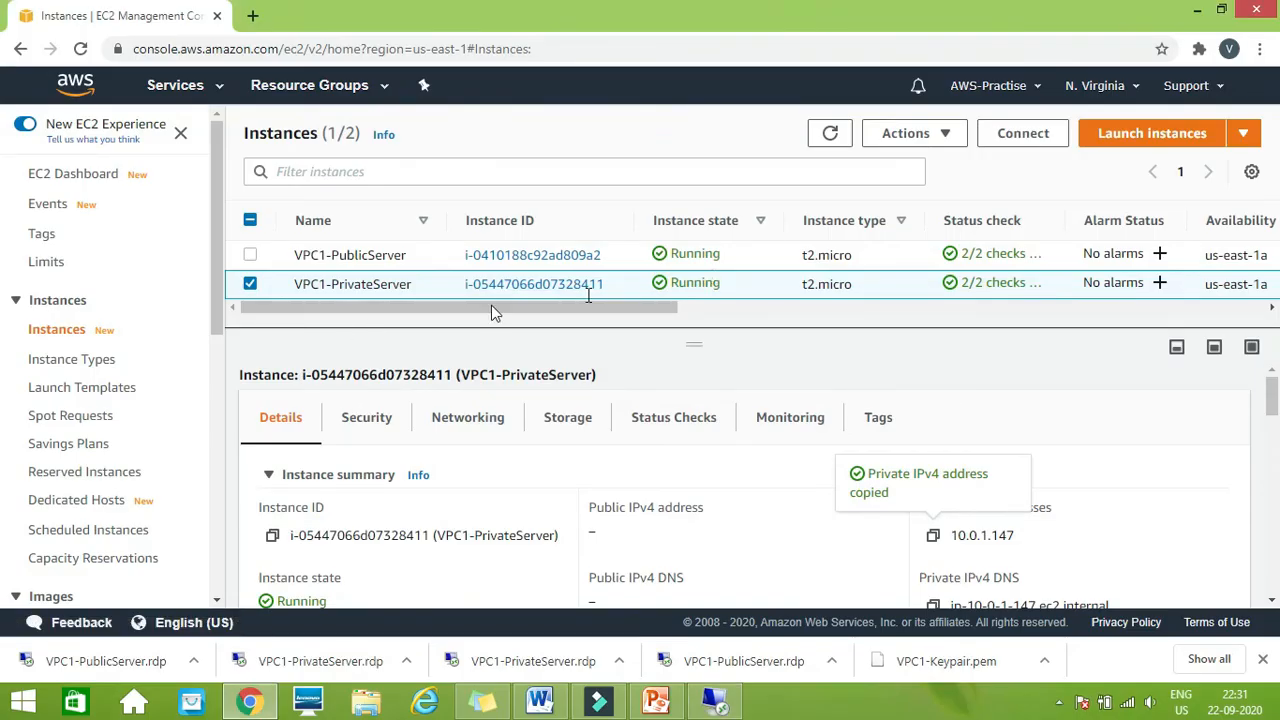
{"action": "left_click", "coordinate": [1018, 138]}
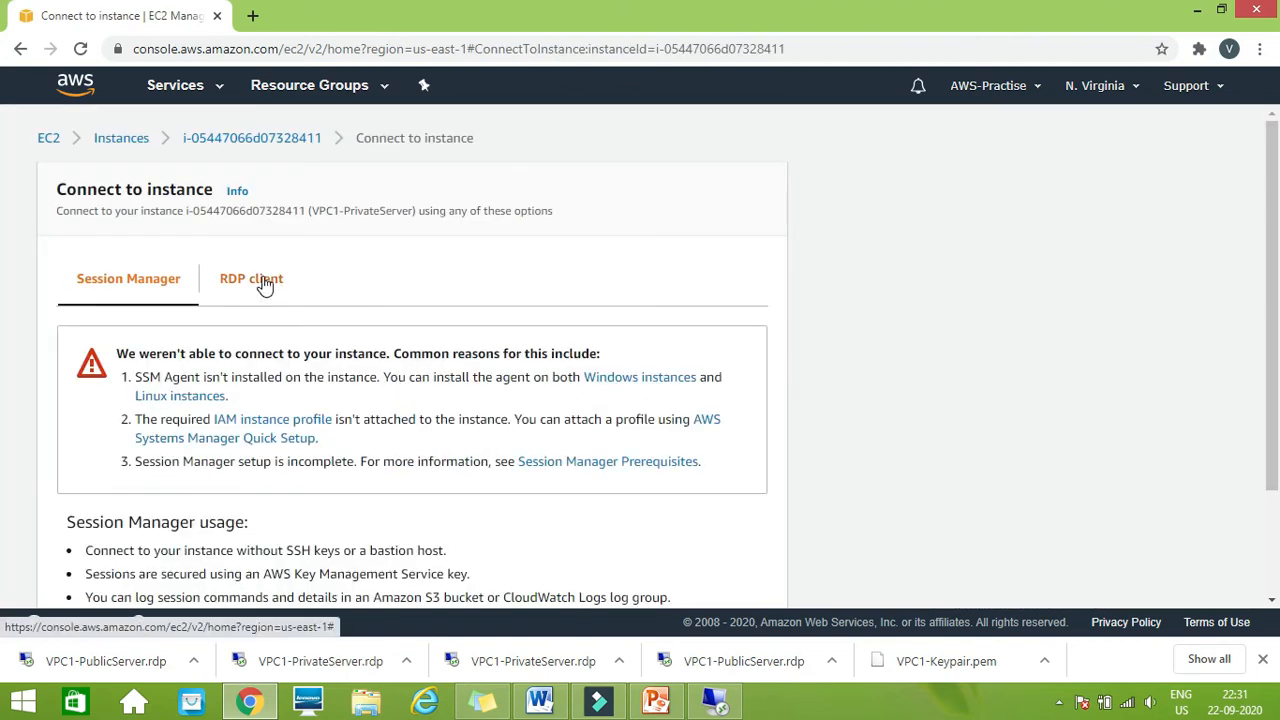
{"action": "left_click", "coordinate": [265, 283]}
{"action": "scroll", "coordinate": [3, 376], "scroll_direction": "down", "scroll_amount": 2}
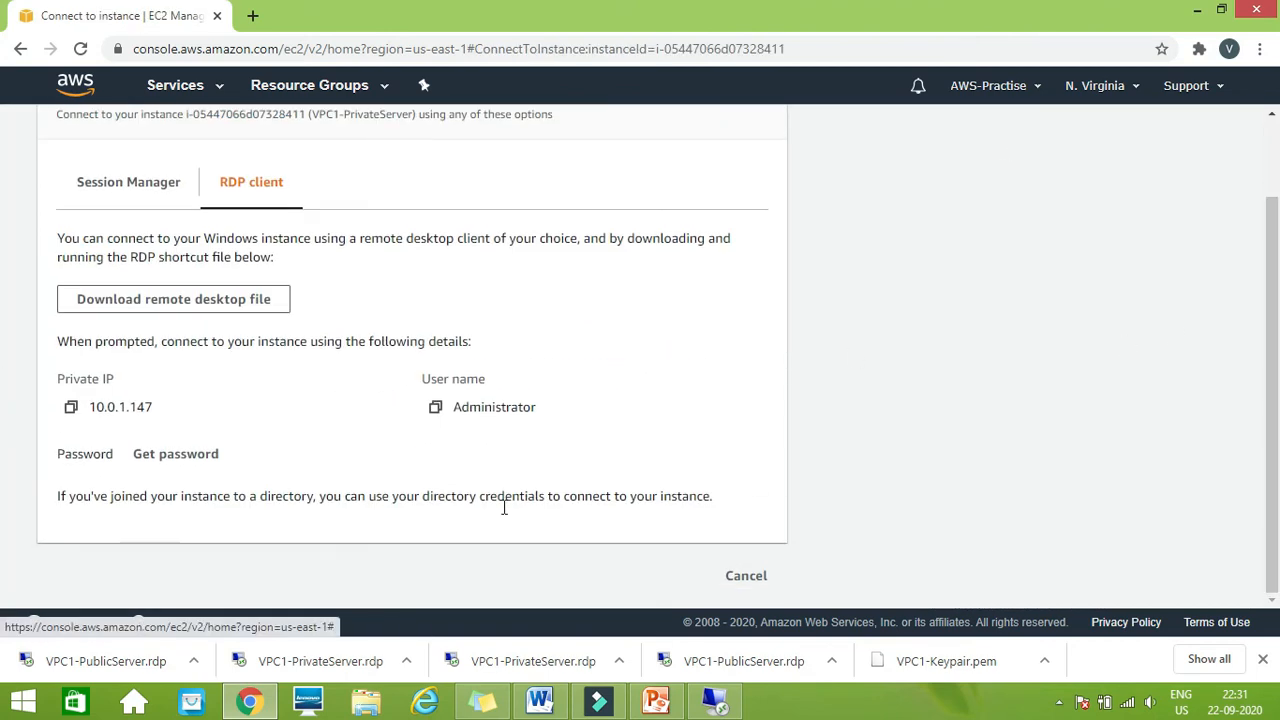
{"action": "left_click", "coordinate": [205, 456]}
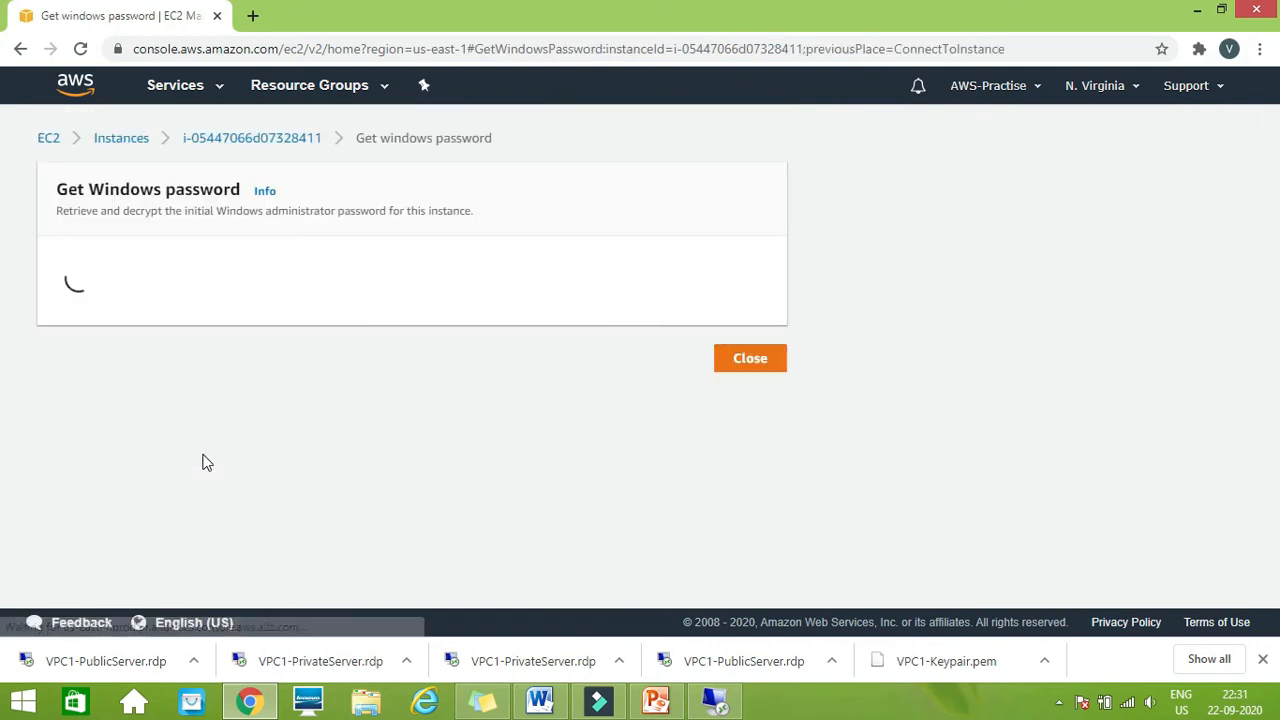
- Load the key pair file VPC1-Keypair.pem and decrypt the private server's Windows administrator password
{"action": "left_click", "coordinate": [141, 435]}
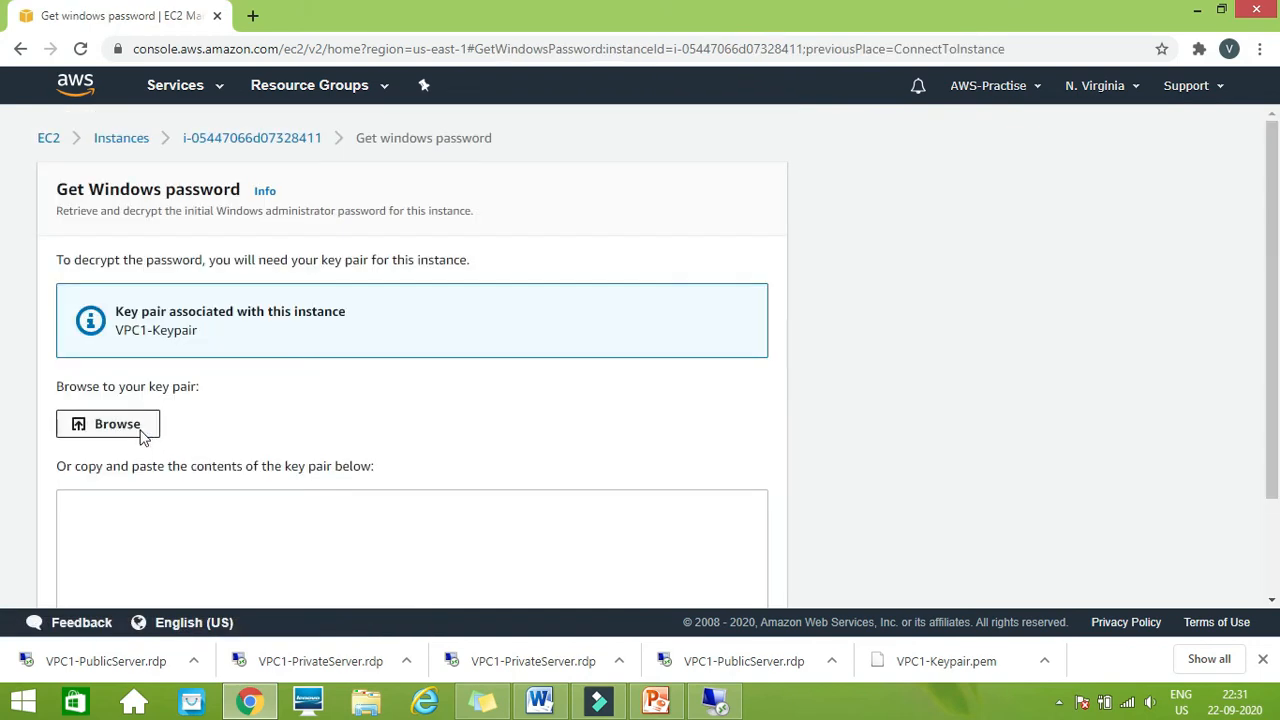
{"action": "double_click", "coordinate": [703, 435]}
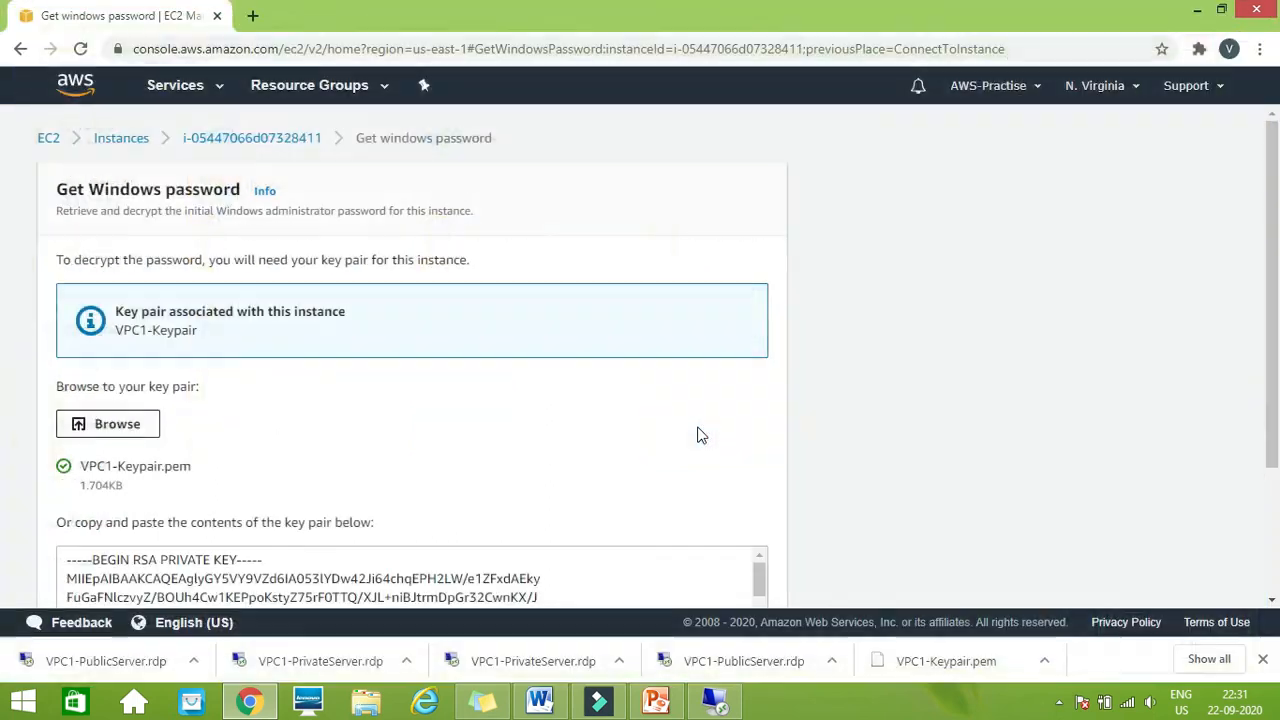
{"action": "scroll", "coordinate": [5, 488], "scroll_direction": "down", "scroll_amount": 2}
{"action": "scroll", "coordinate": [5, 488], "scroll_direction": "down", "scroll_amount": 1}
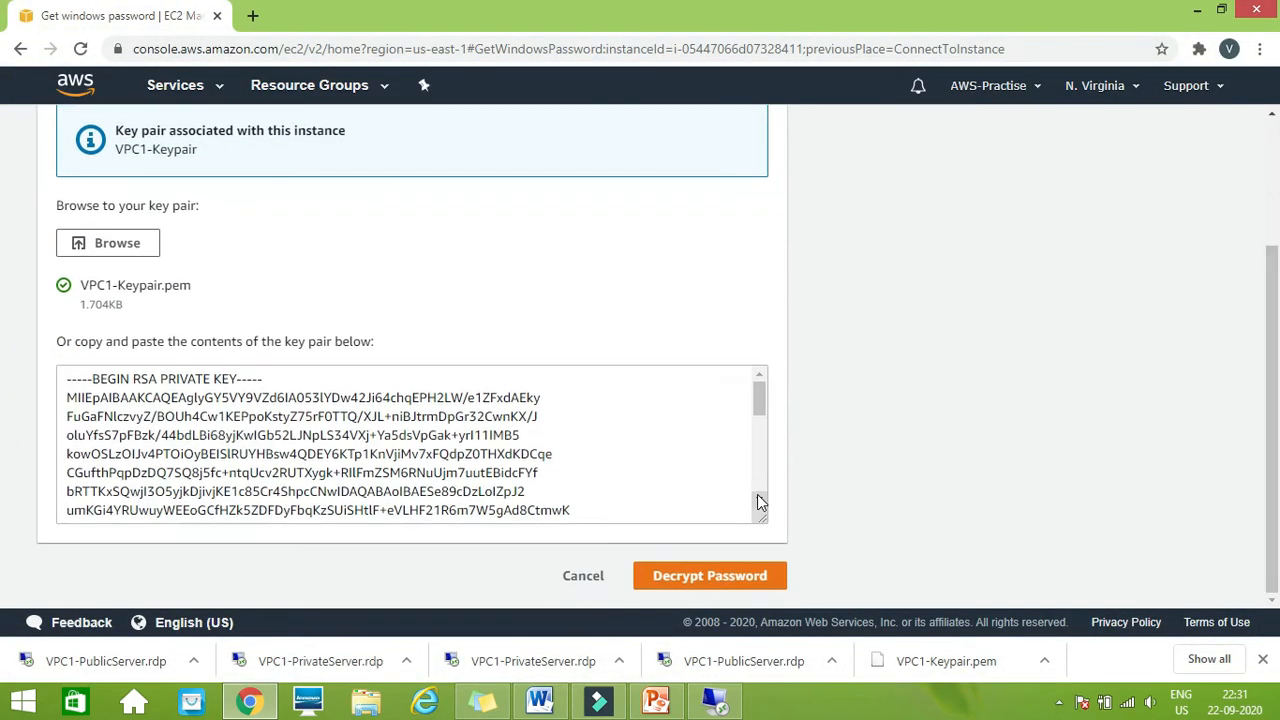
{"action": "left_click", "coordinate": [706, 590]}
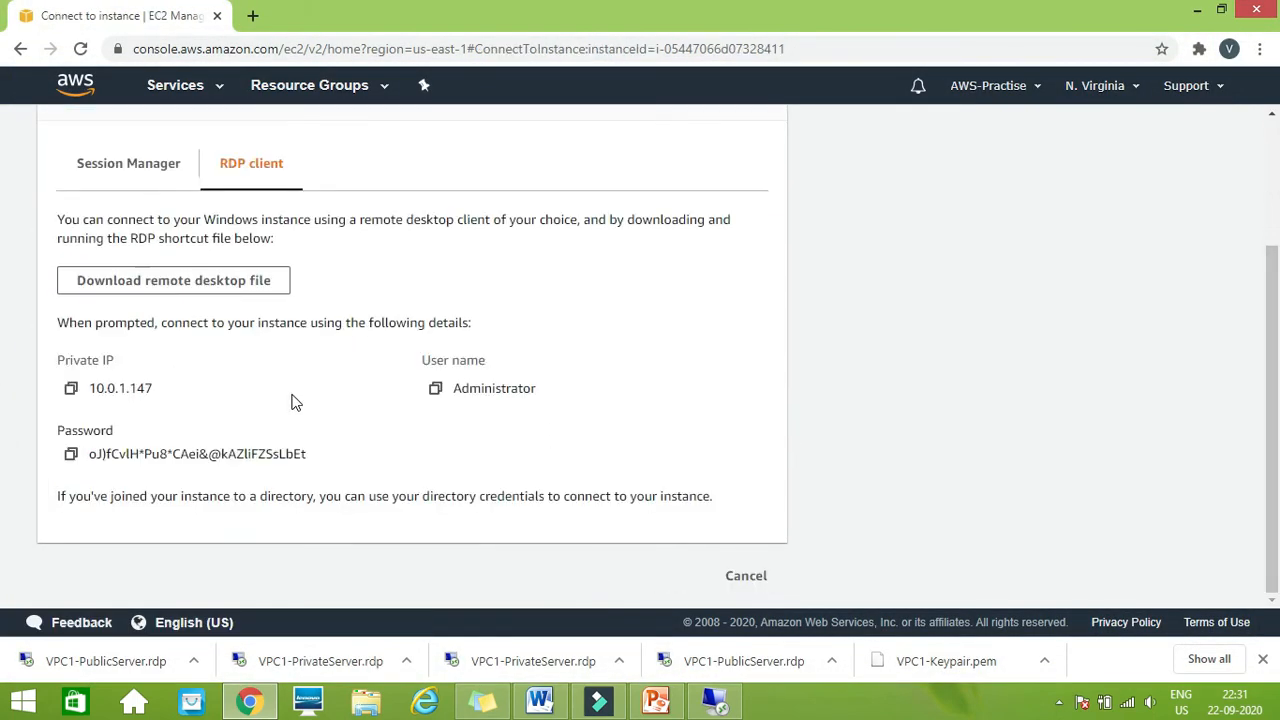
- Copy the decrypted password, enter it in the public server session's password field for 10.0.1.147, and connect despite the certificate errors
{"action": "left_click", "coordinate": [71, 454]}
{"action": "left_click", "coordinate": [714, 700]}
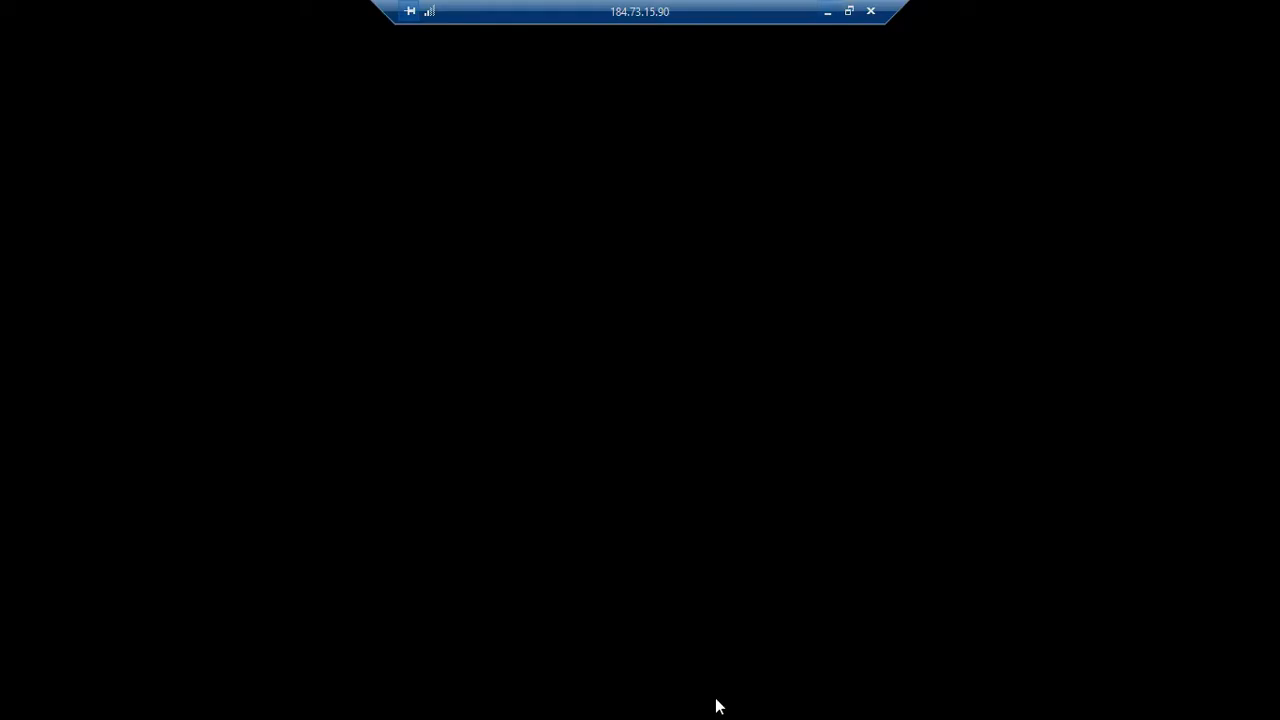
{"action": "left_click", "coordinate": [592, 380]}
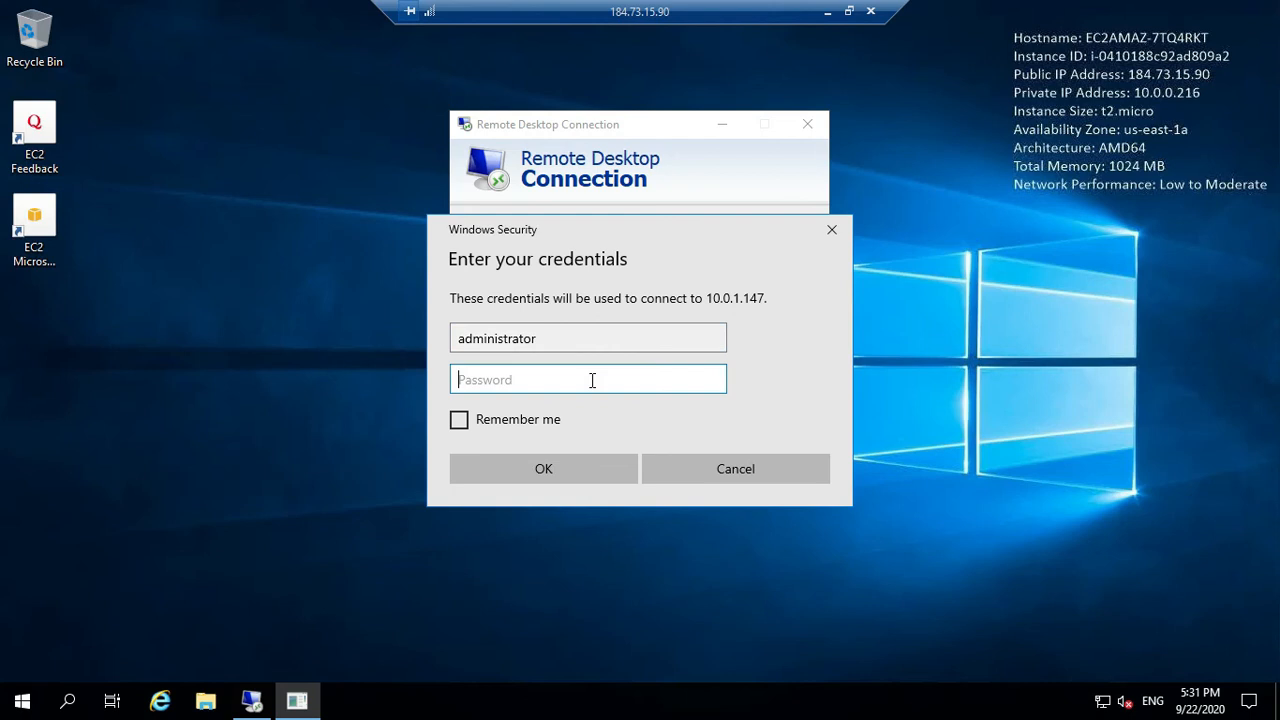
{"action": "key", "text": "ctrl+v"}
{"action": "left_click", "coordinate": [574, 473]}
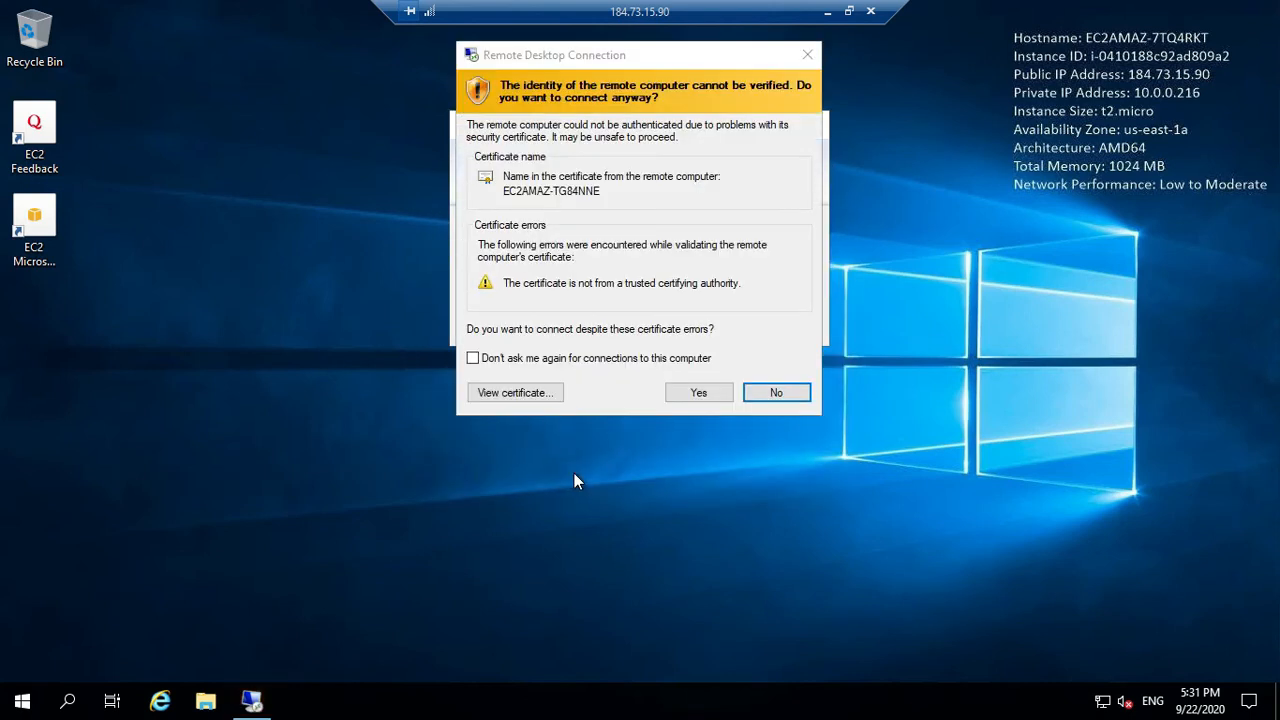
{"action": "left_click", "coordinate": [704, 391]}
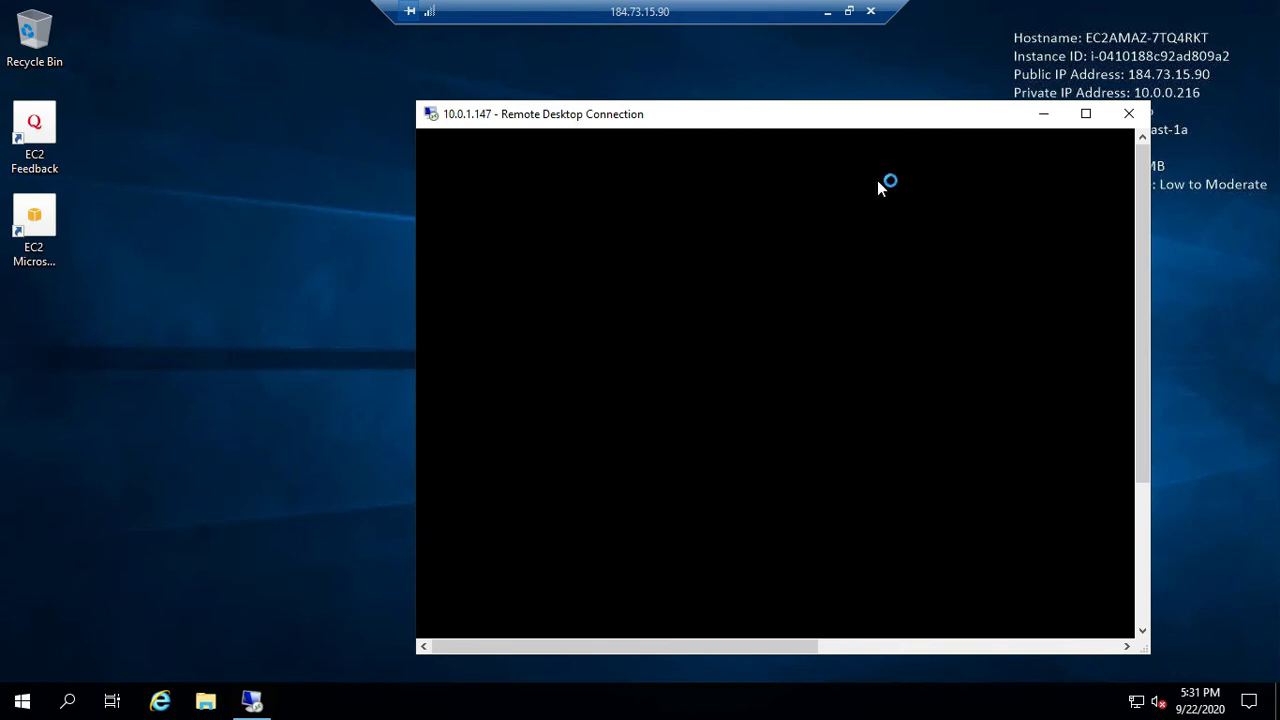
- Reposition the 10.0.1.147 session window on the public server's desktop and view the far side of the private server's desktop
{"action": "left_click_drag", "start_coordinate": [823, 117], "coordinate": [760, 125]}
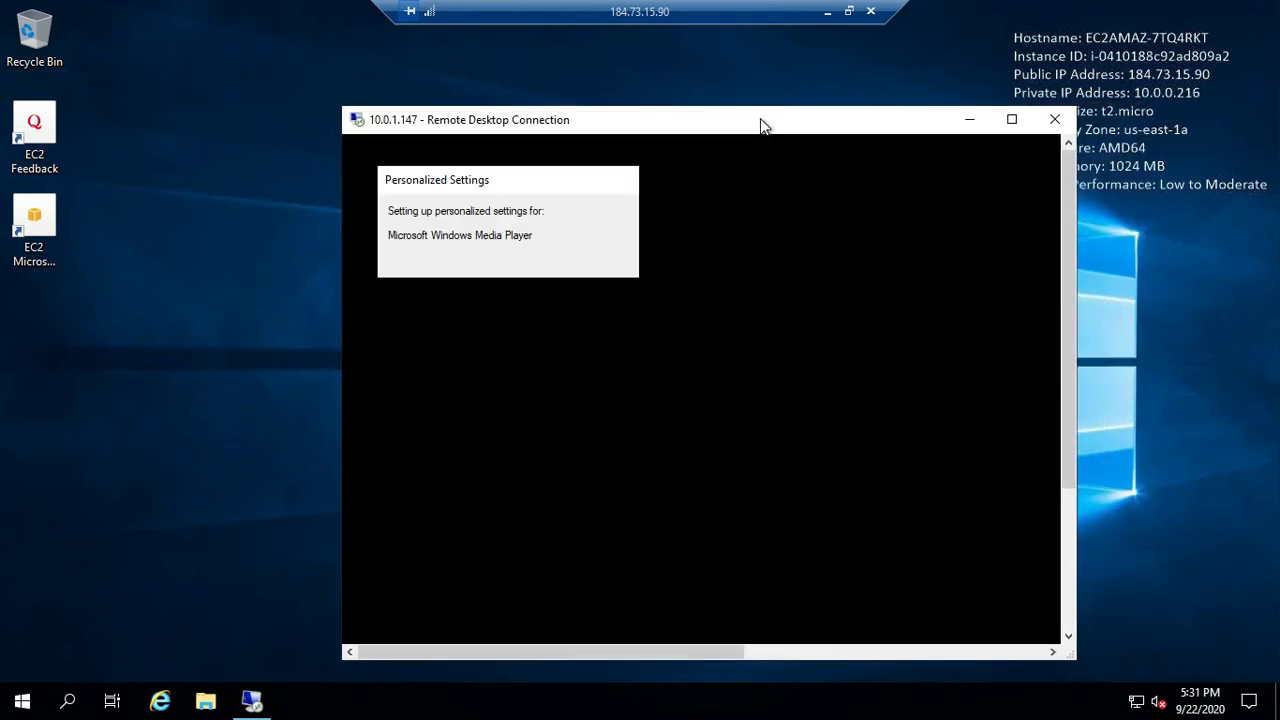
{"action": "left_click_drag", "start_coordinate": [762, 124], "coordinate": [548, 163]}
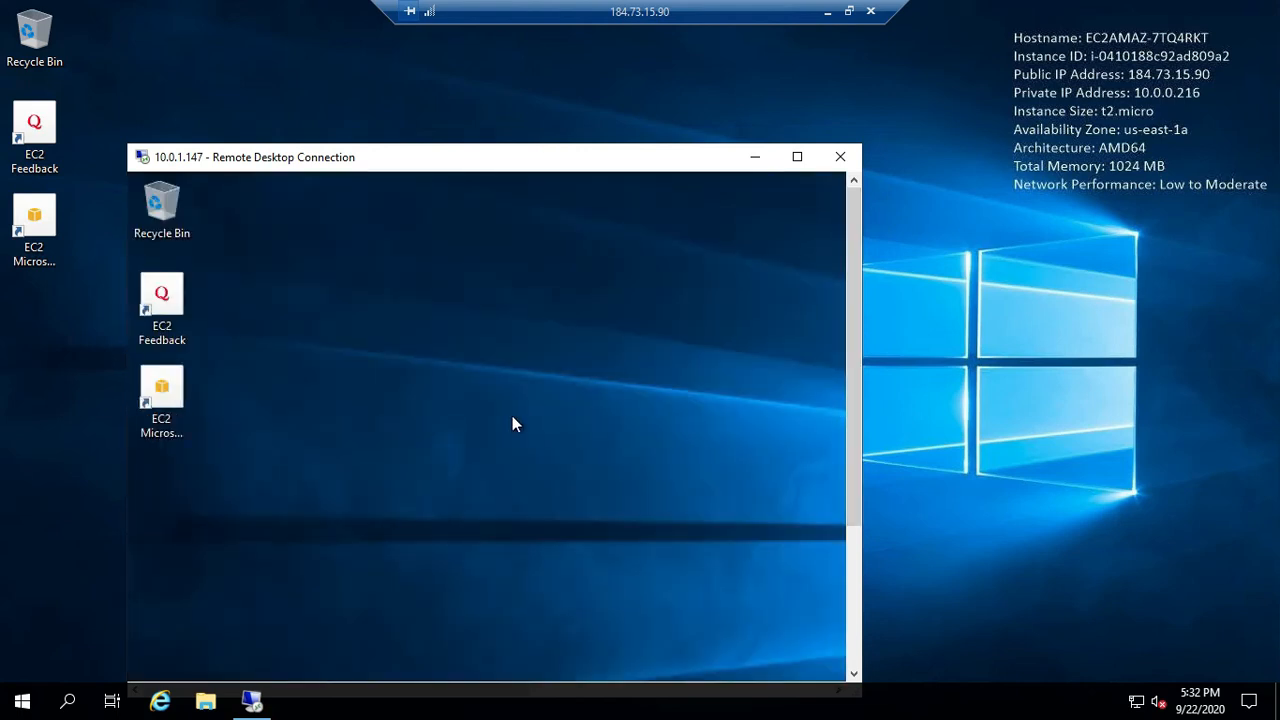
{"action": "left_click_drag", "start_coordinate": [527, 160], "coordinate": [528, 112]}
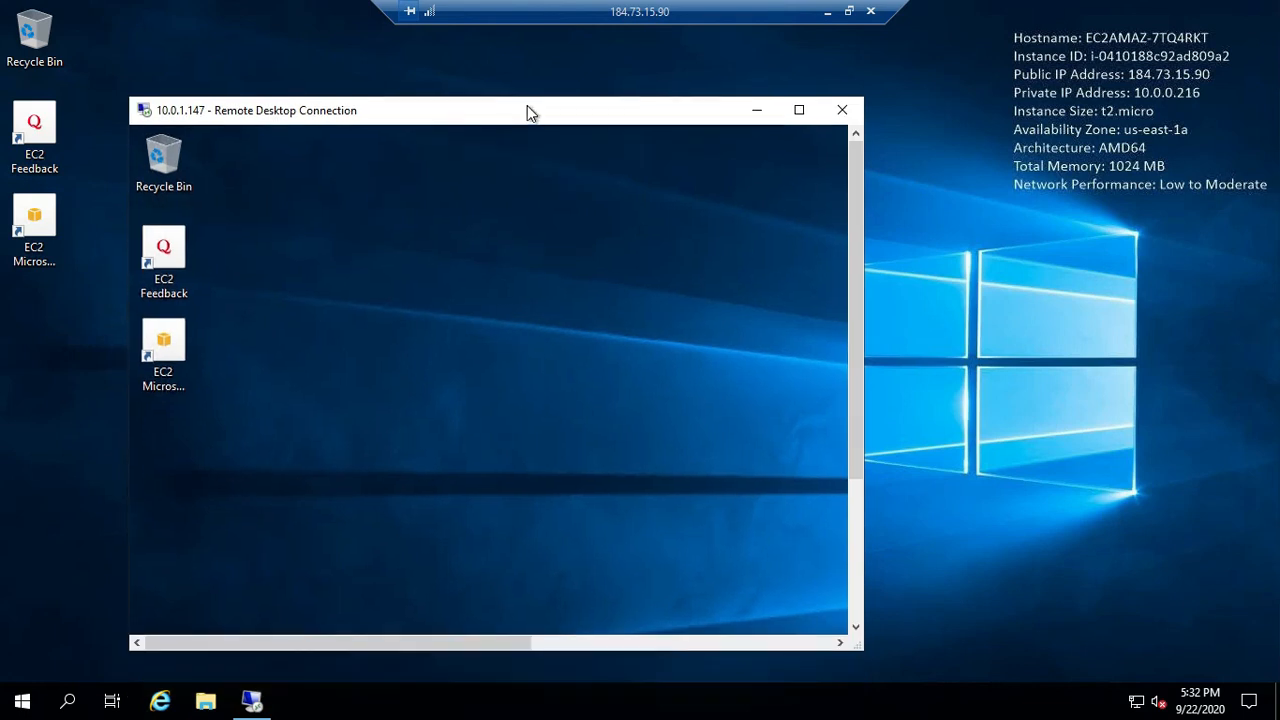
{"action": "left_click_drag", "start_coordinate": [482, 648], "coordinate": [726, 643]}
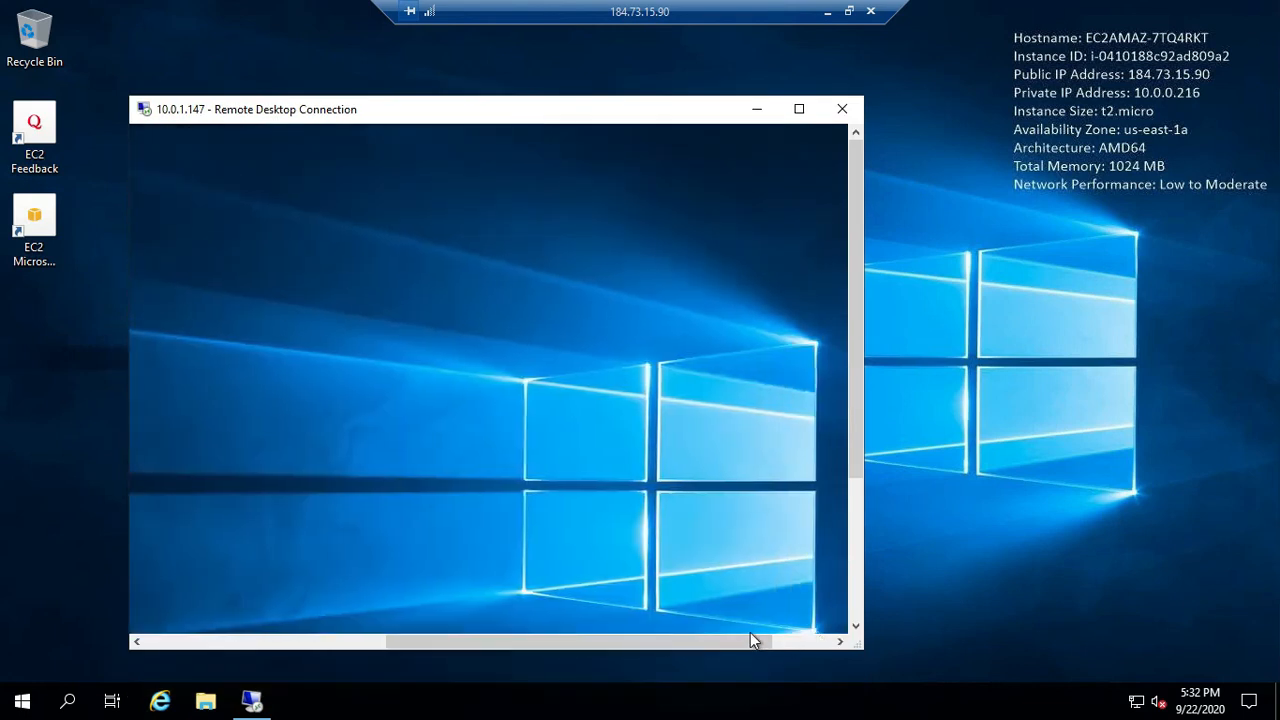
- Start Internet Explorer on the private server (10.0.1.147) and accept the recommended security, privacy and compatibility settings
{"action": "left_click", "coordinate": [836, 641]}
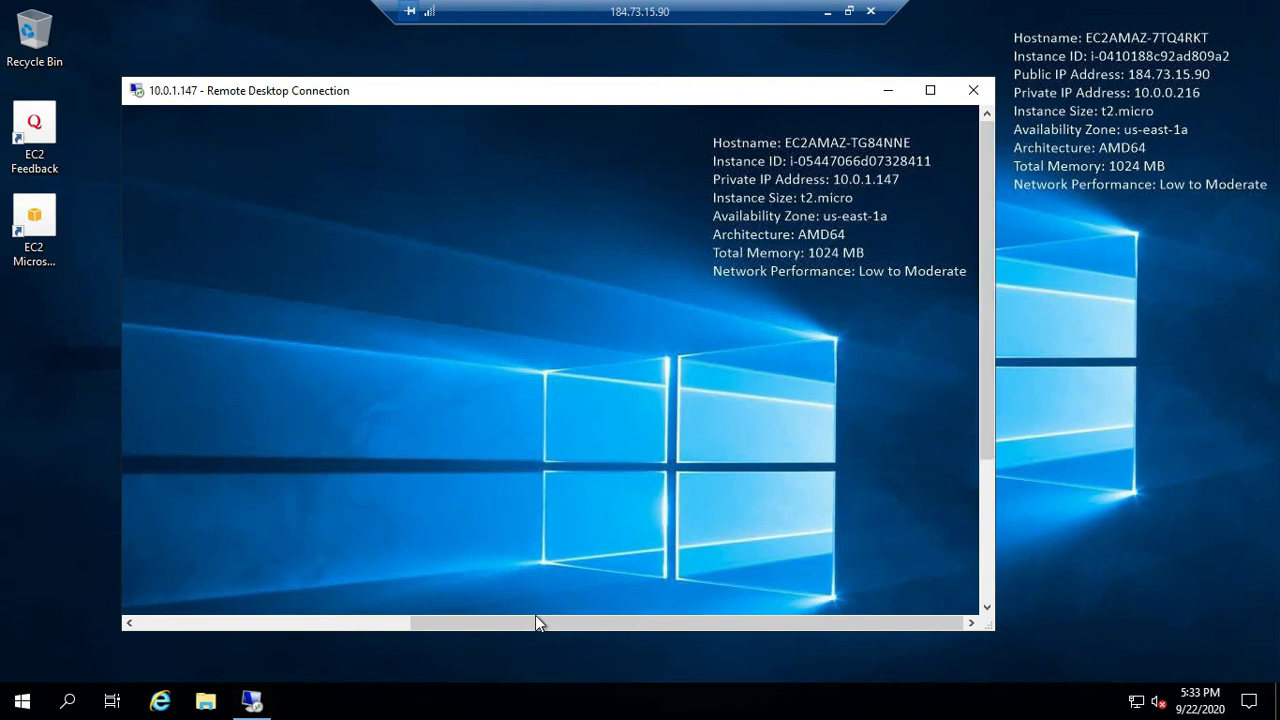
{"action": "left_click_drag", "start_coordinate": [519, 623], "coordinate": [258, 620]}
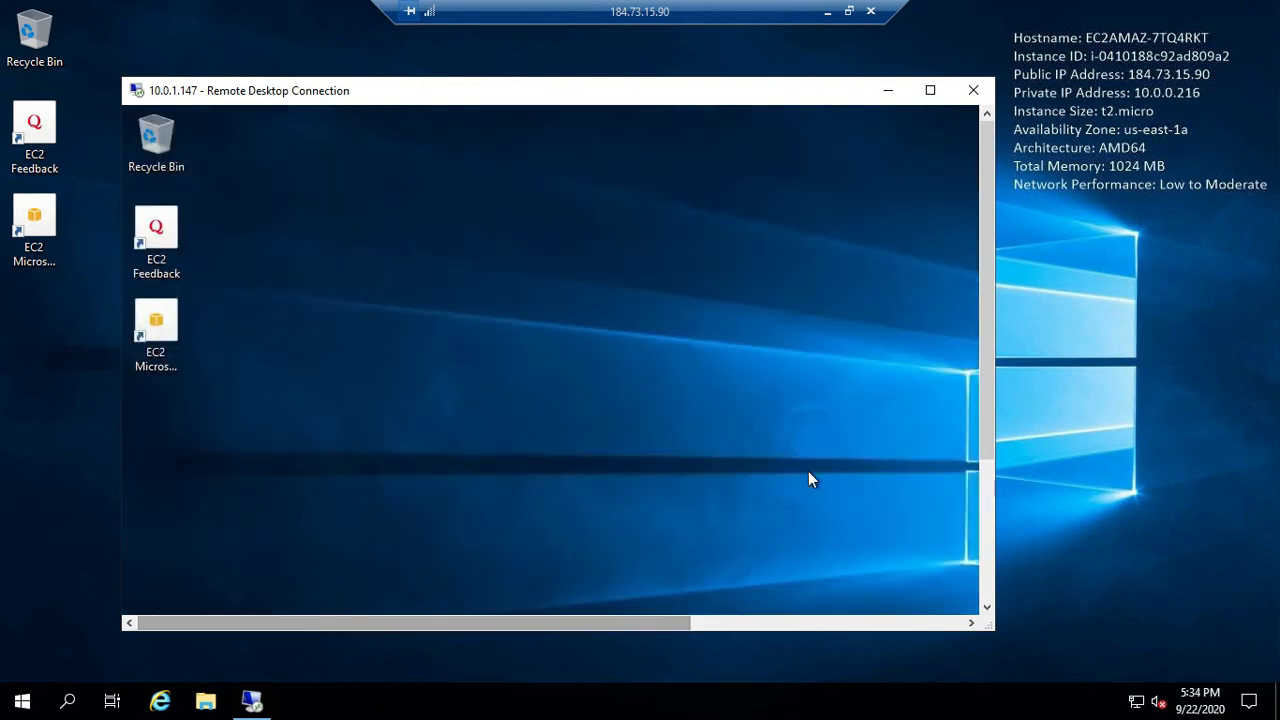
{"action": "left_click_drag", "start_coordinate": [988, 395], "coordinate": [990, 578]}
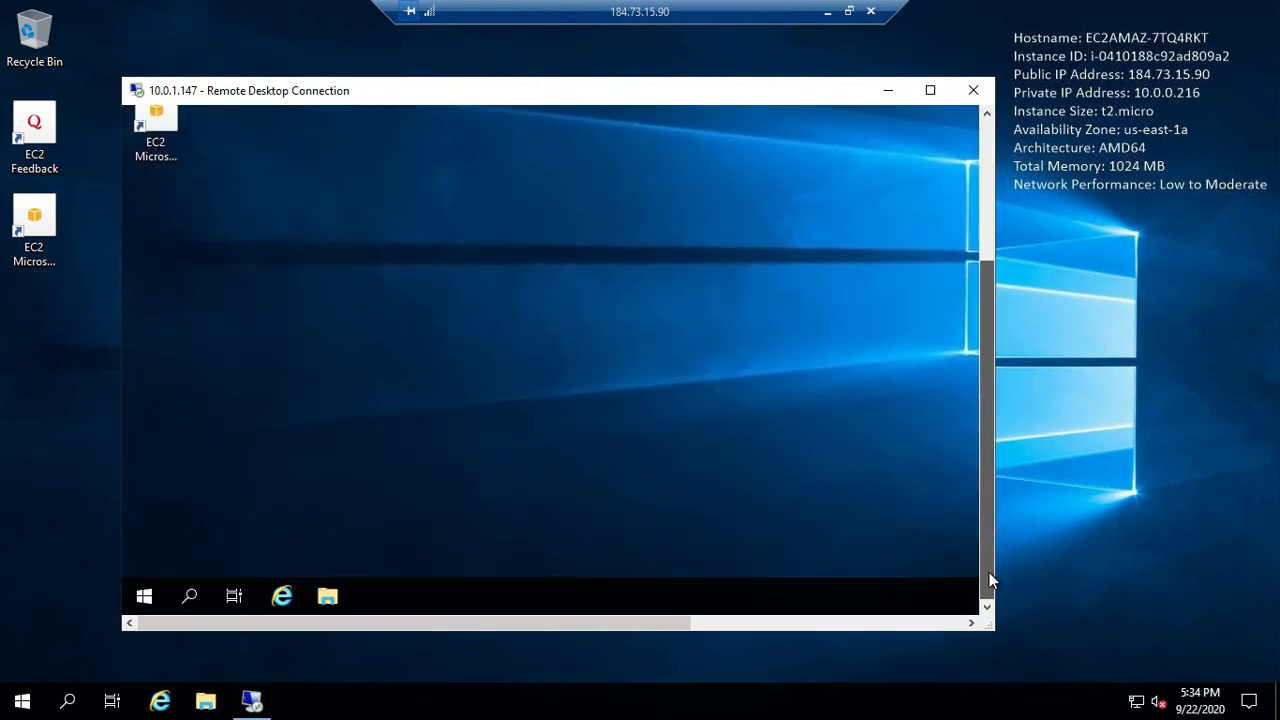
{"action": "left_click", "coordinate": [284, 602]}
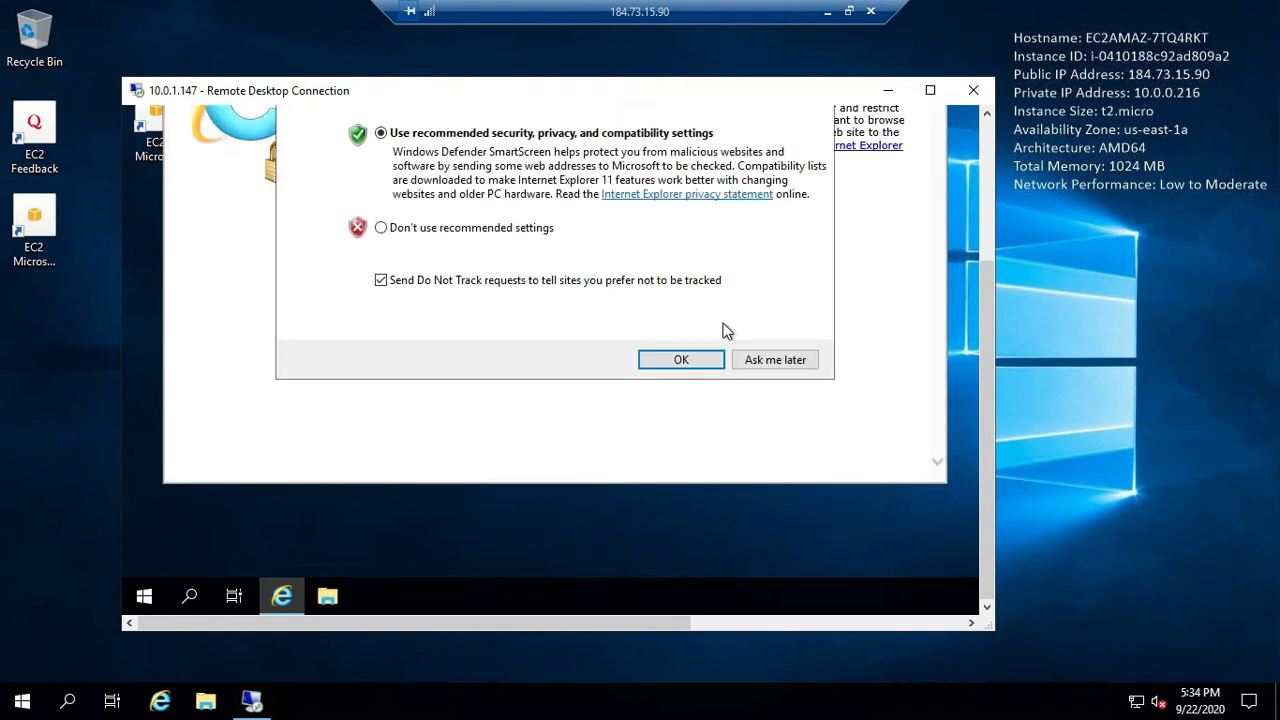
{"action": "left_click", "coordinate": [716, 362]}
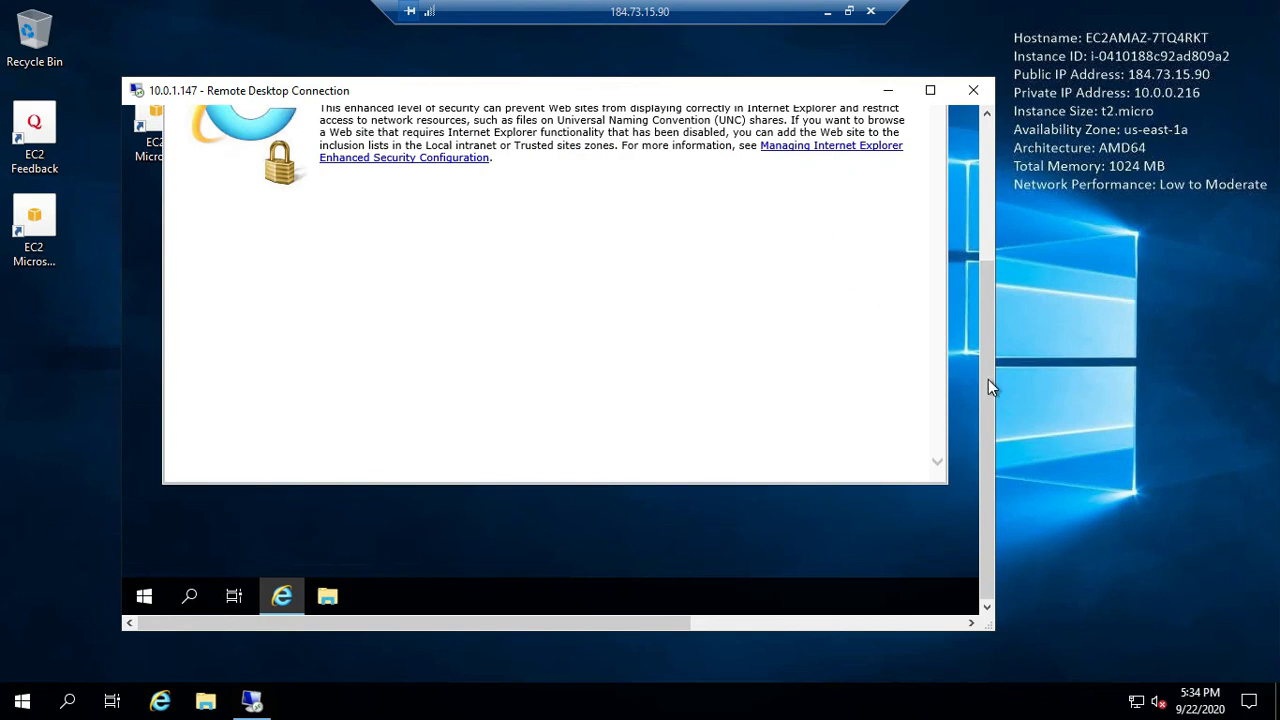
{"action": "left_click_drag", "start_coordinate": [988, 379], "coordinate": [977, 184]}
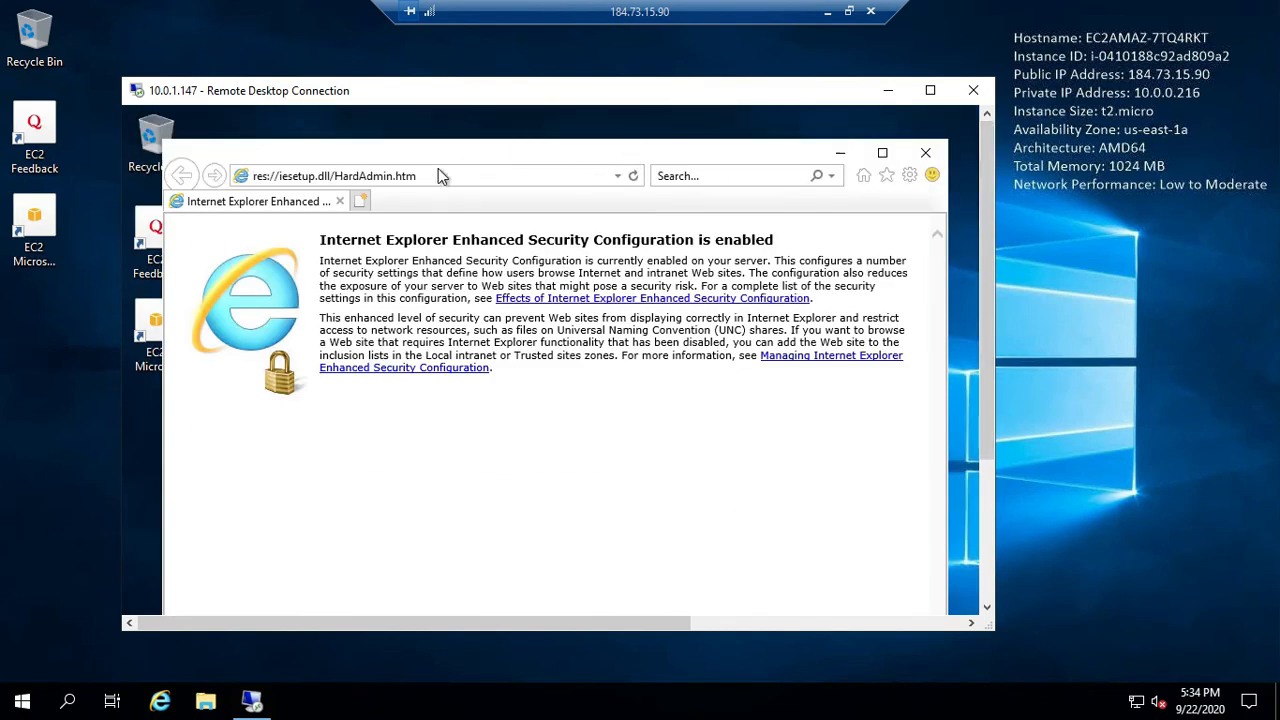
- Try to load amazon.com in the private server's browser to test its internet access
{"action": "left_click", "coordinate": [426, 176]}
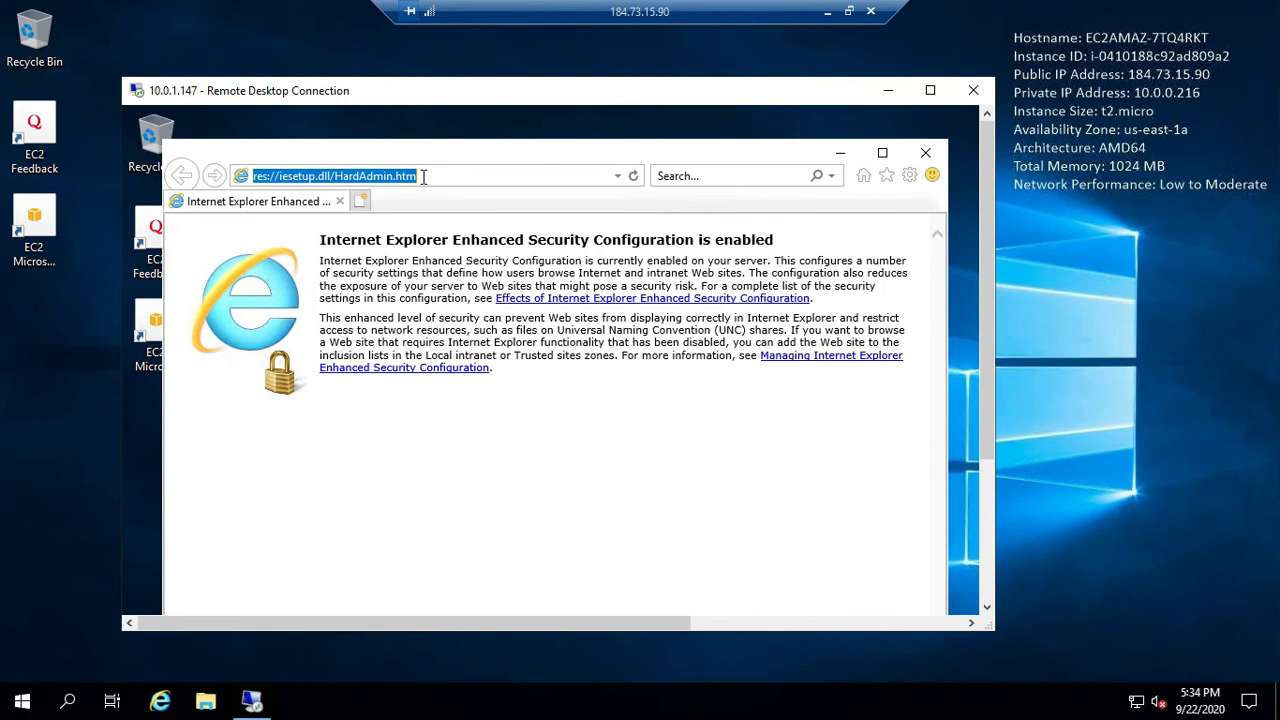
{"action": "type", "text": "aws"}
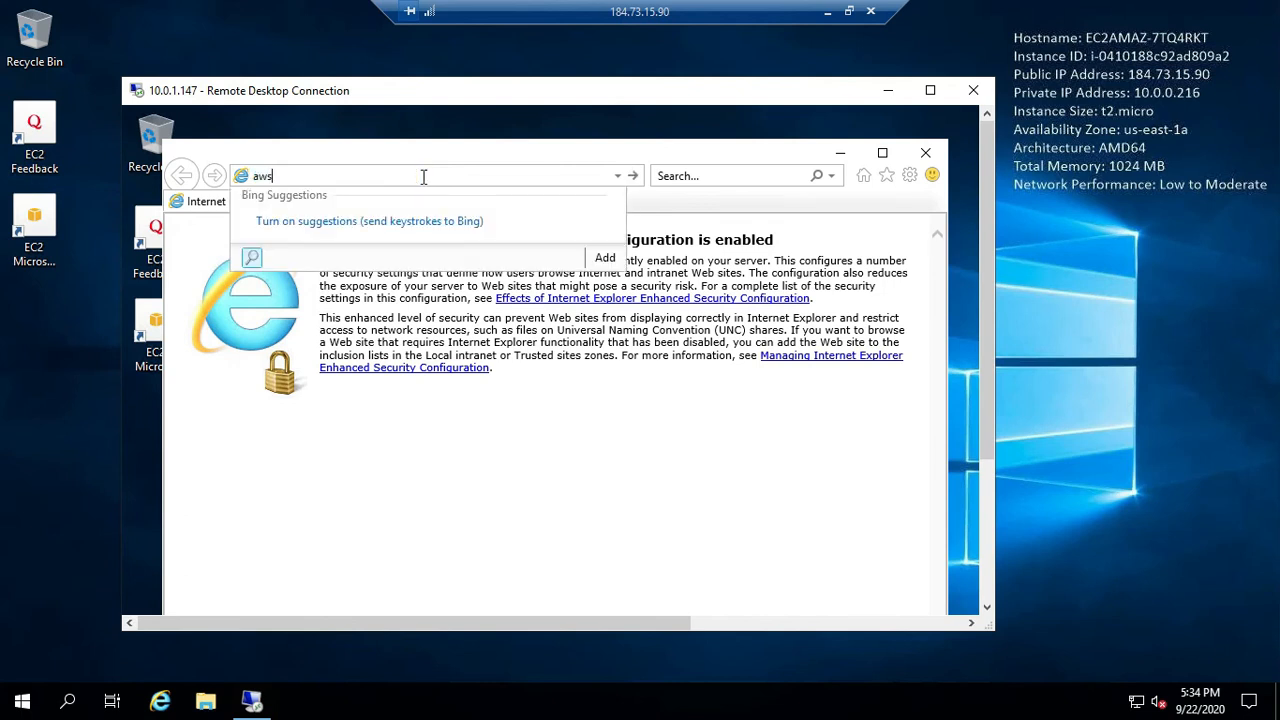
{"action": "key", "text": "BackSpace"}
{"action": "key", "text": "BackSpace"}
{"action": "key", "text": "BackSpace"}
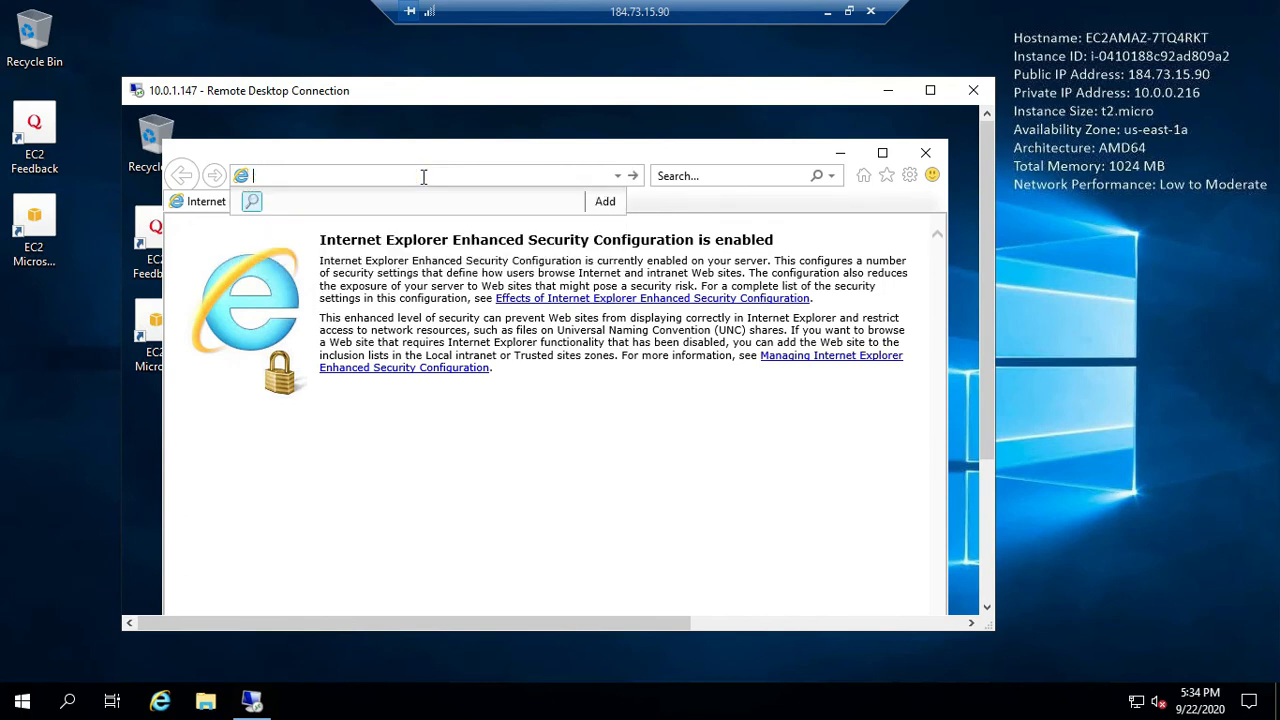
{"action": "type", "text": "amz"}
{"action": "key", "text": "BackSpace"}
{"action": "type", "text": "a"}
{"action": "type", "text": "zon.com"}
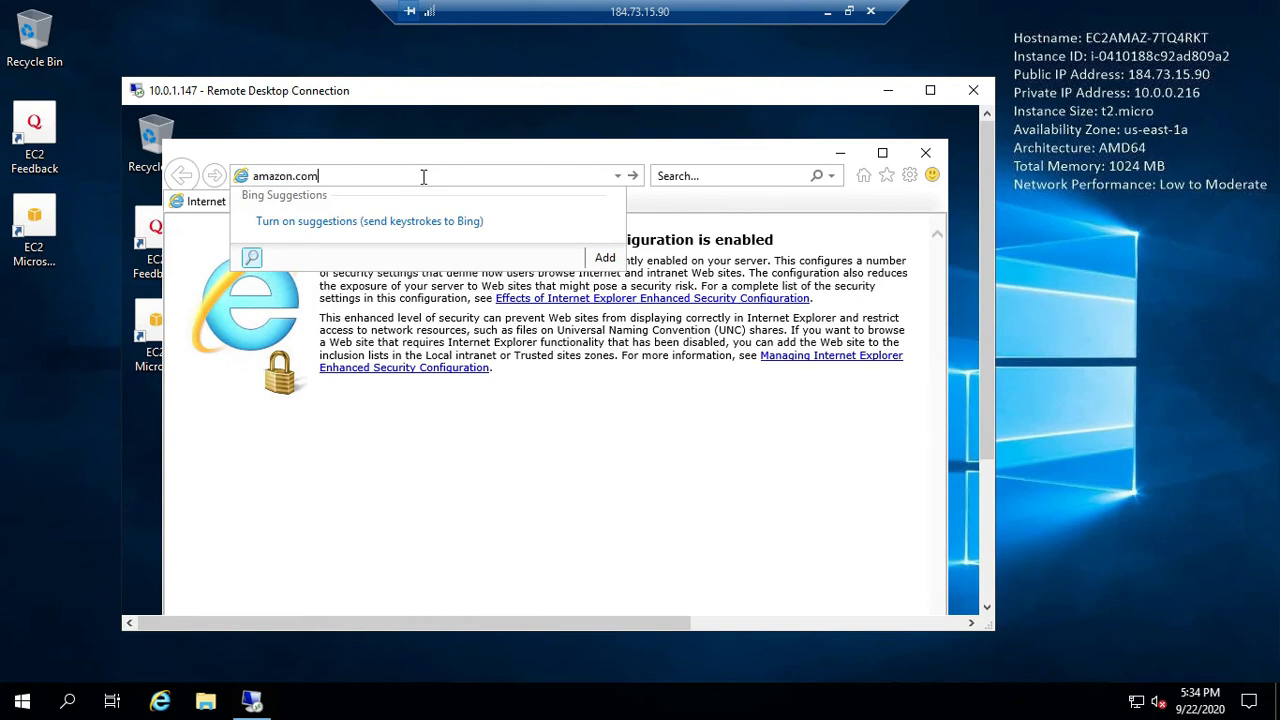
{"action": "key", "text": "Return"}
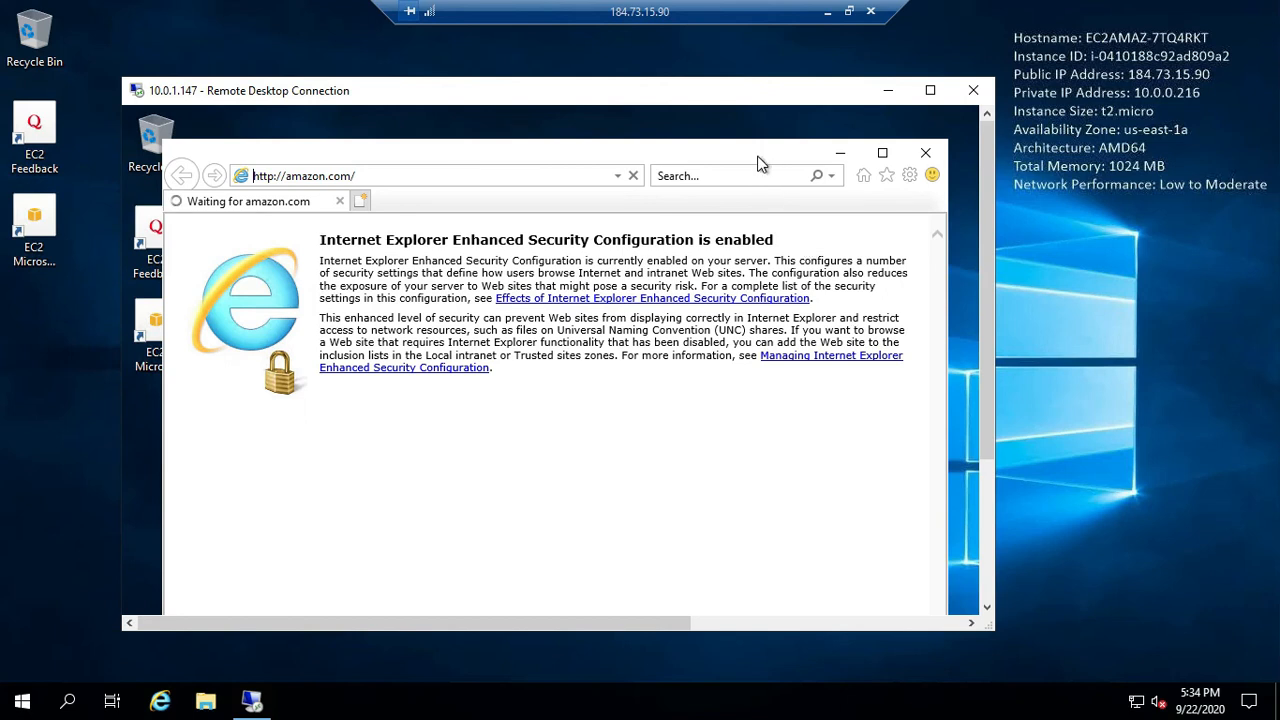
- Start Internet Explorer on the public server with the recommended settings and move its window beside the private server's browser
{"action": "left_click", "coordinate": [771, 40]}
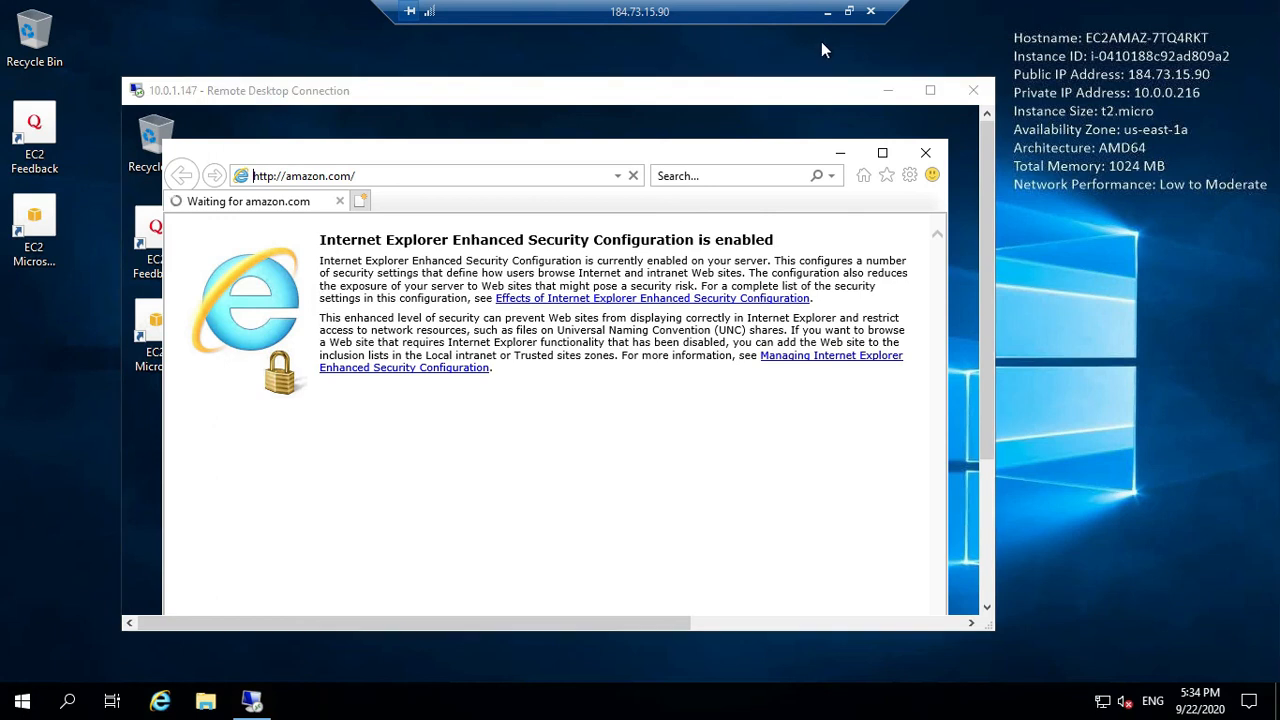
{"action": "left_click", "coordinate": [161, 703]}
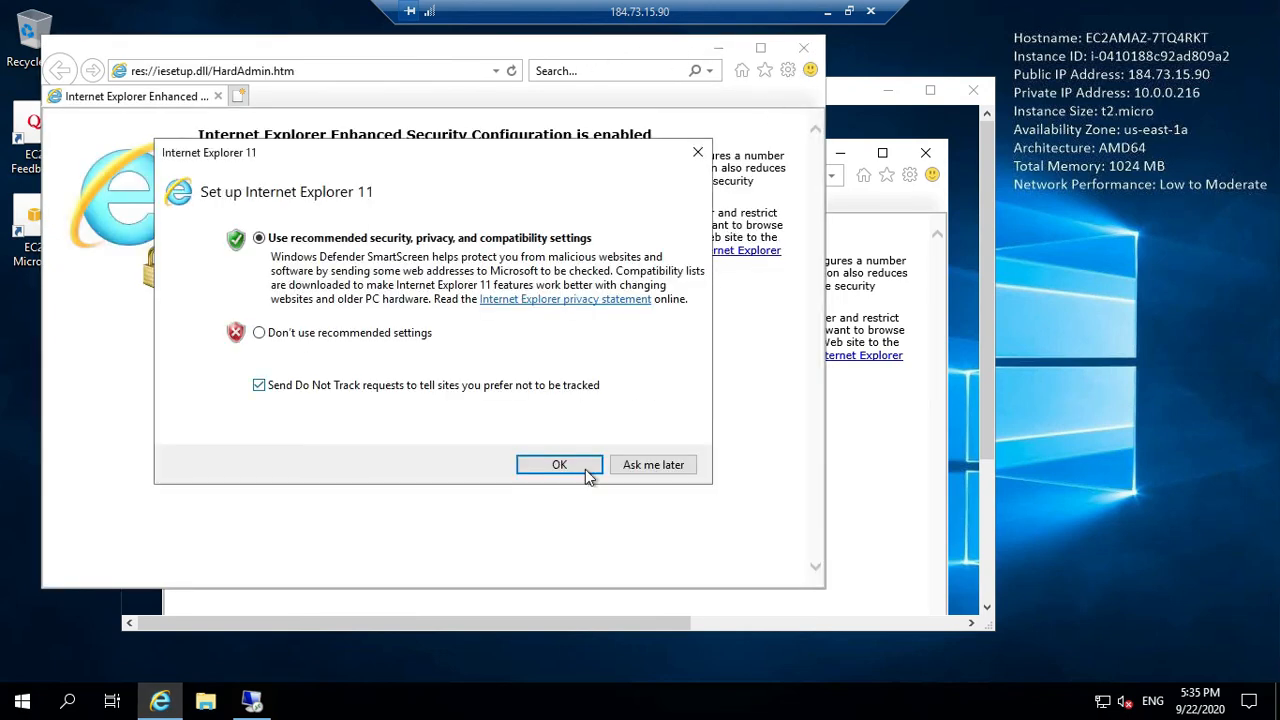
{"action": "left_click", "coordinate": [581, 472]}
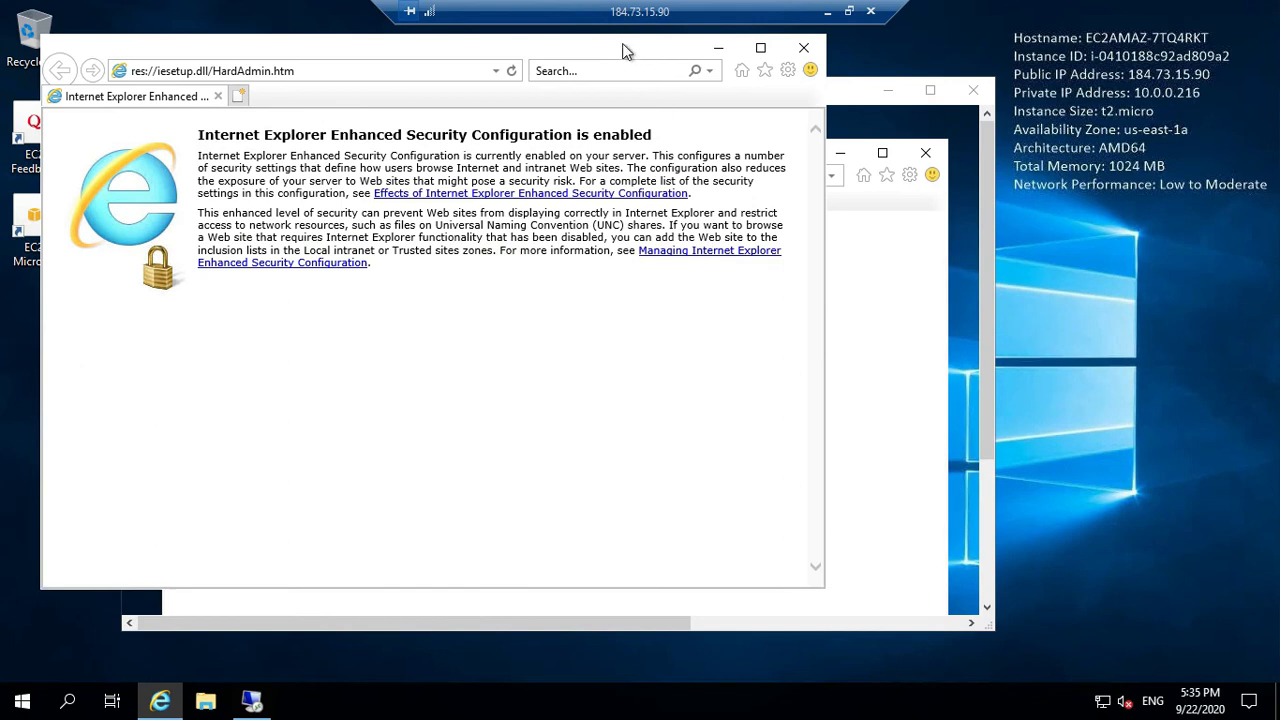
{"action": "left_click_drag", "start_coordinate": [620, 50], "coordinate": [980, 143]}
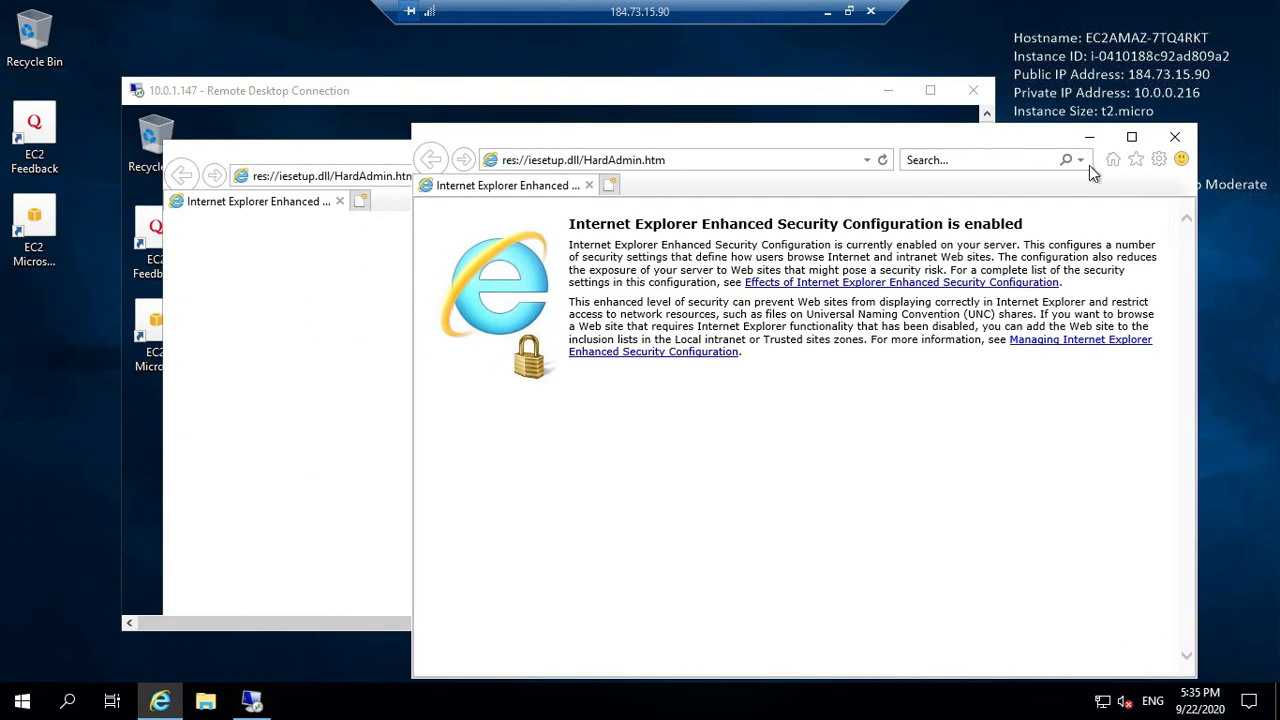
{"action": "left_click_drag", "start_coordinate": [1092, 172], "coordinate": [1124, 169]}
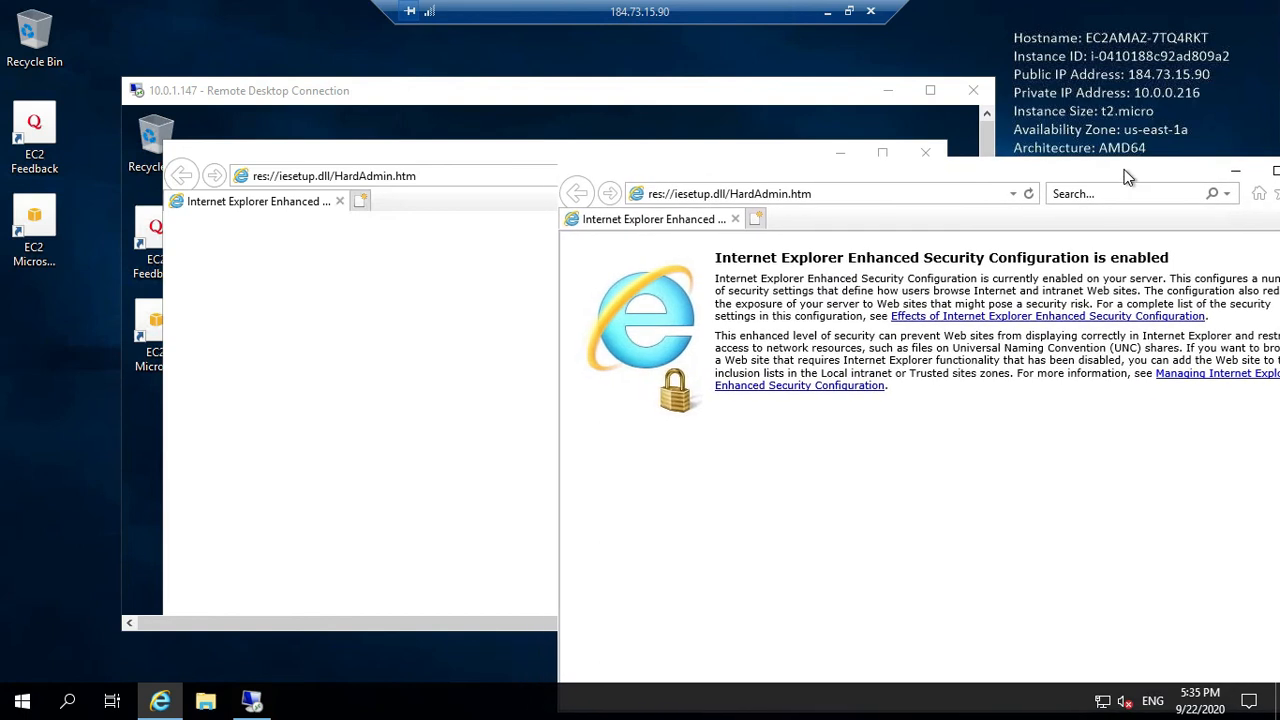
- Load amazon.com in the public server's browser and accept the secure connection alert
{"action": "left_click", "coordinate": [837, 194]}
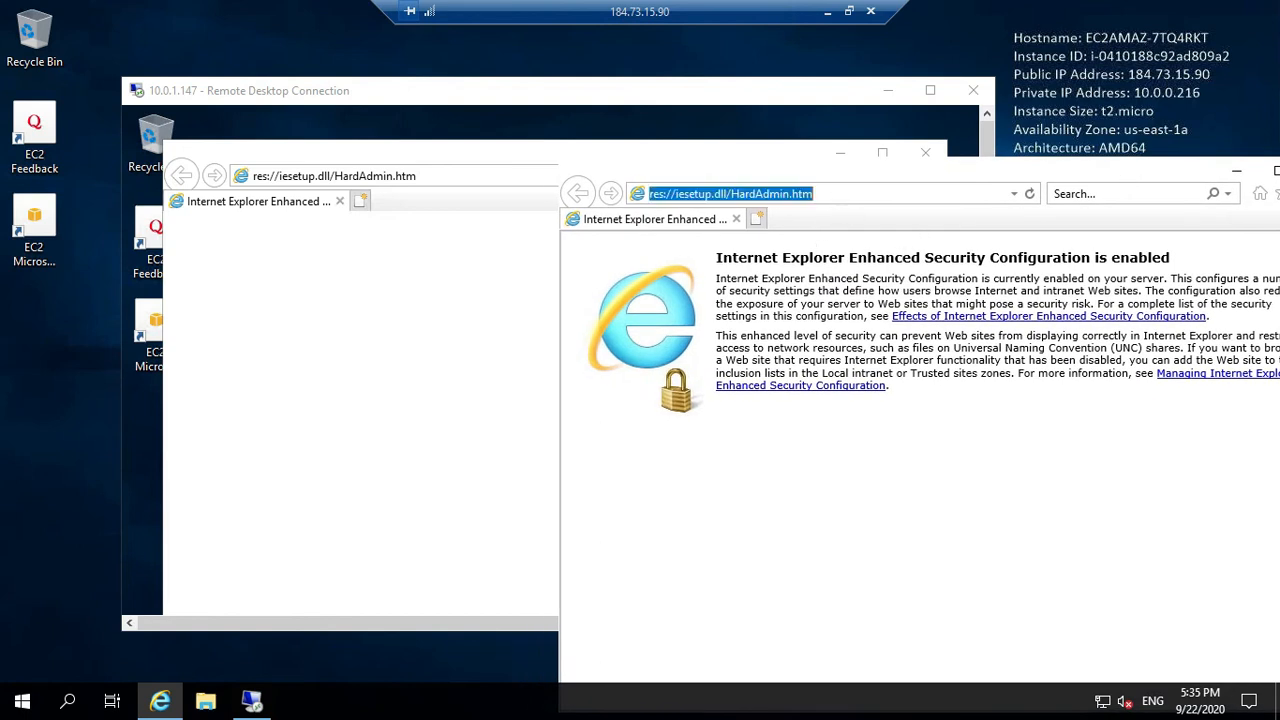
{"action": "type", "text": "amazon.com"}
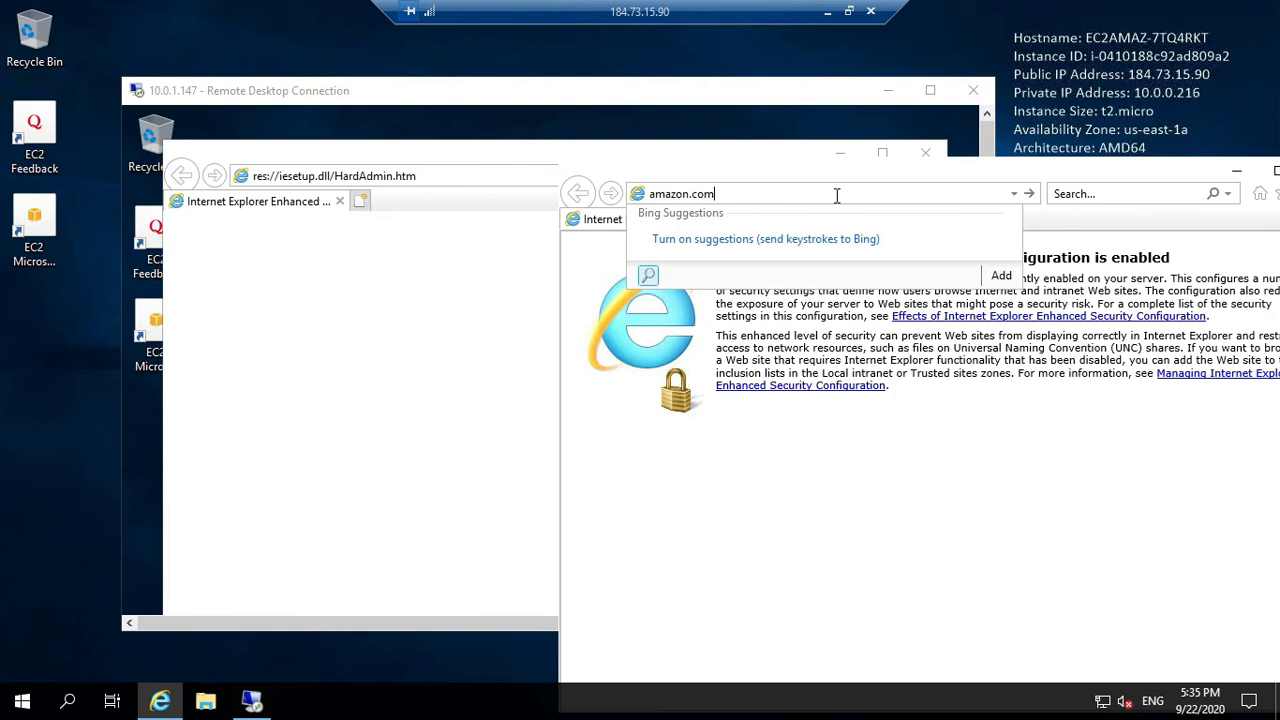
{"action": "key", "text": "Return"}
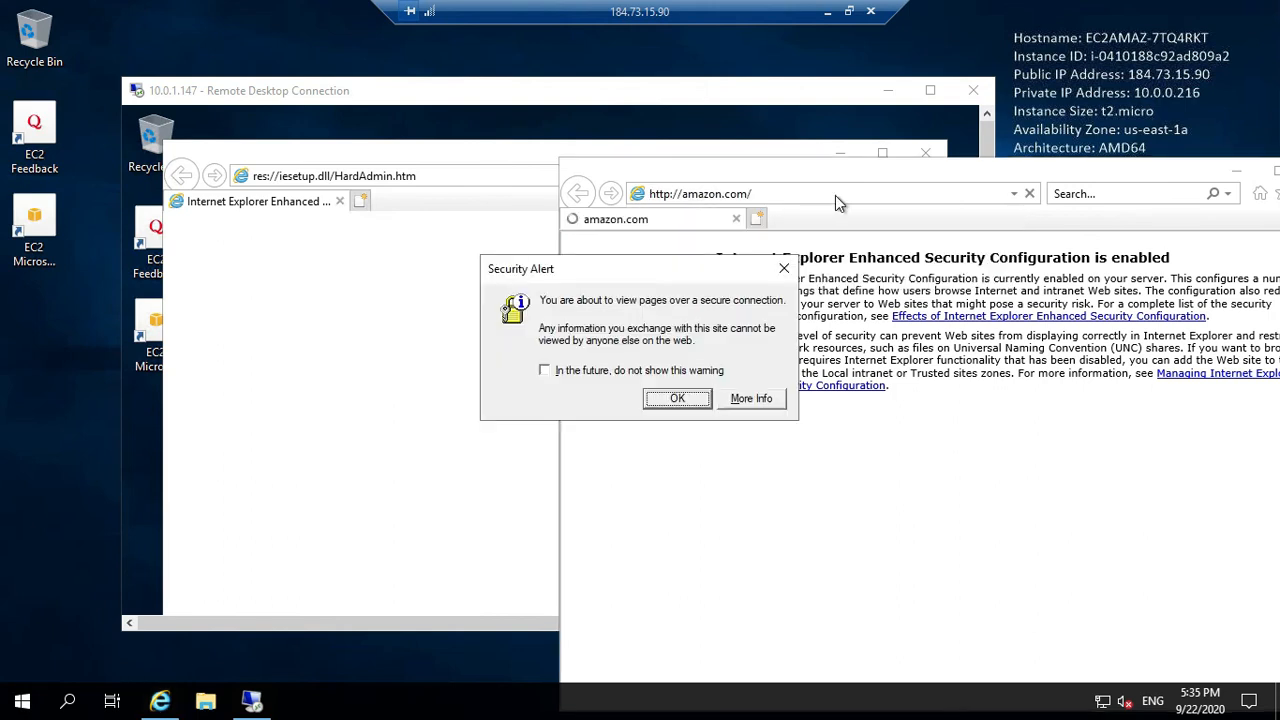
{"action": "left_click", "coordinate": [703, 397]}
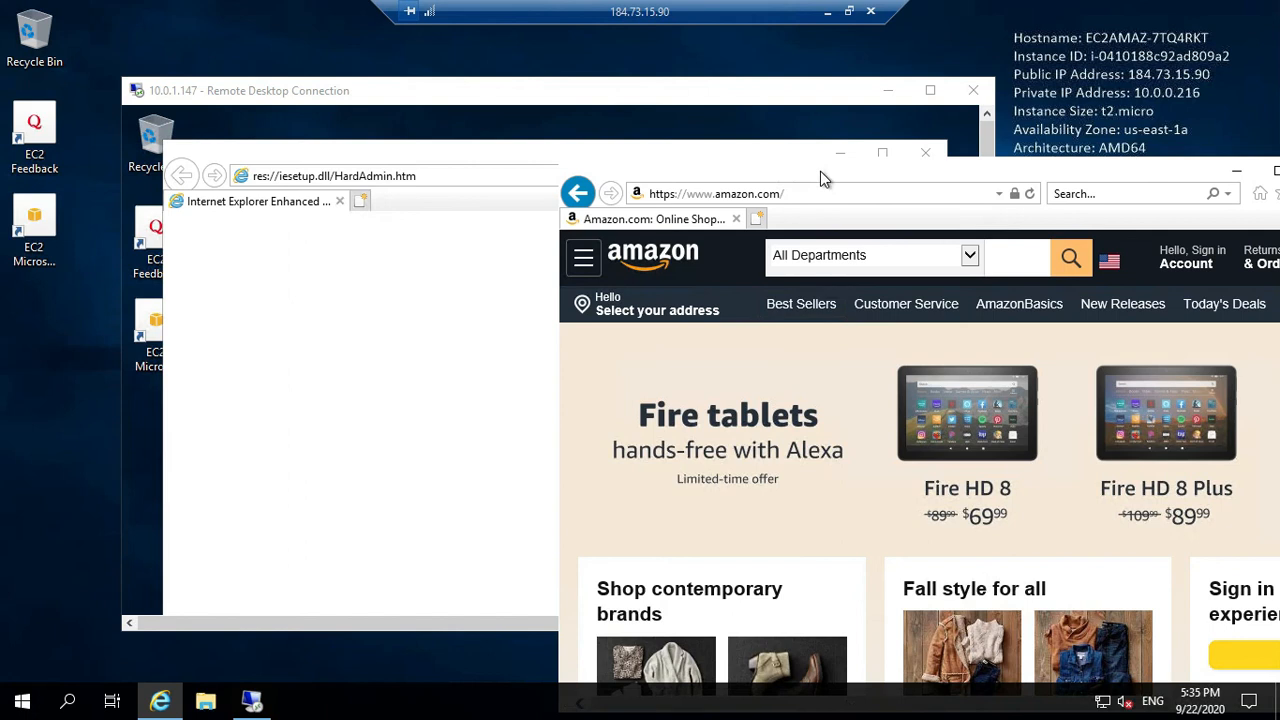
- Dismiss the security alert on the private server and close Internet Explorer on both the private and public servers
{"action": "left_click", "coordinate": [416, 268]}
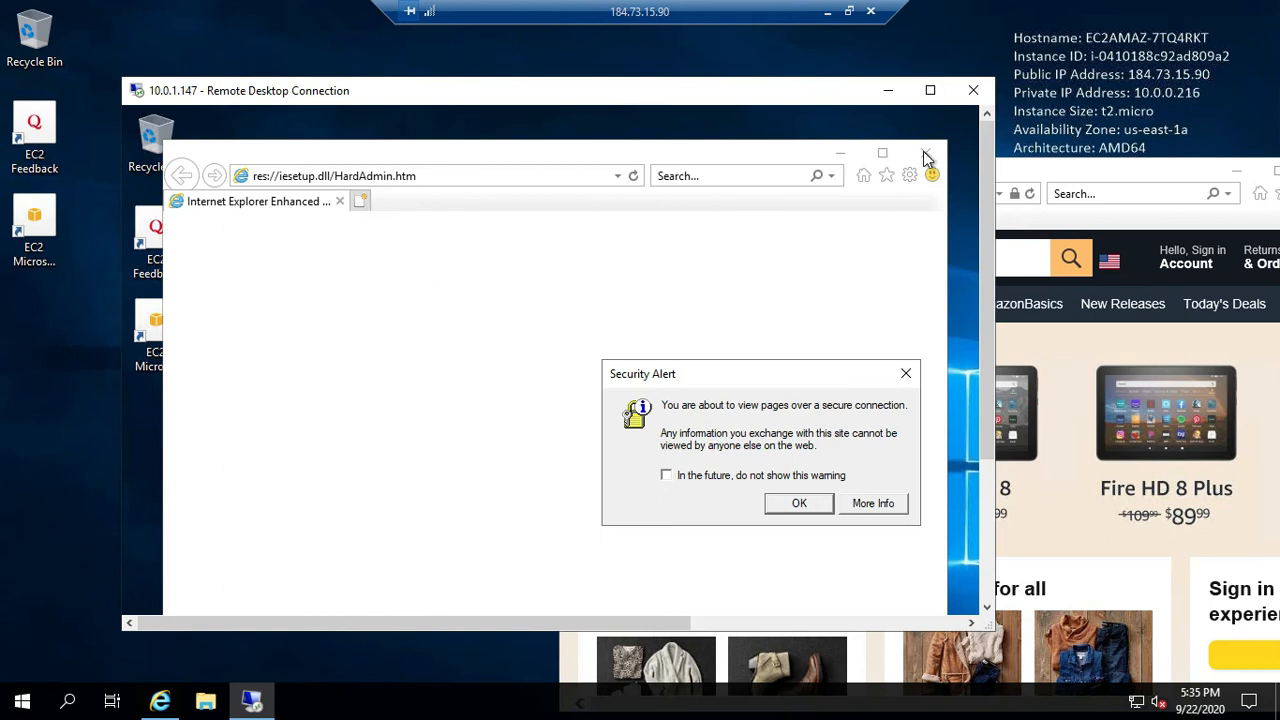
{"action": "left_click", "coordinate": [905, 375]}
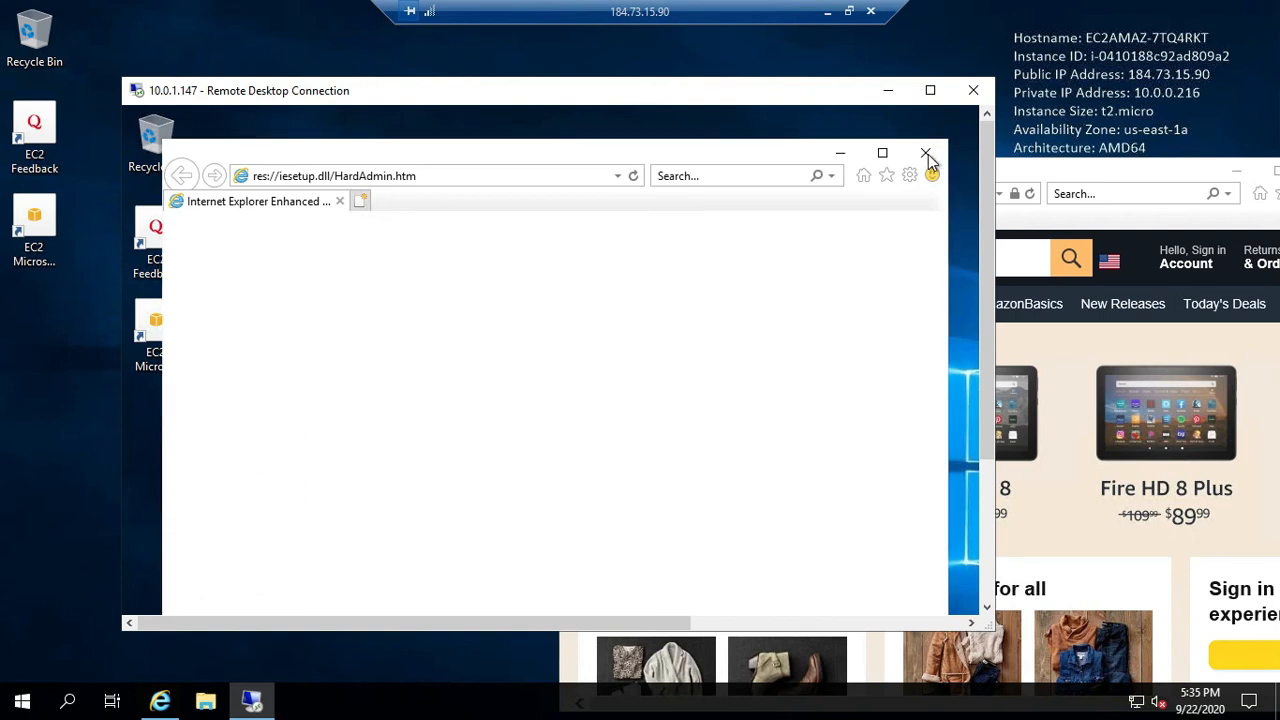
{"action": "left_click", "coordinate": [928, 154]}
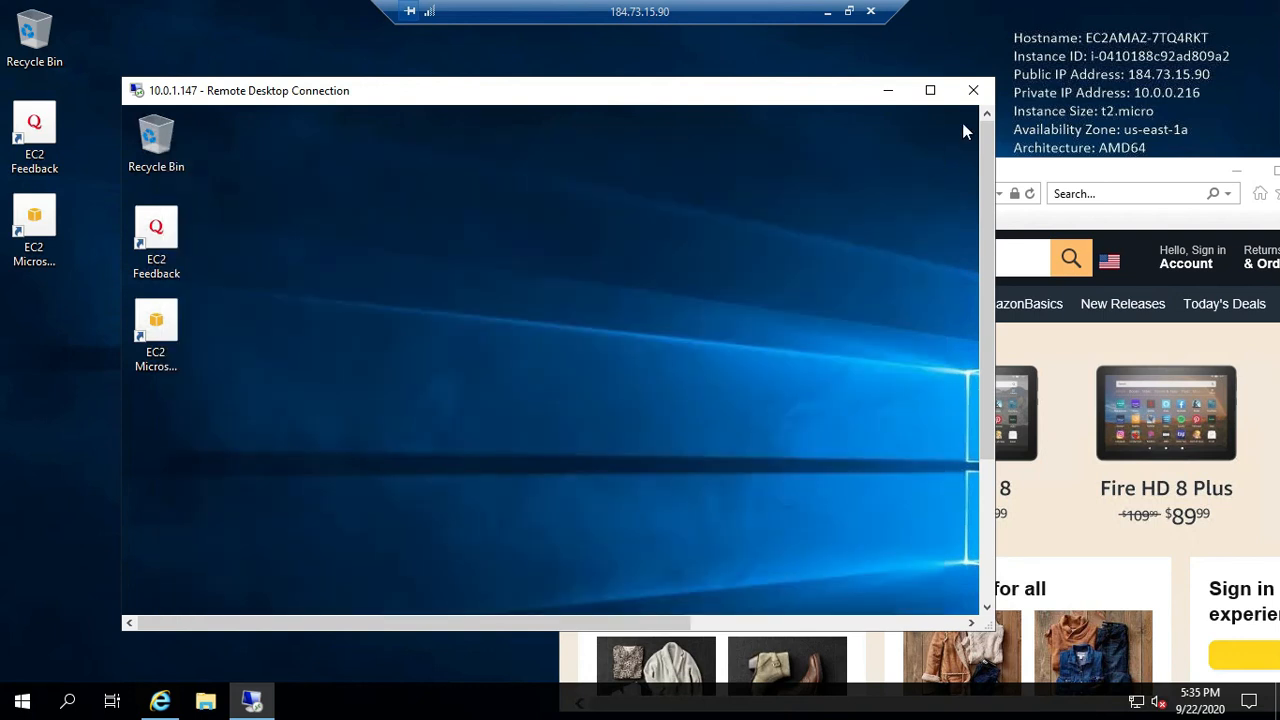
{"action": "left_click", "coordinate": [1028, 166]}
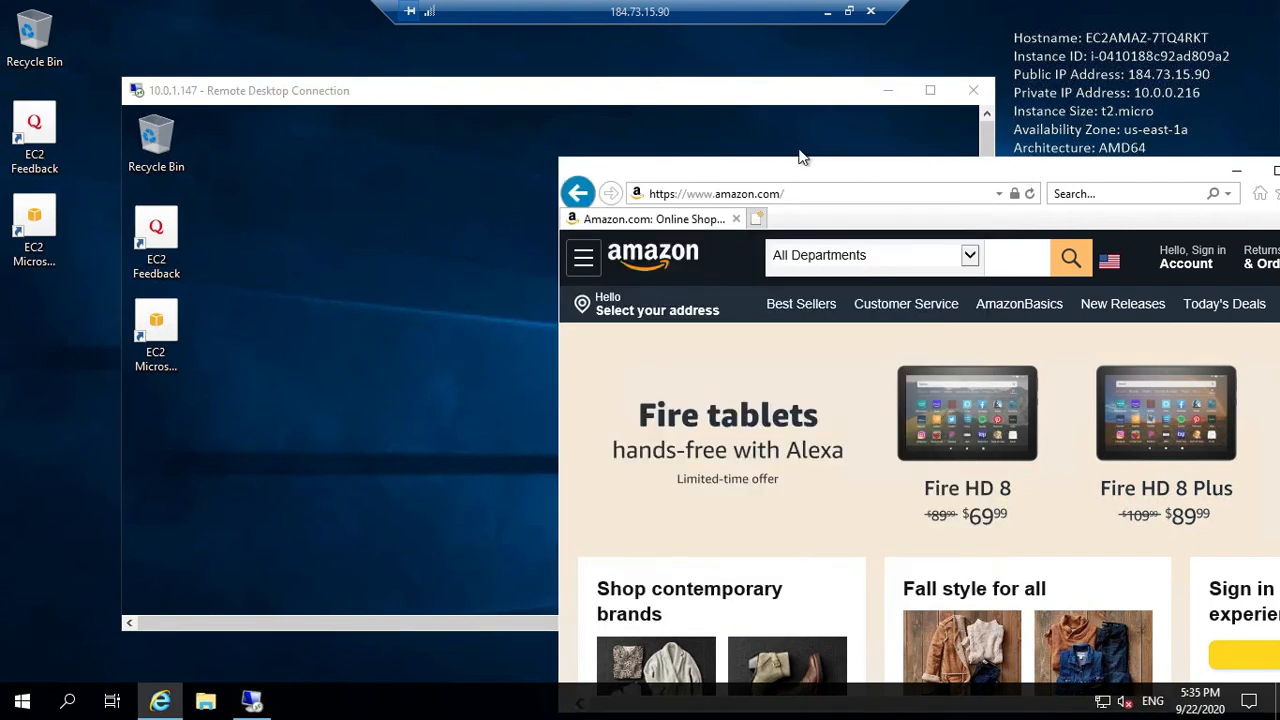
{"action": "left_click_drag", "start_coordinate": [1030, 166], "coordinate": [799, 149]}
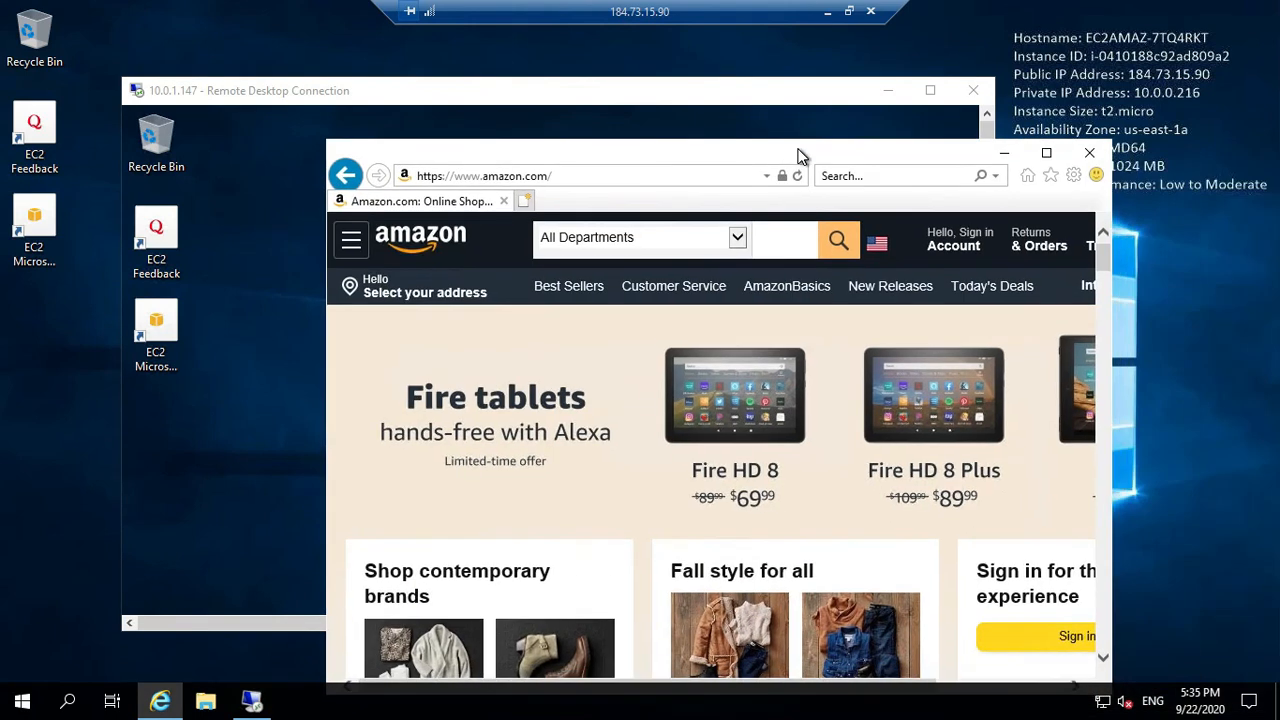
{"action": "left_click", "coordinate": [1090, 155]}
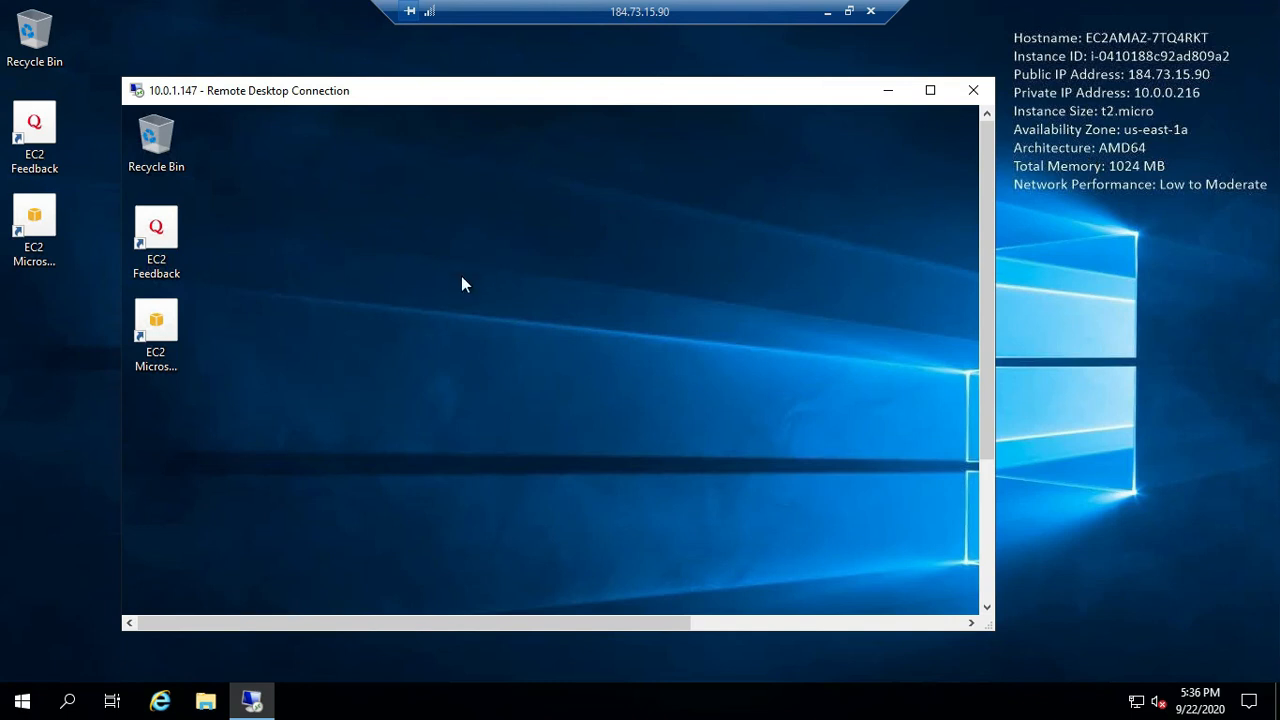
- Open Command Prompt on the private server and ping 8.8.8.8 to test its internet connectivity
{"action": "left_click_drag", "start_coordinate": [984, 387], "coordinate": [947, 414]}
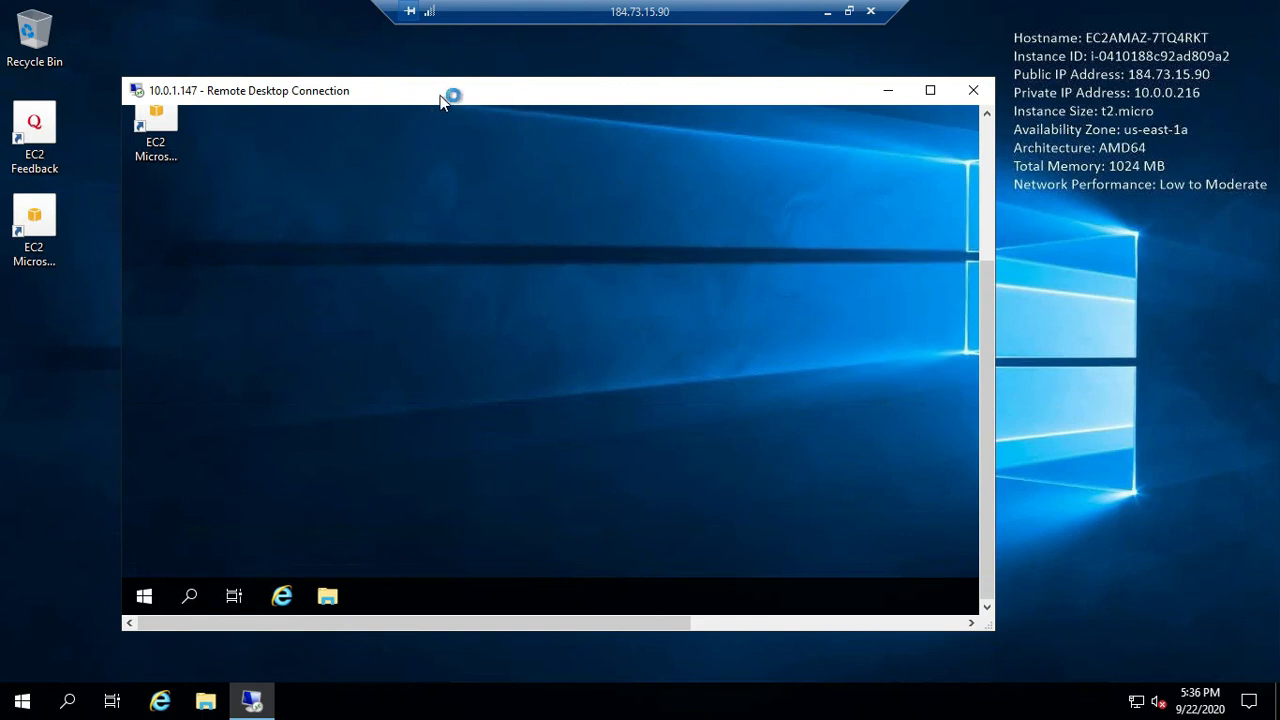
{"action": "left_click_drag", "start_coordinate": [439, 95], "coordinate": [489, 119]}
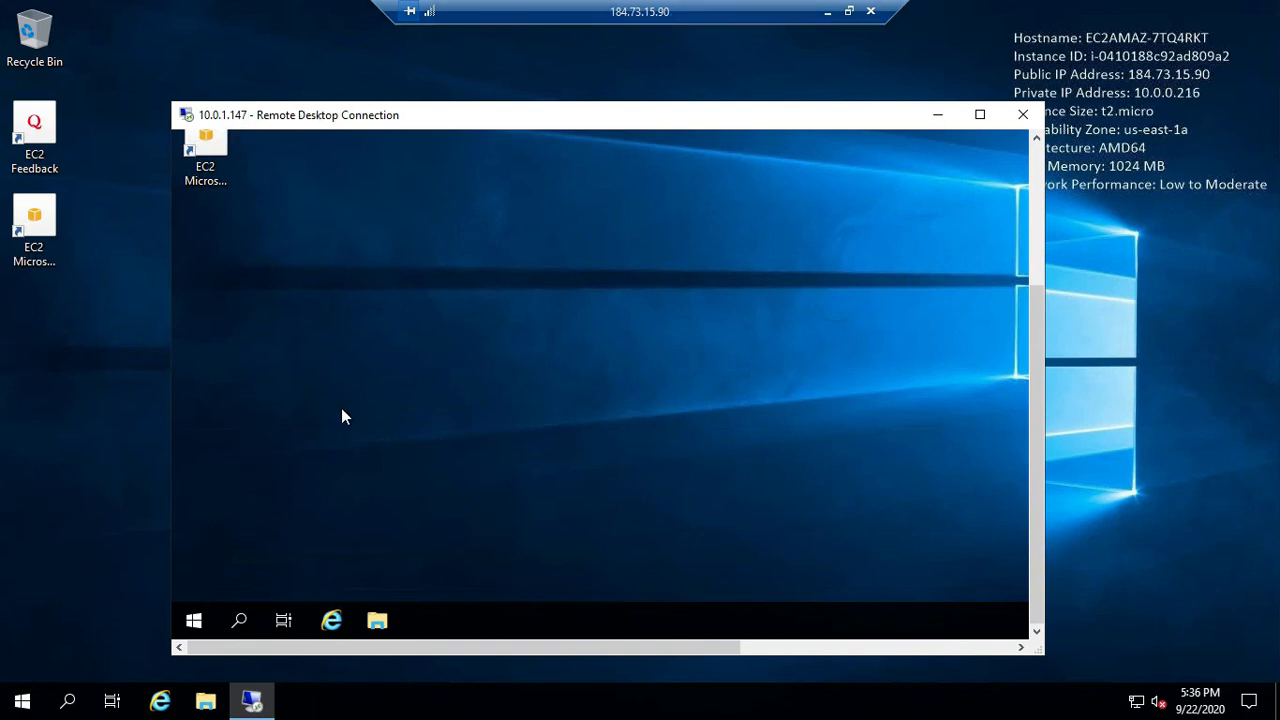
{"action": "left_click", "coordinate": [240, 622]}
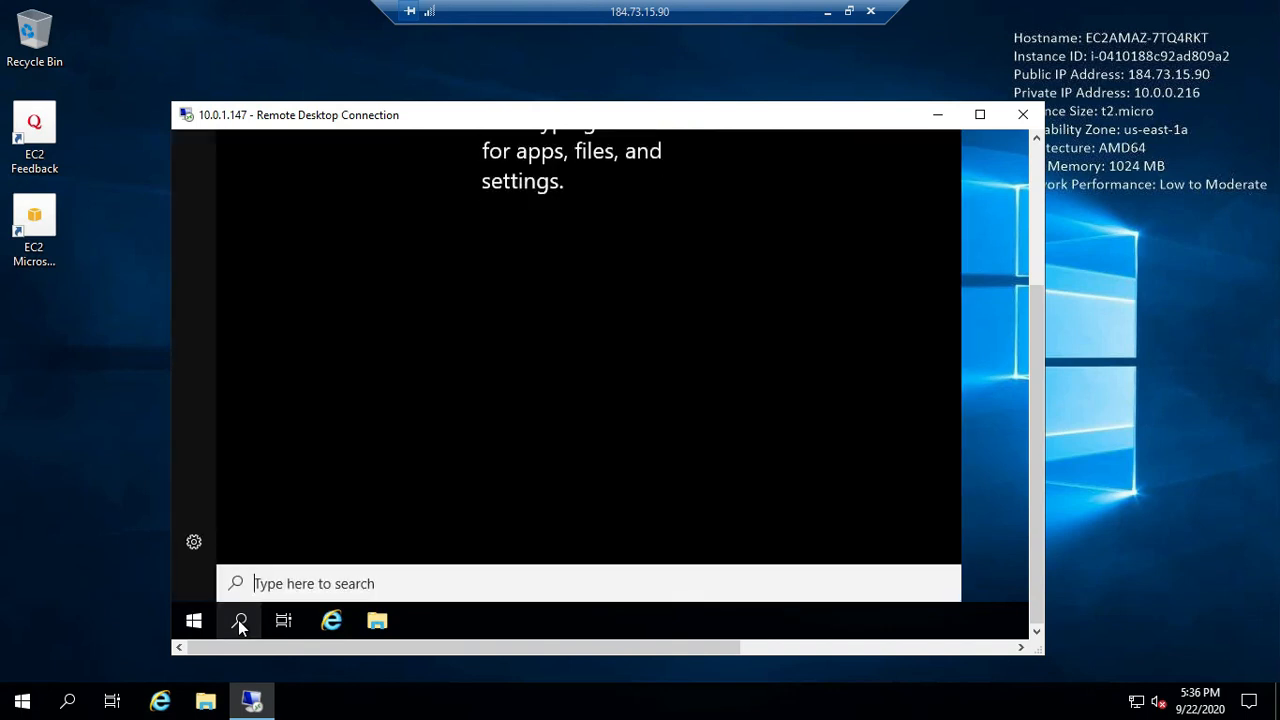
{"action": "type", "text": "command "}
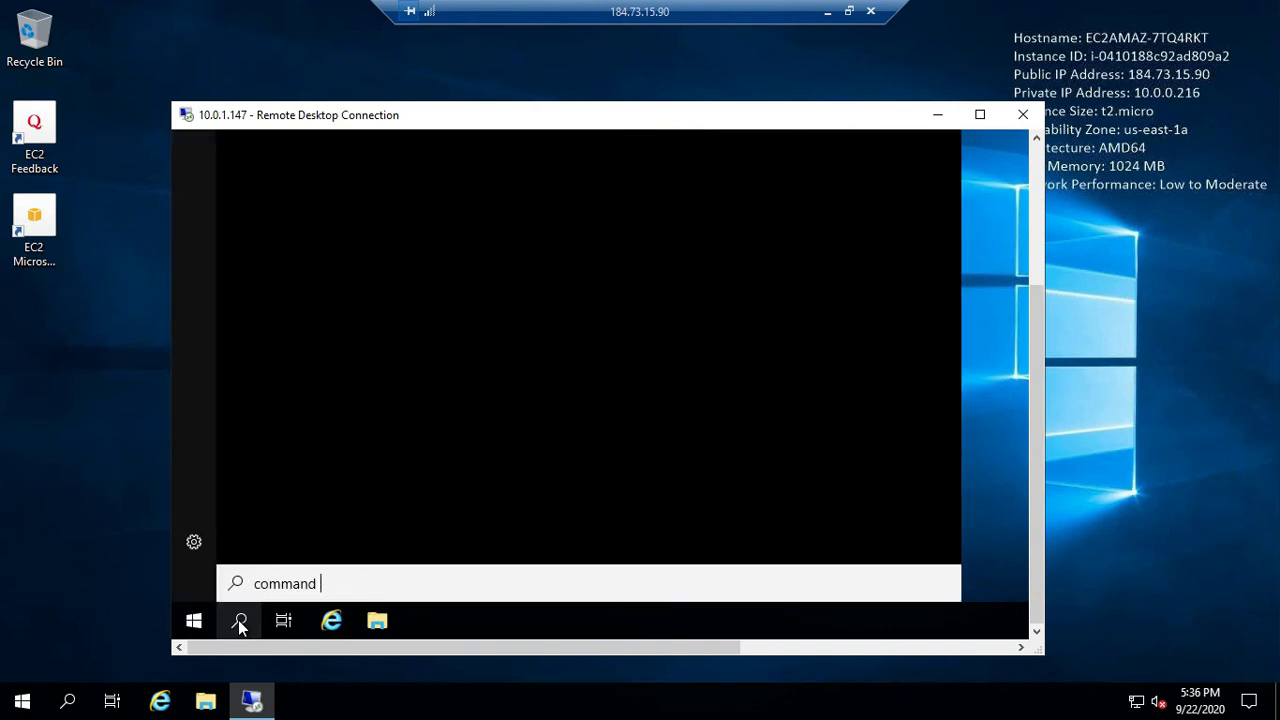
{"action": "type", "text": "prom"}
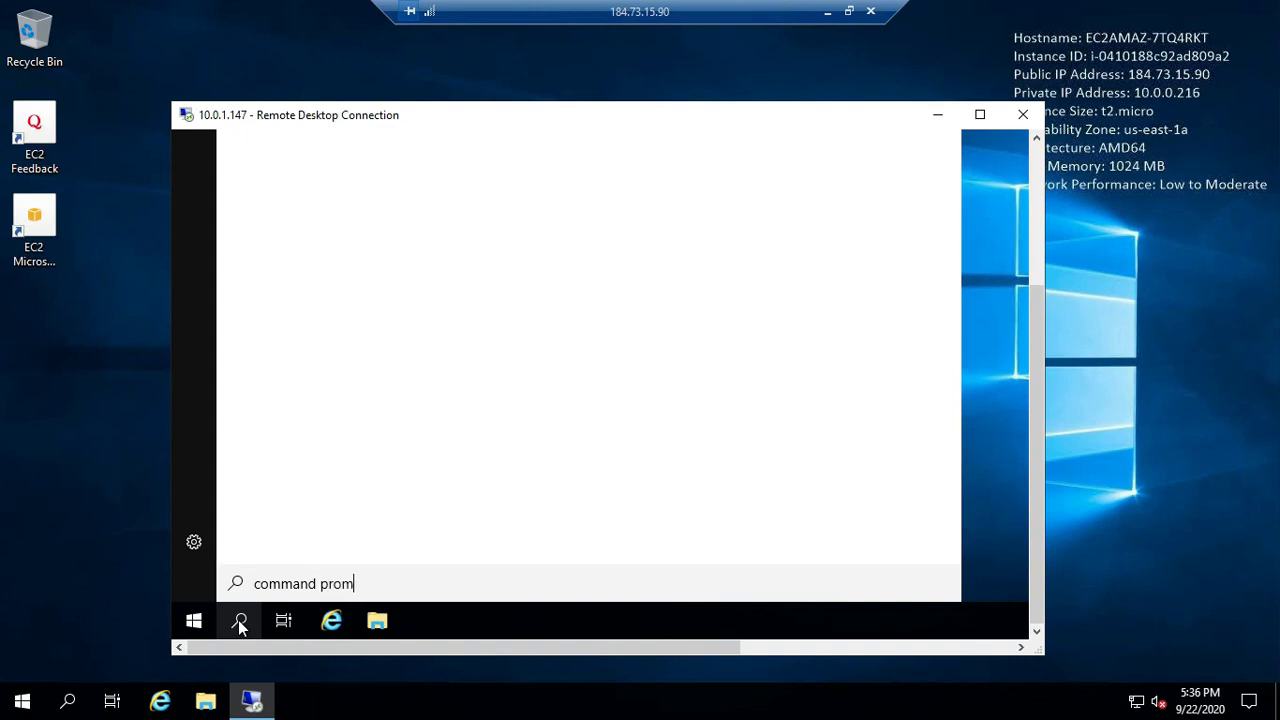
{"action": "type", "text": "pt"}
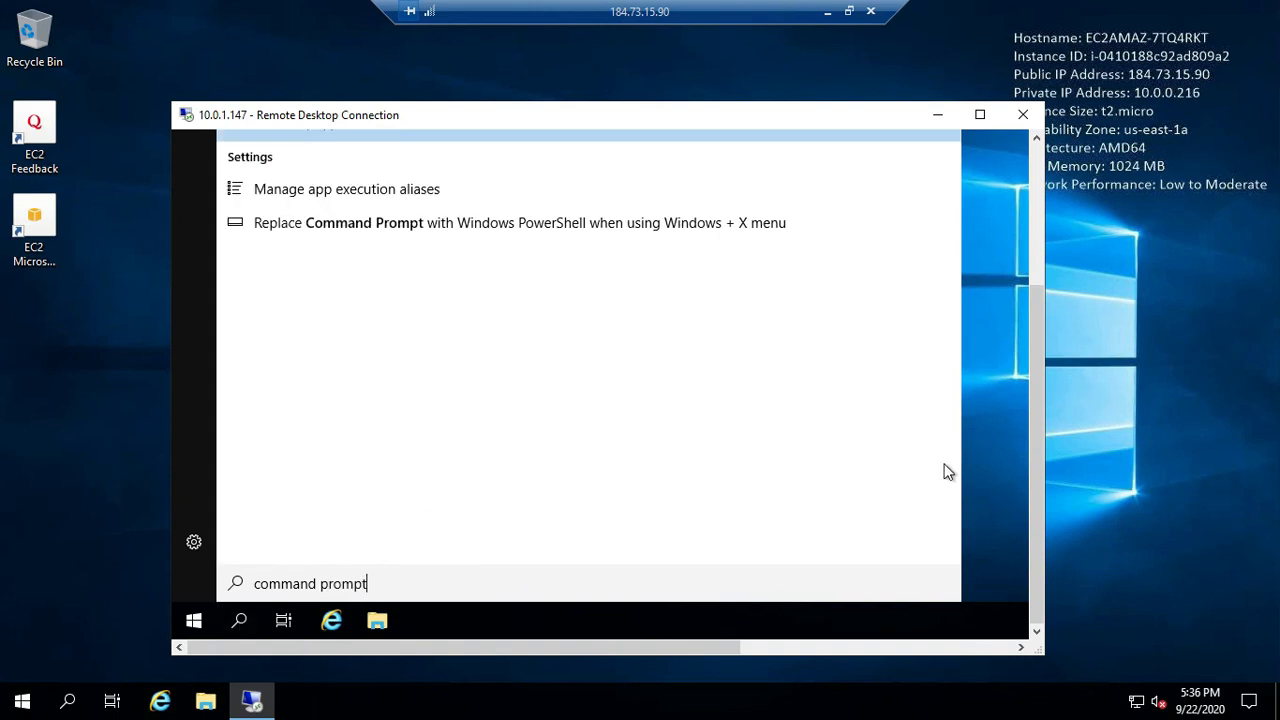
{"action": "left_click_drag", "start_coordinate": [1030, 420], "coordinate": [1031, 277]}
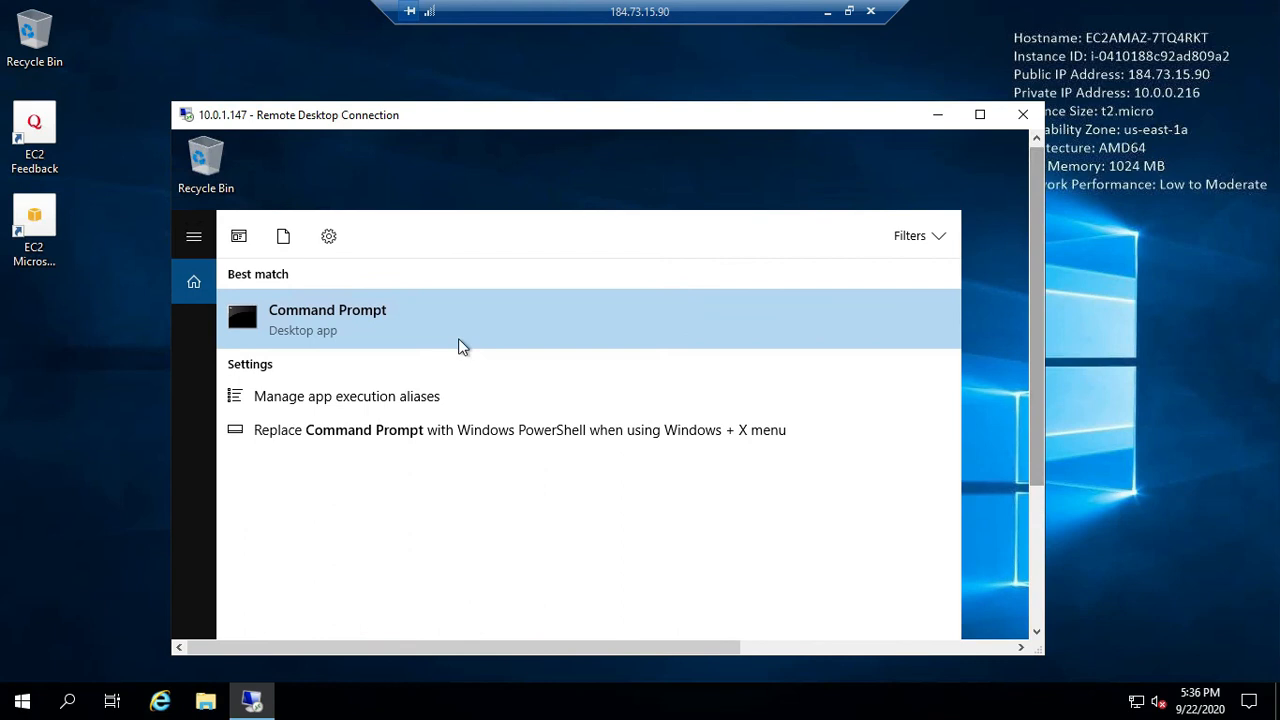
{"action": "left_click", "coordinate": [352, 318]}
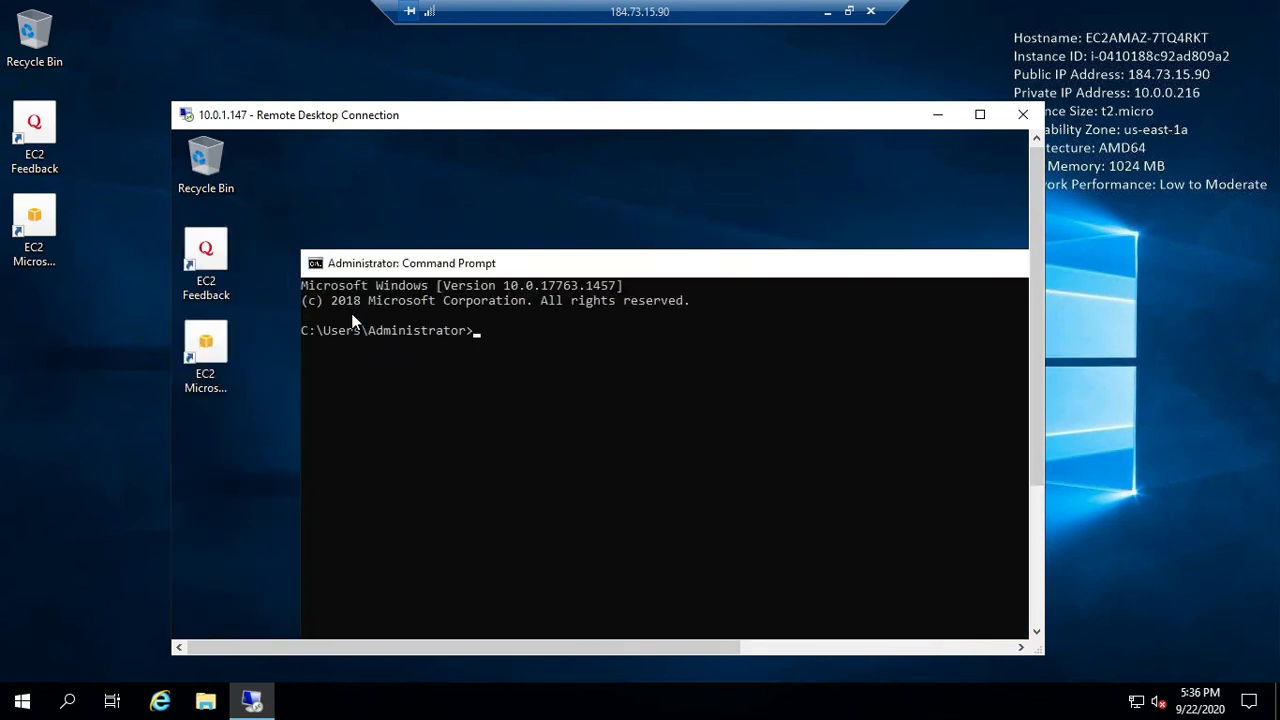
{"action": "type", "text": "ping 8.8.8.8"}
{"action": "key", "text": "Return"}
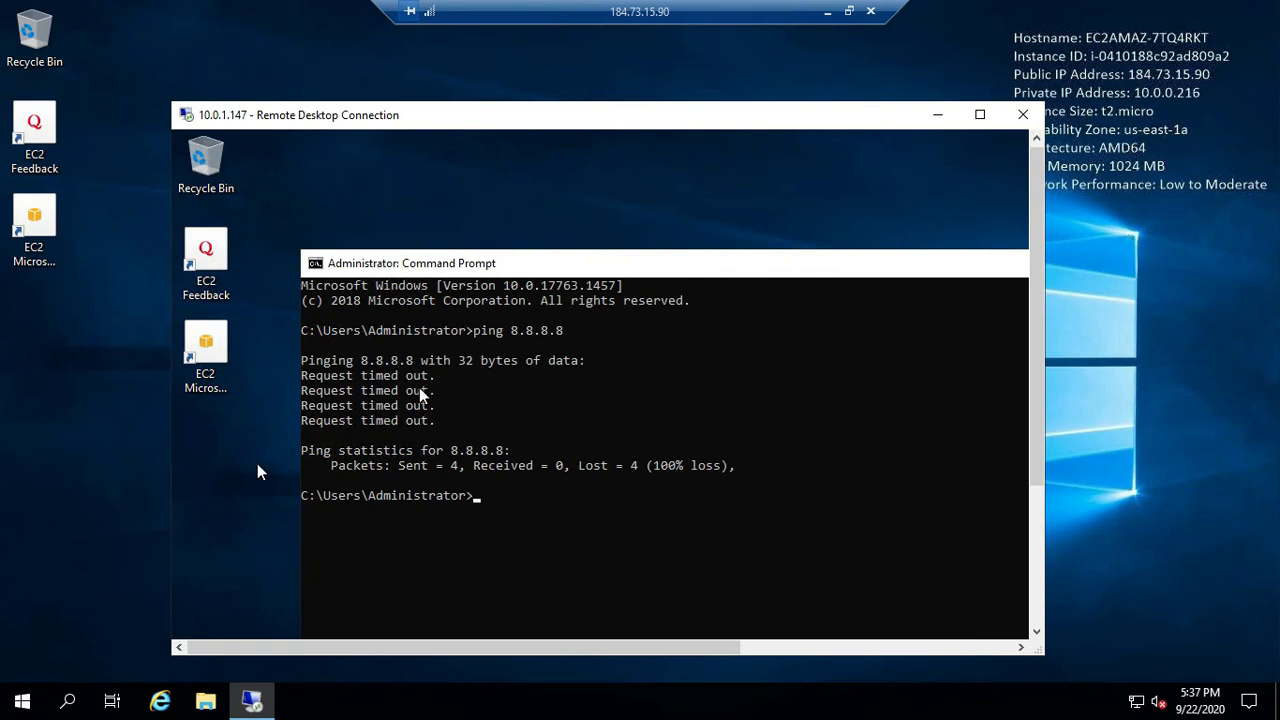
- Open Command Prompt on the public server and ping 8.8.8.8 to test its internet connectivity
{"action": "left_click", "coordinate": [69, 703]}
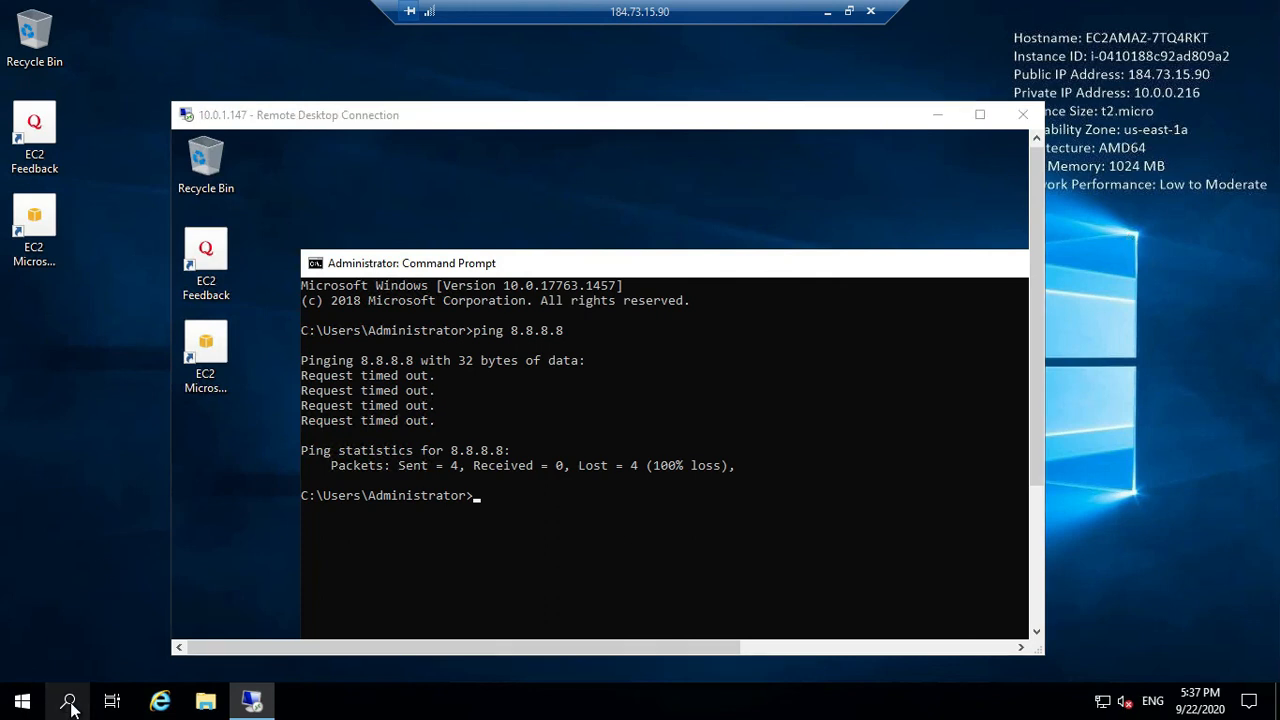
{"action": "type", "text": "comam"}
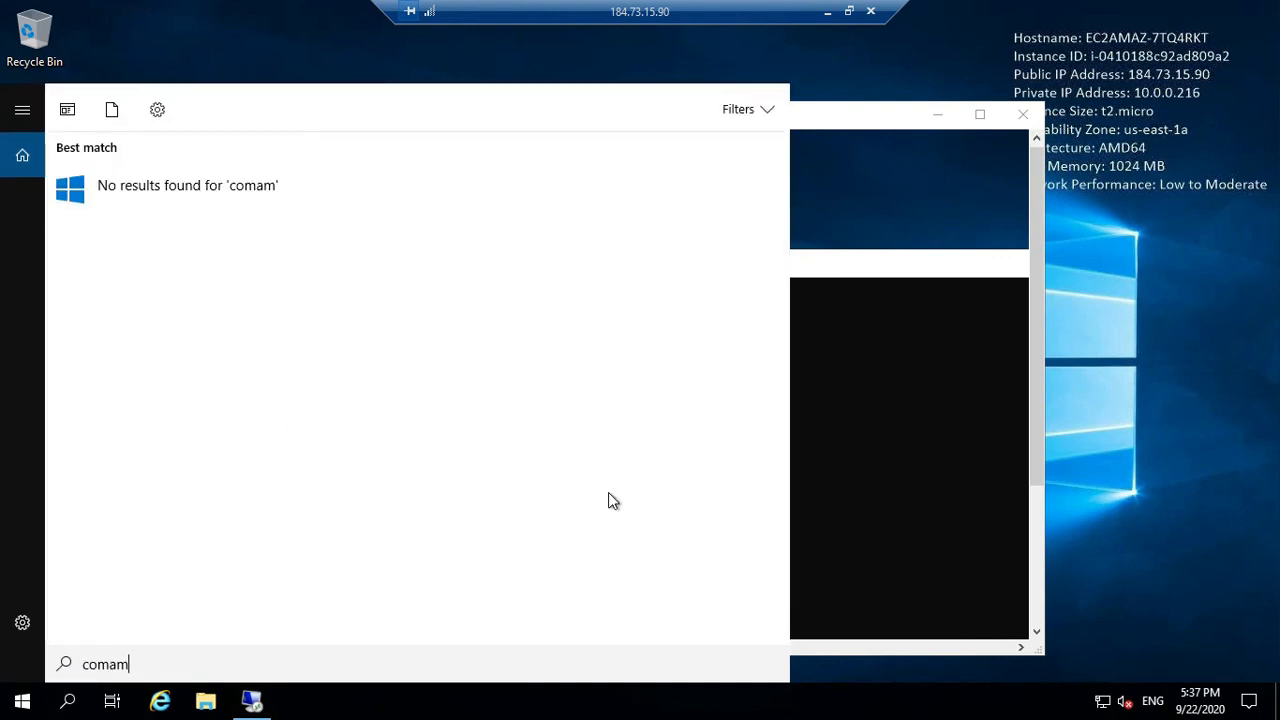
{"action": "key", "text": "BackSpace"}
{"action": "key", "text": "BackSpace"}
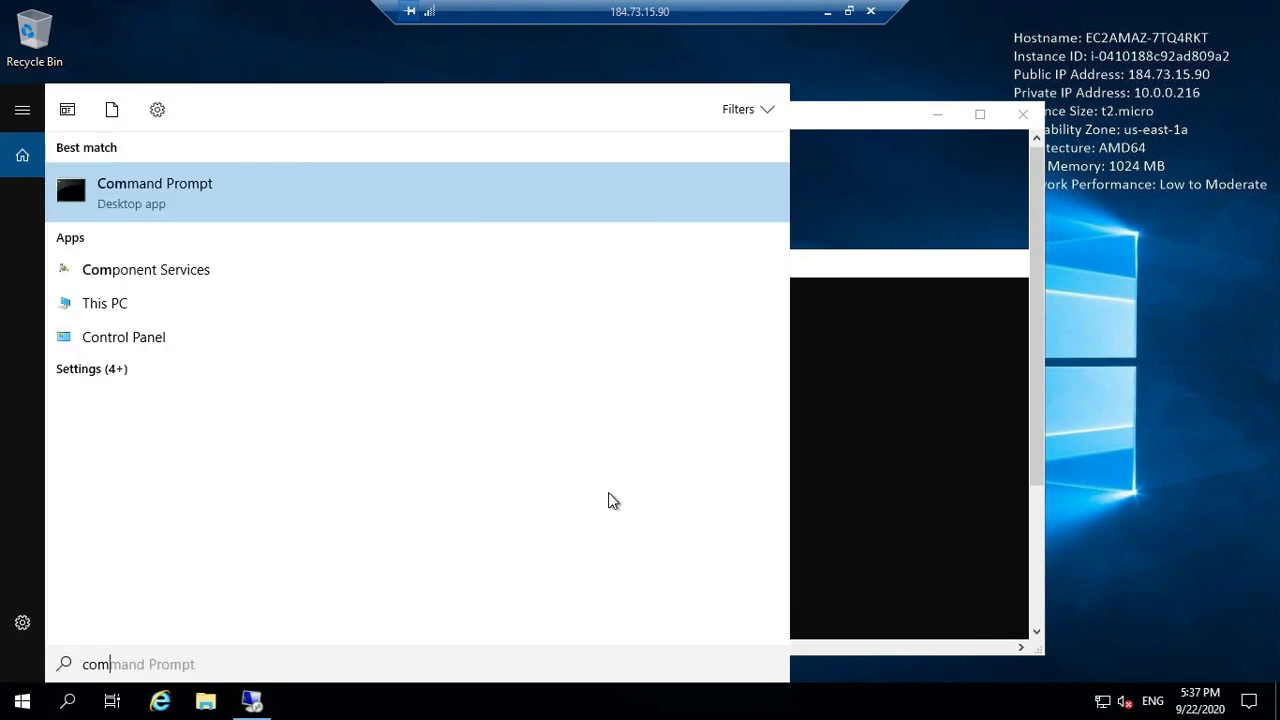
{"action": "left_click", "coordinate": [423, 197]}
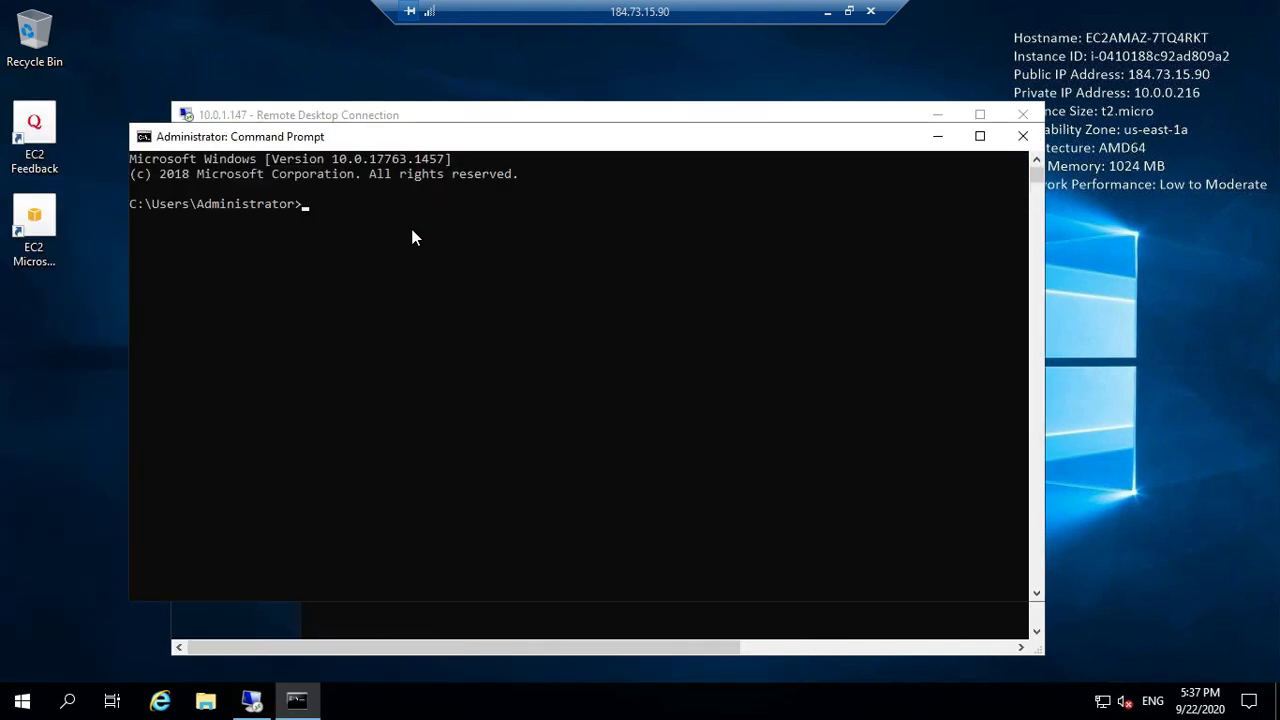
{"action": "type", "text": "ping 8.8.8.8"}
{"action": "key", "text": "Return"}
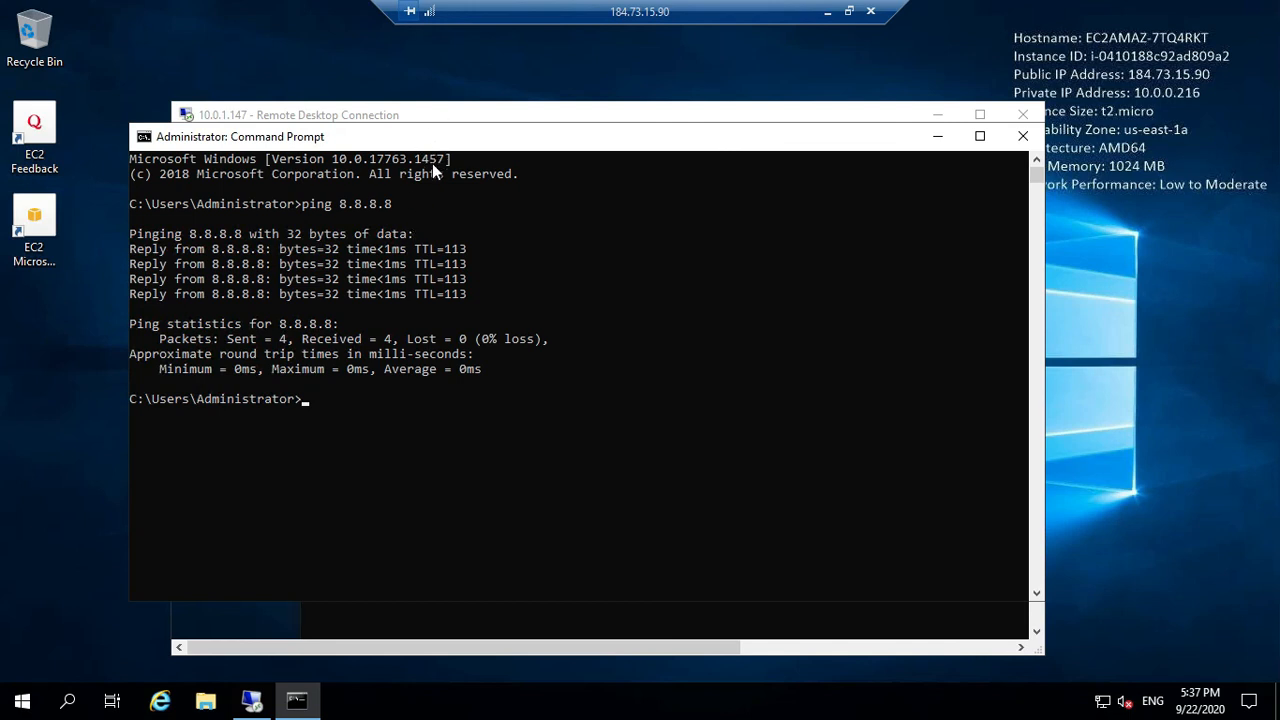
{"action": "left_click_drag", "start_coordinate": [432, 164], "coordinate": [432, 164]}
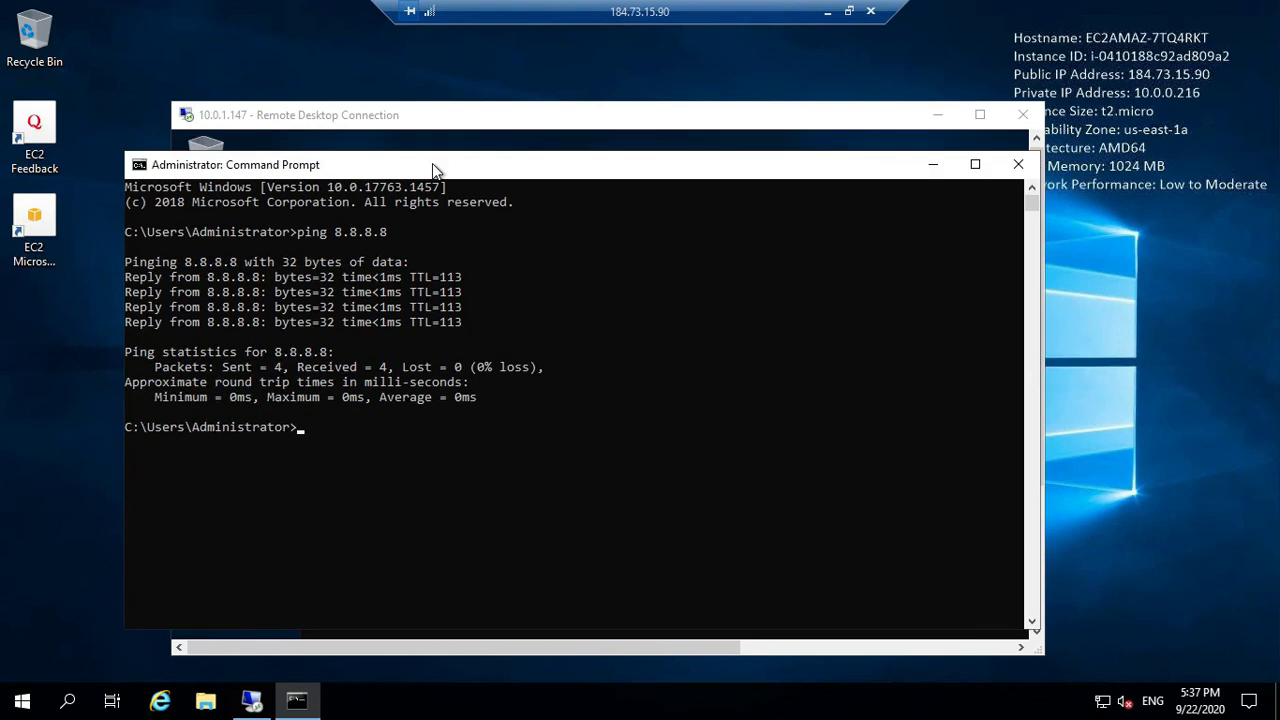